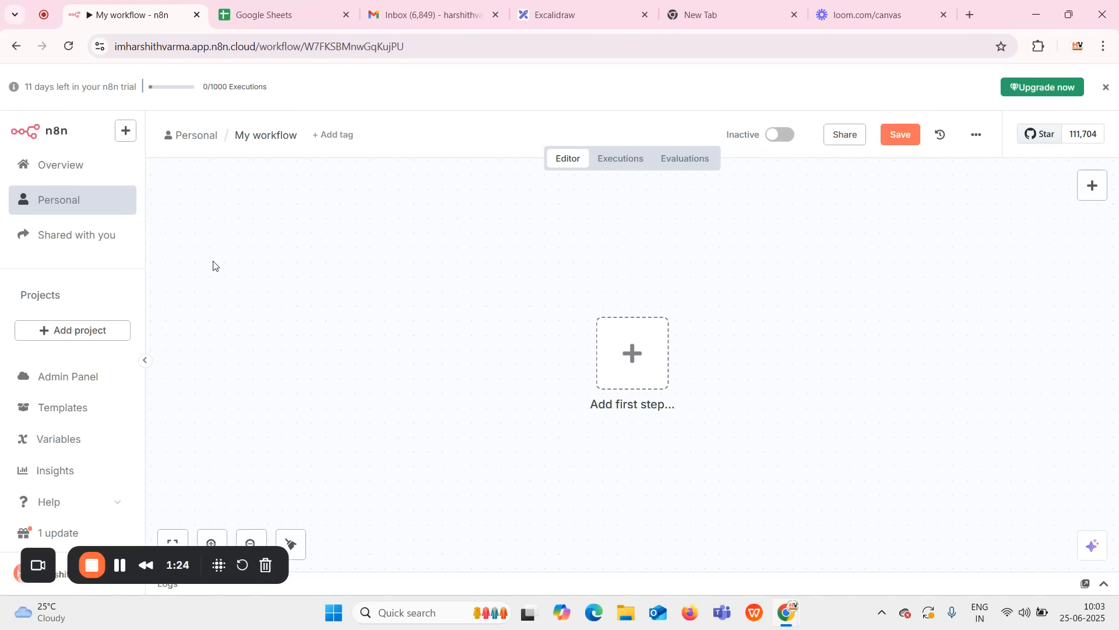
{"action": "left_click", "coordinate": [548, 14]}
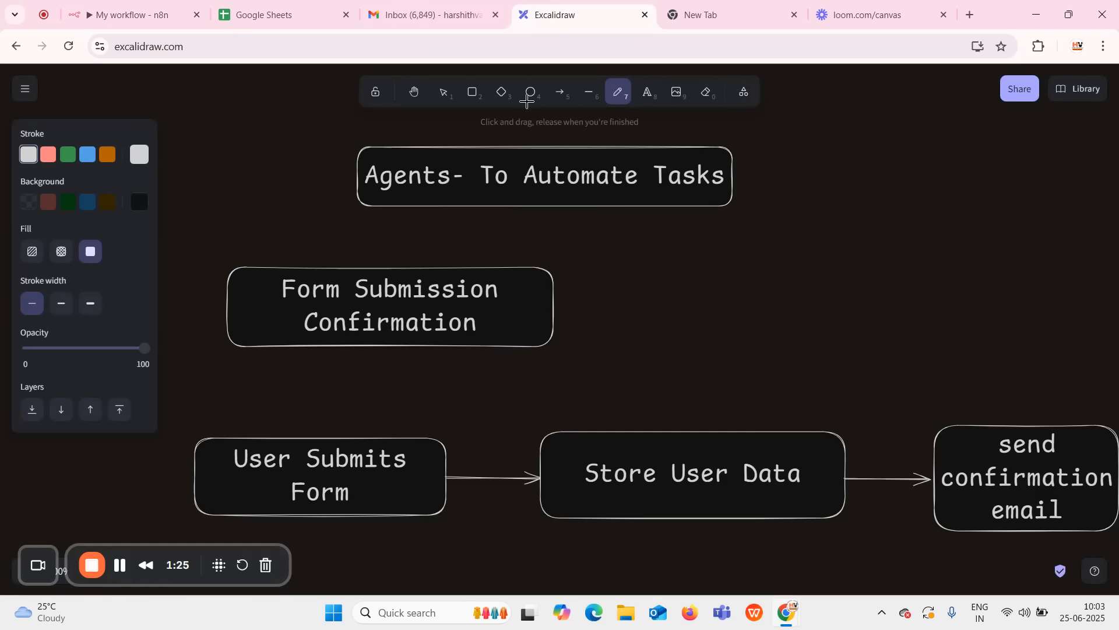
{"action": "scroll", "coordinate": [205, 359], "scroll_direction": "down", "scroll_amount": 1}
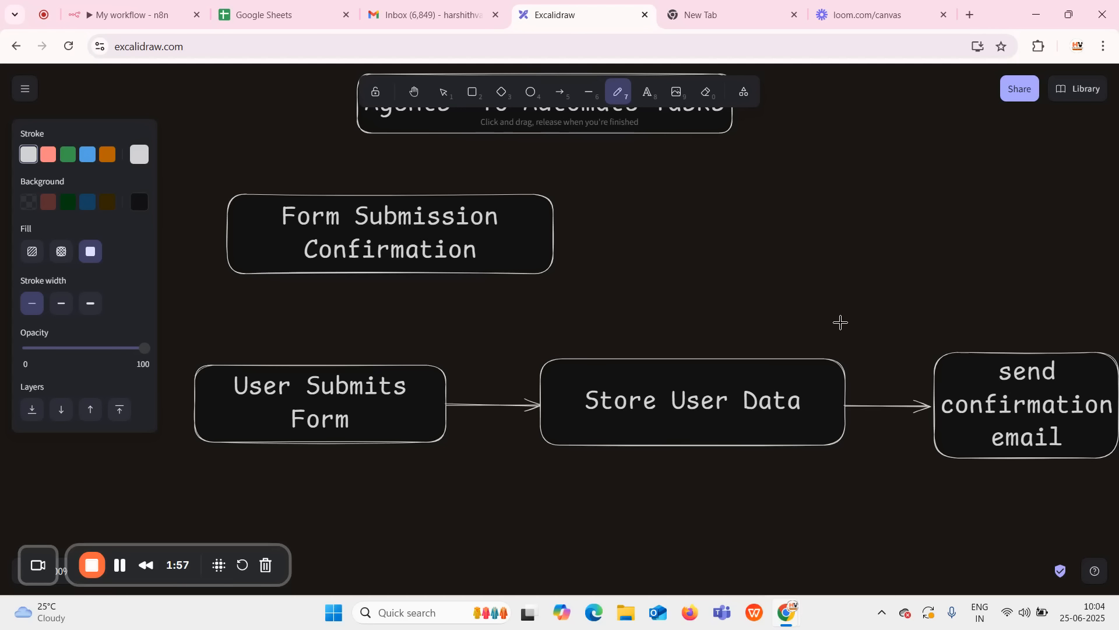
{"action": "left_click", "coordinate": [107, 18]}
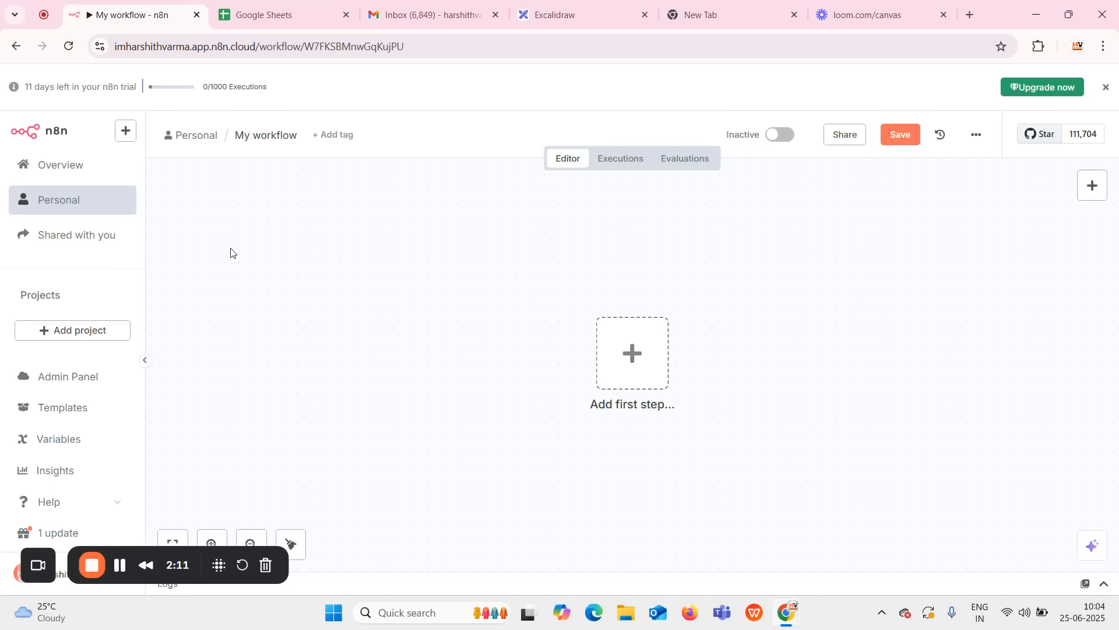
{"action": "left_click", "coordinate": [541, 19]}
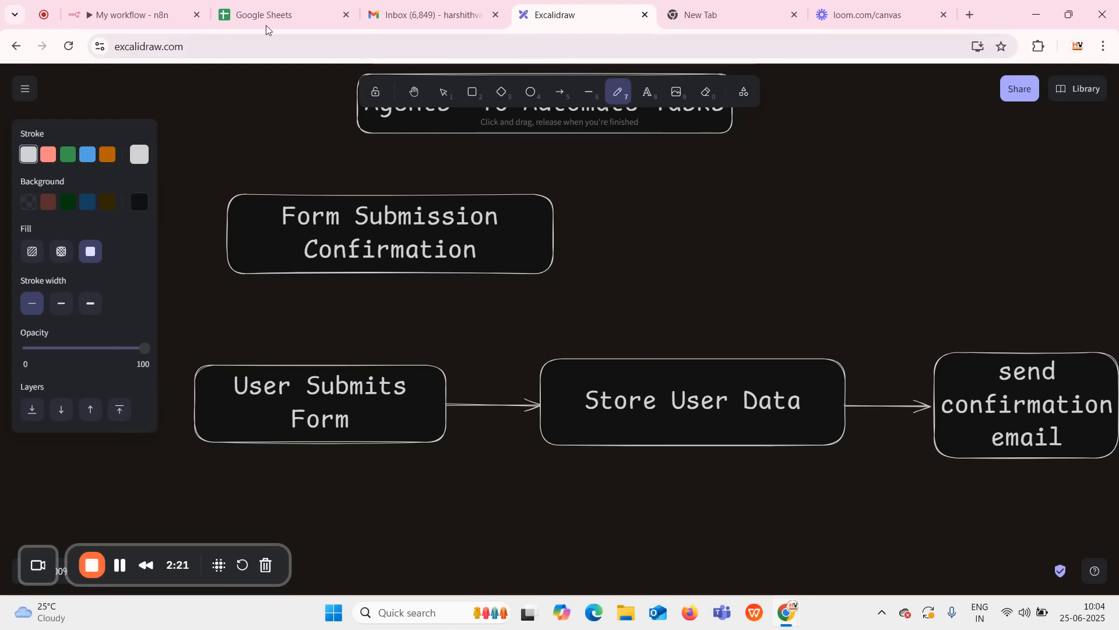
{"action": "left_click", "coordinate": [129, 18]}
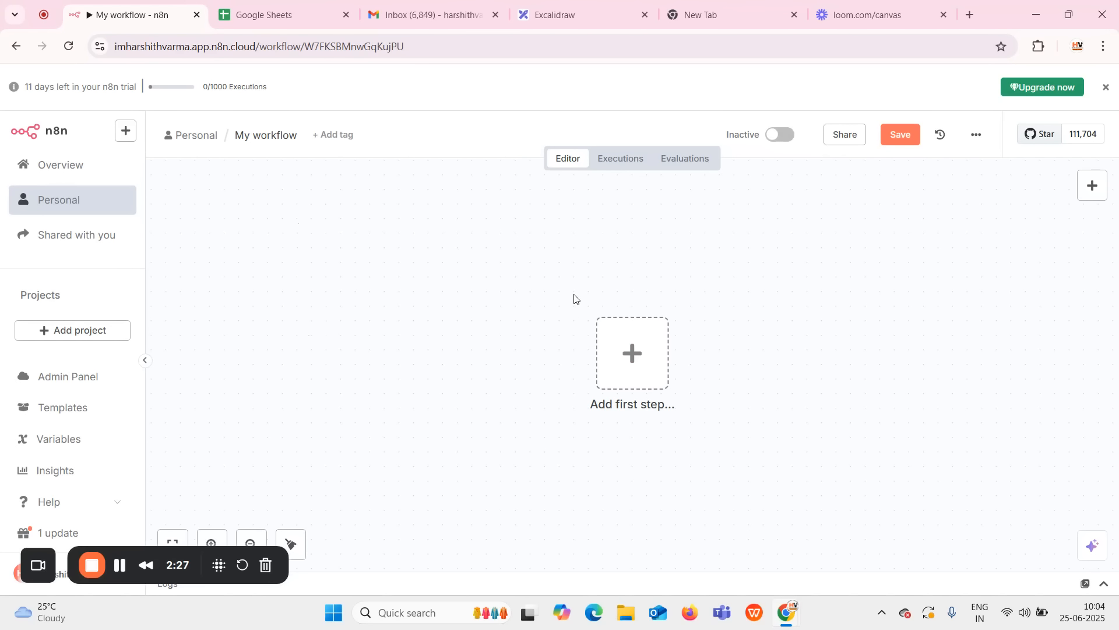
Add an n8n Form trigger, 'On new n8n Form event', as the workflow's first step.
{"action": "left_click_drag", "start_coordinate": [619, 362], "coordinate": [432, 329]}
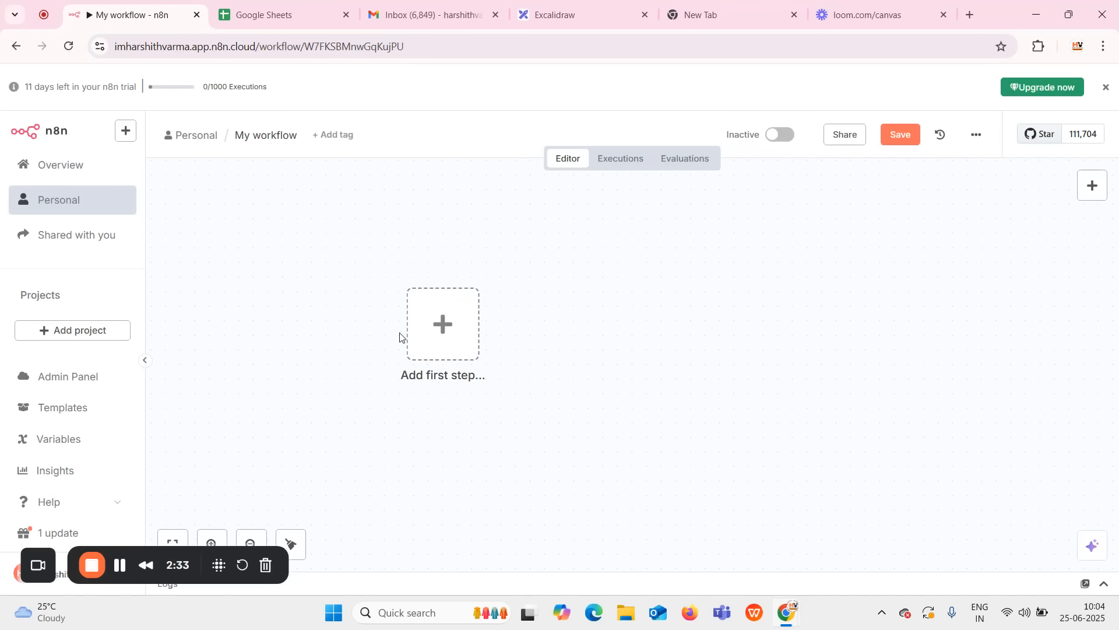
{"action": "left_click", "coordinate": [443, 324]}
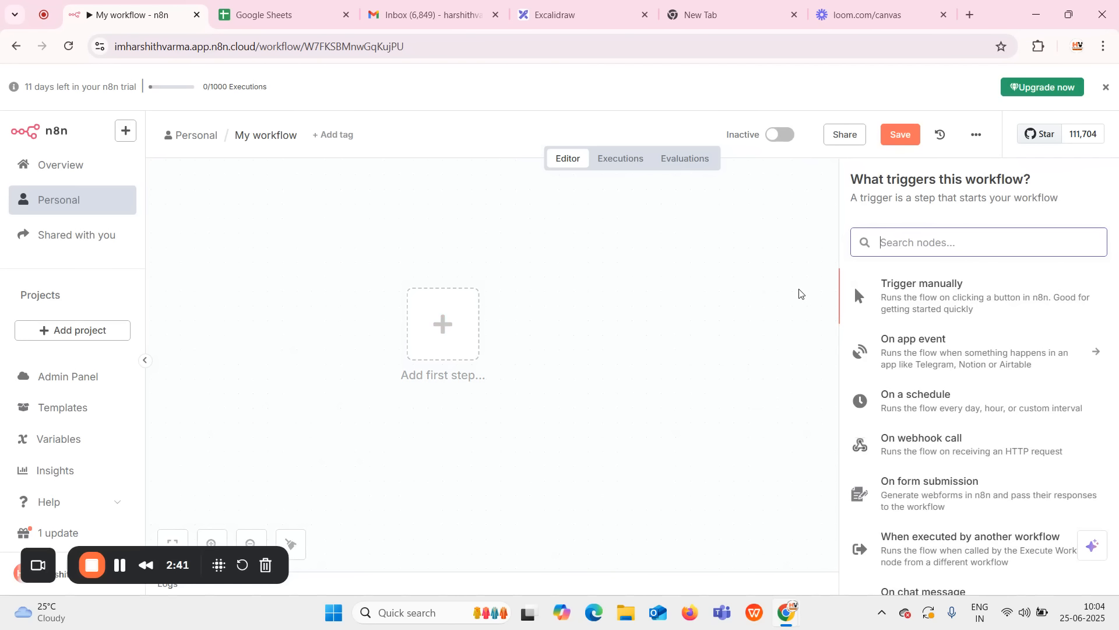
{"action": "type", "text": "form"}
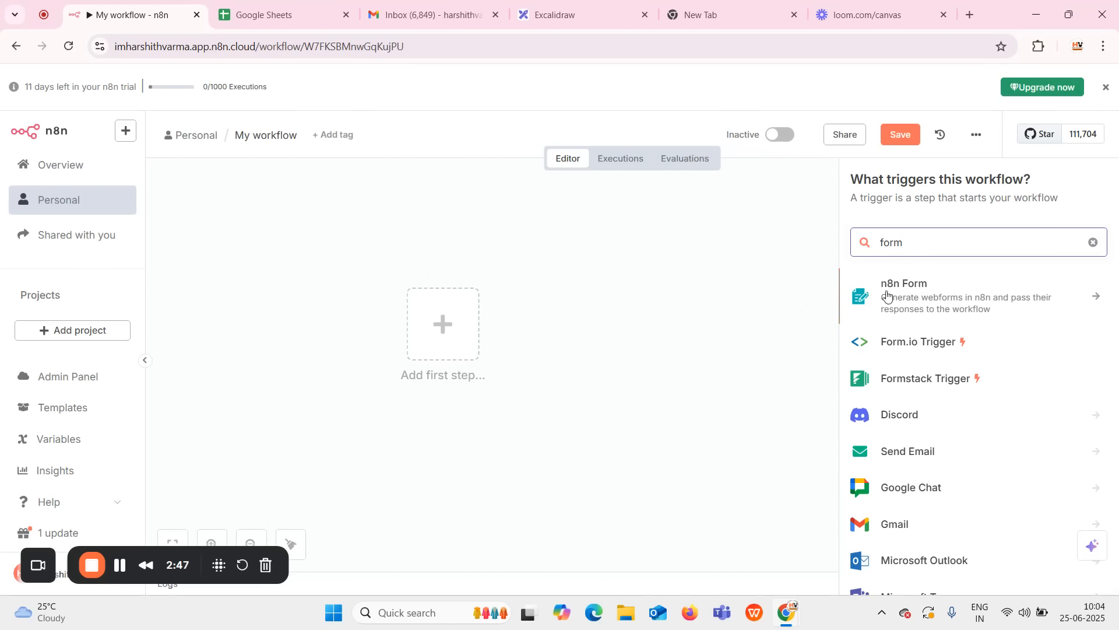
{"action": "left_click", "coordinate": [901, 307]}
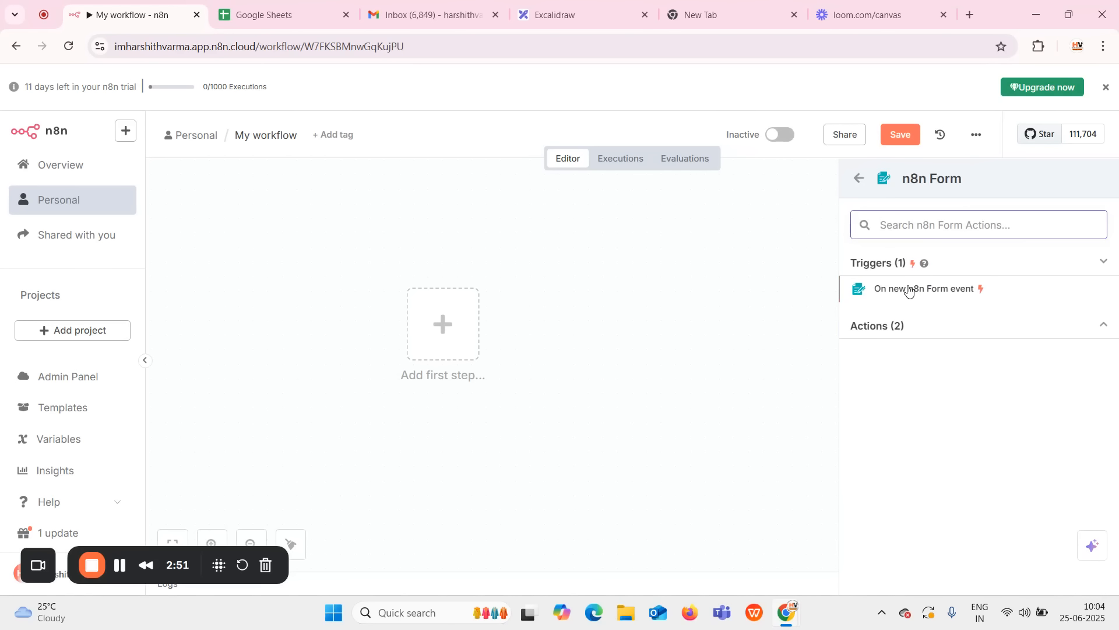
{"action": "left_click", "coordinate": [909, 290]}
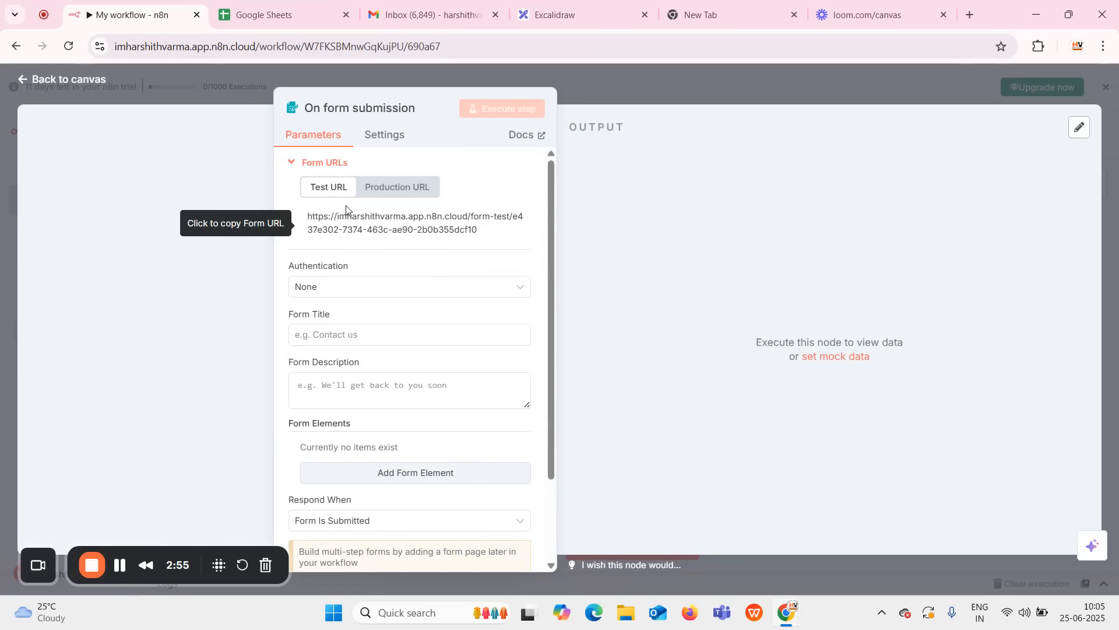
Enter form title 'Student Course Selection' and description 'Pease select one course to submit'.
{"action": "left_click", "coordinate": [371, 332]}
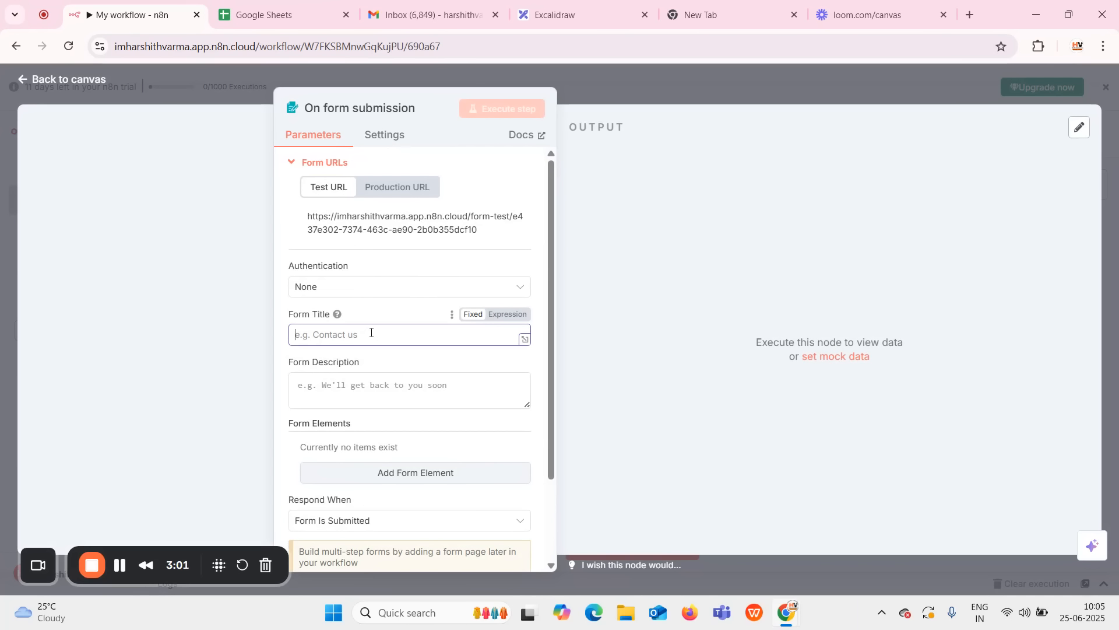
{"action": "type", "text": "S"}
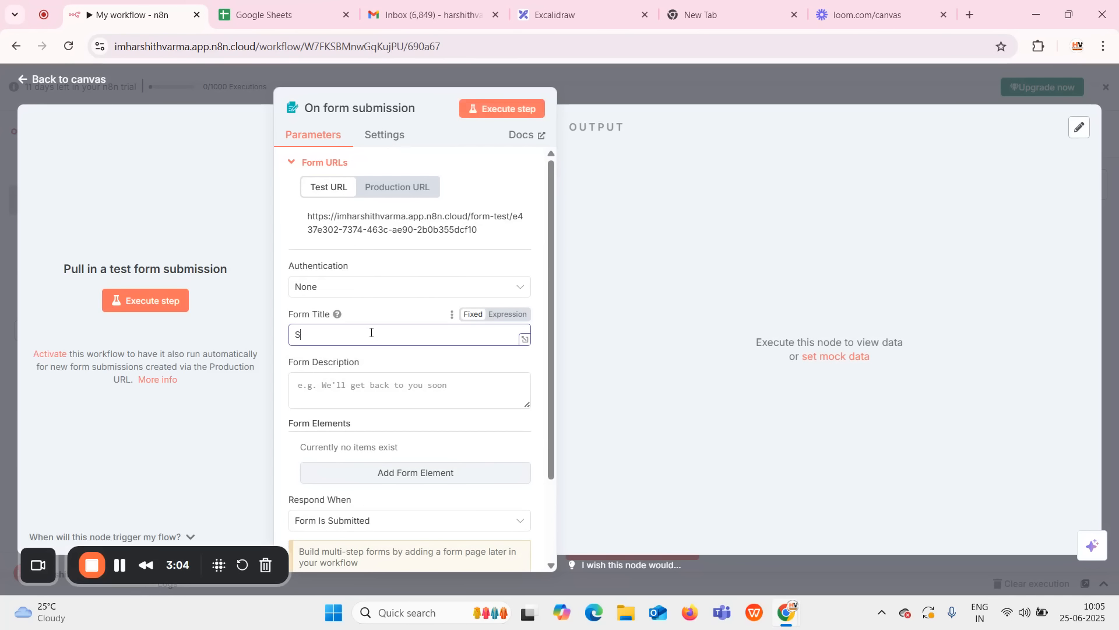
{"action": "type", "text": "tudent Course Selection"}
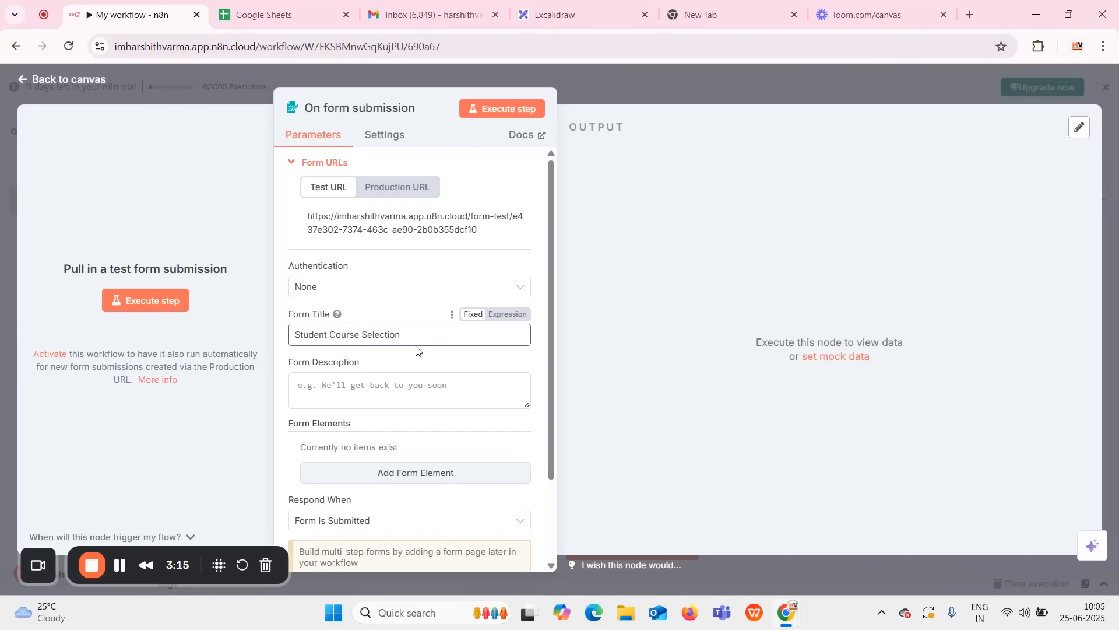
{"action": "key", "text": "F11"}
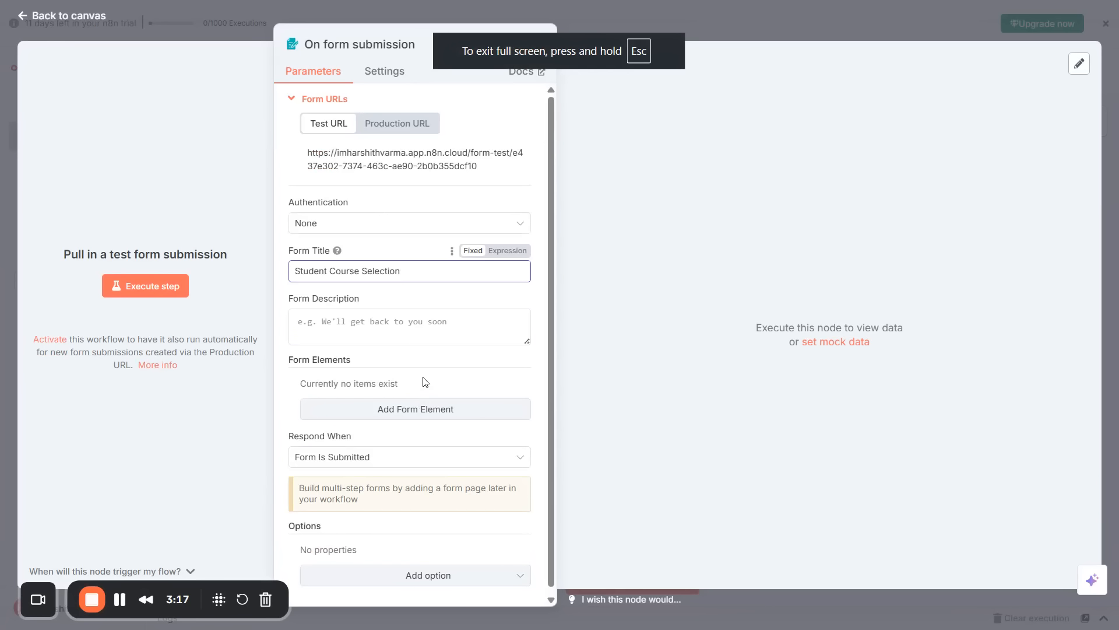
{"action": "left_click", "coordinate": [405, 331]}
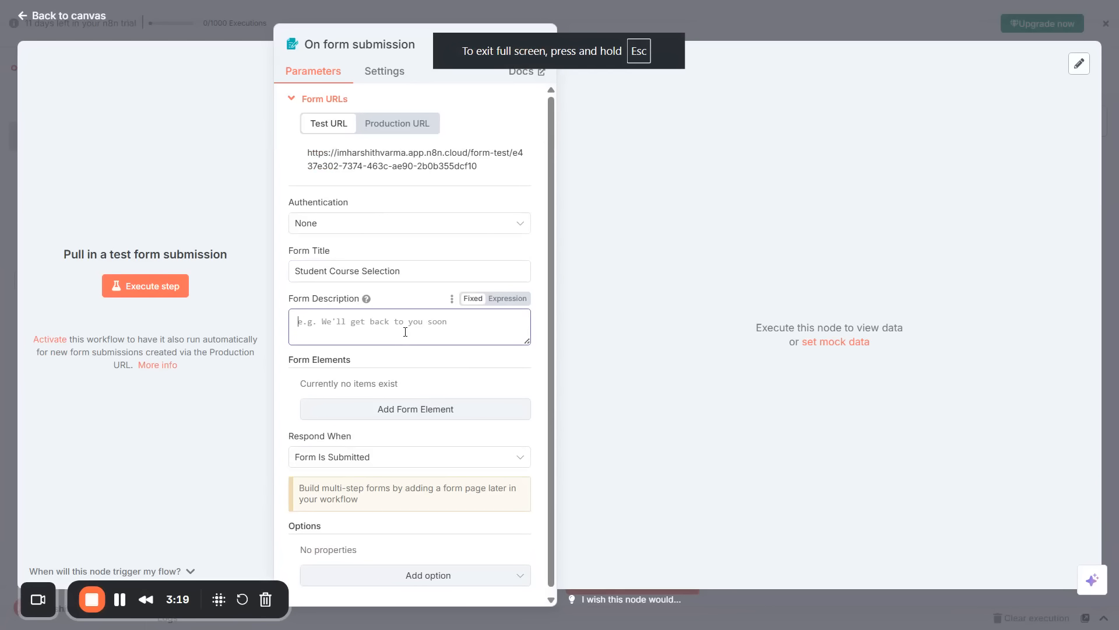
{"action": "type", "text": "P"}
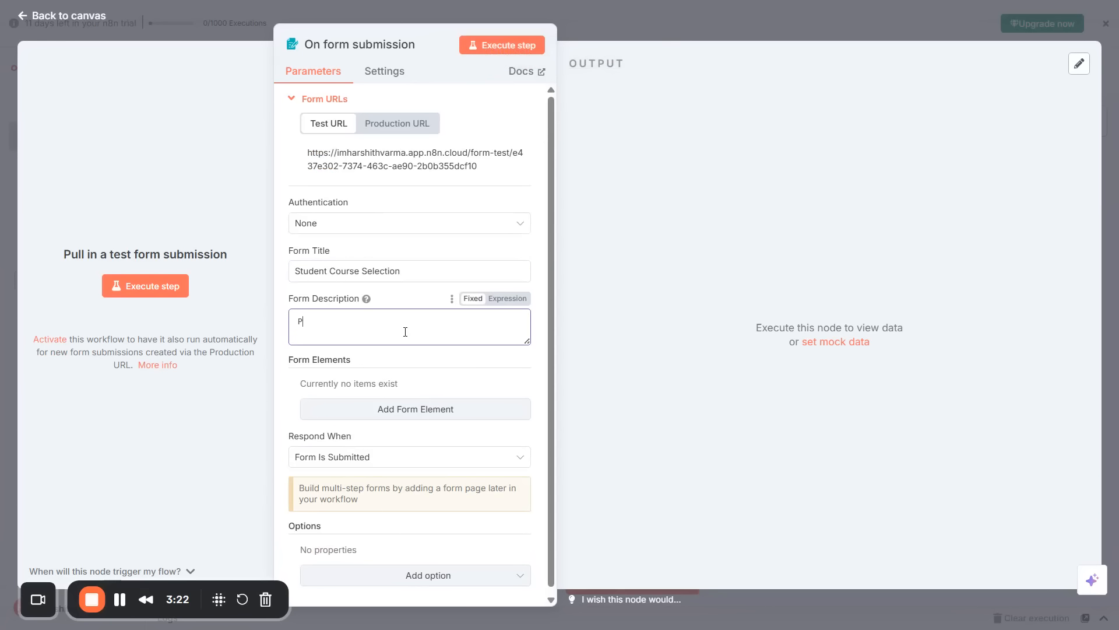
{"action": "type", "text": "ease select one course to subm"}
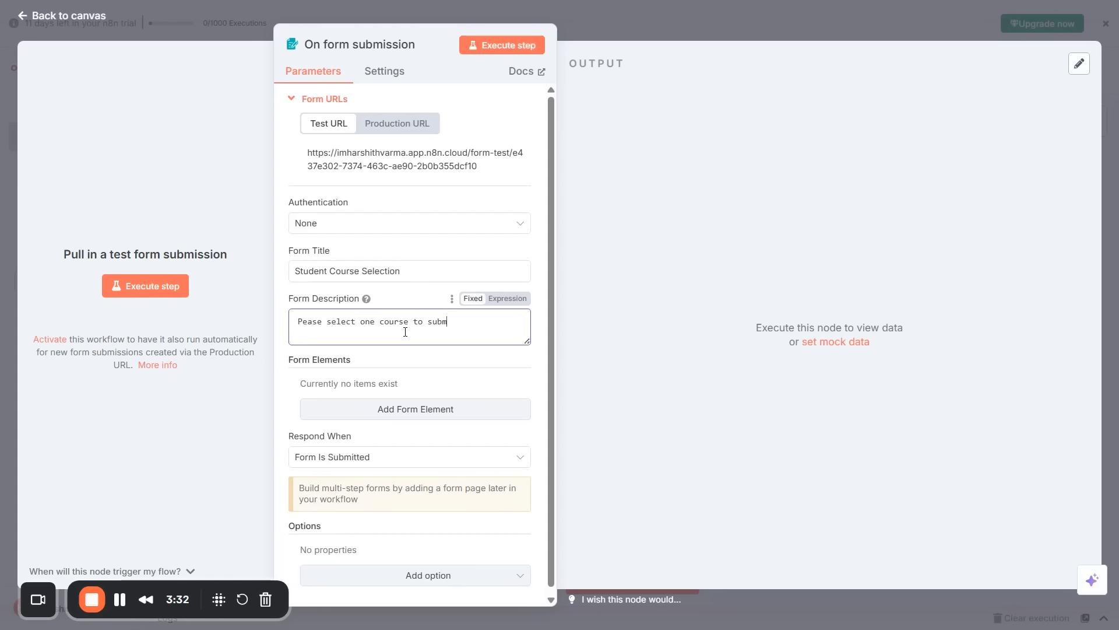
{"action": "type", "text": "it"}
{"action": "scroll", "coordinate": [357, 364], "scroll_direction": "down", "scroll_amount": 1}
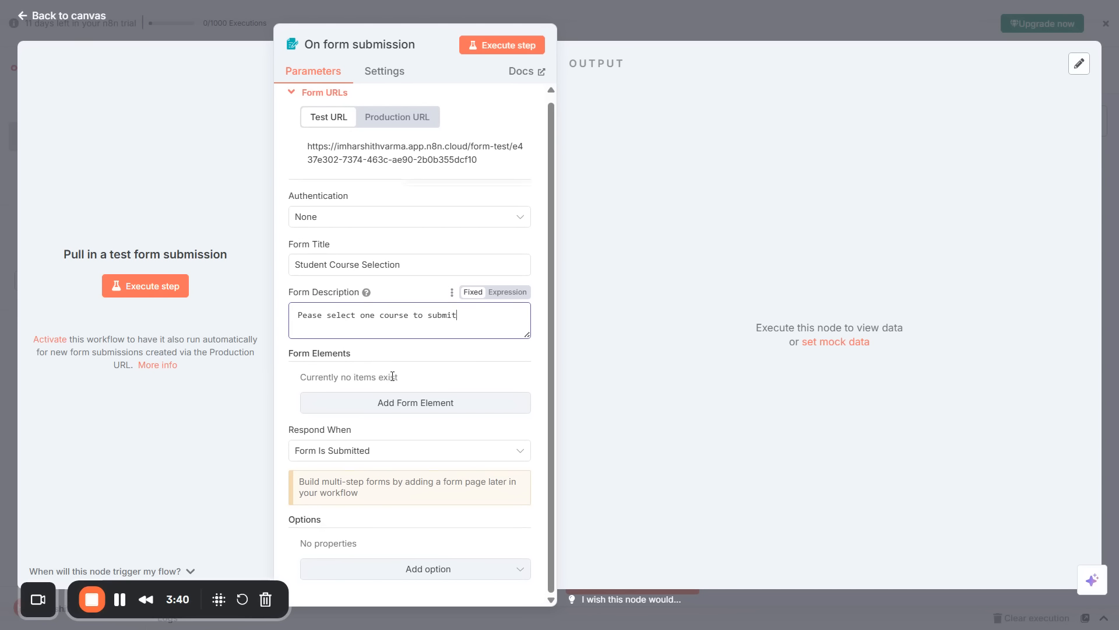
Add a First Name form element of type Text with no placeholder.
{"action": "left_click", "coordinate": [371, 402]}
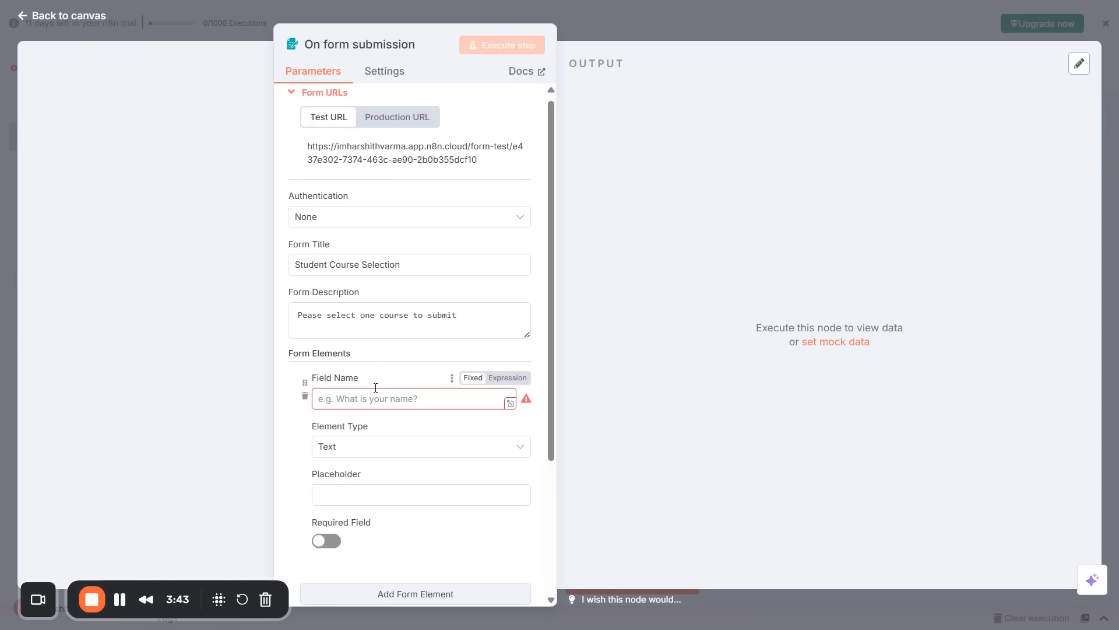
{"action": "left_click", "coordinate": [442, 399]}
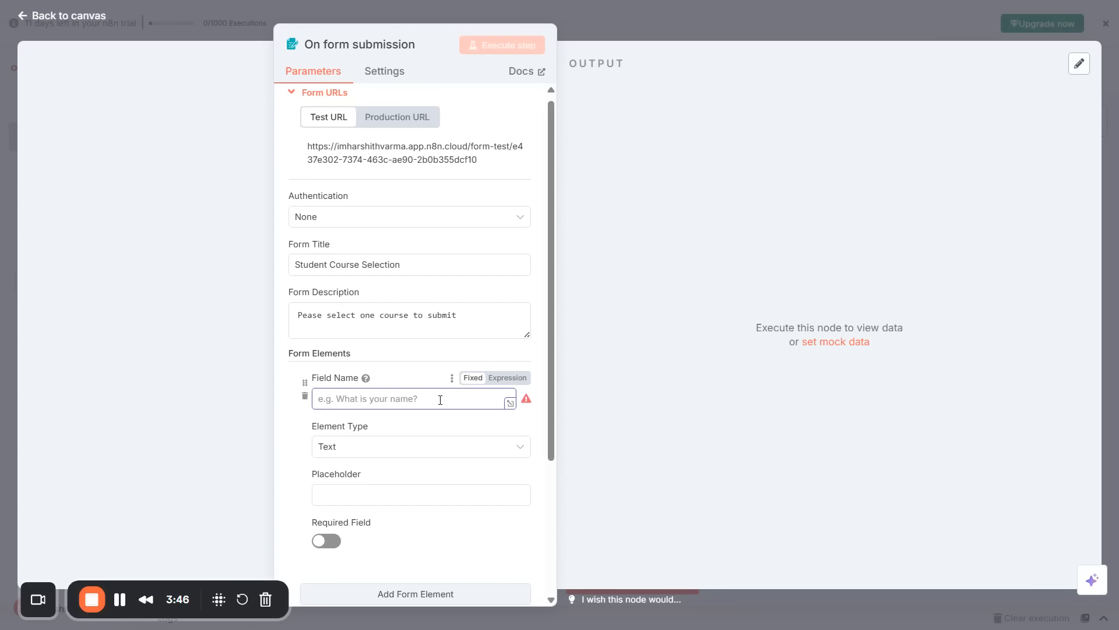
{"action": "type", "text": "Fi"}
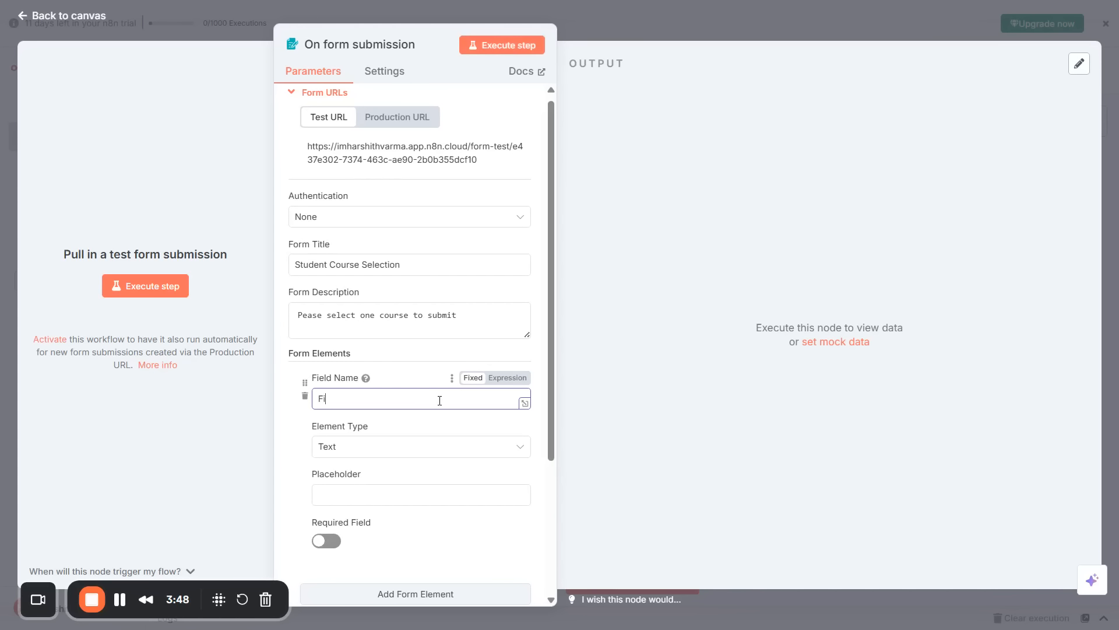
{"action": "type", "text": "rst Name"}
{"action": "left_click", "coordinate": [409, 449]}
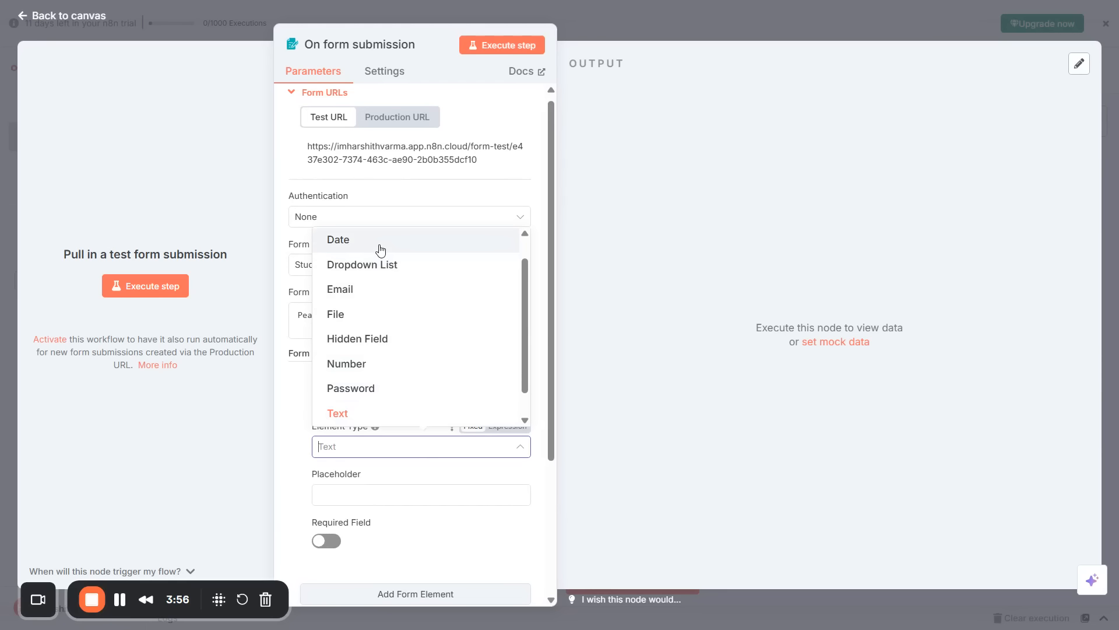
{"action": "left_click", "coordinate": [363, 415]}
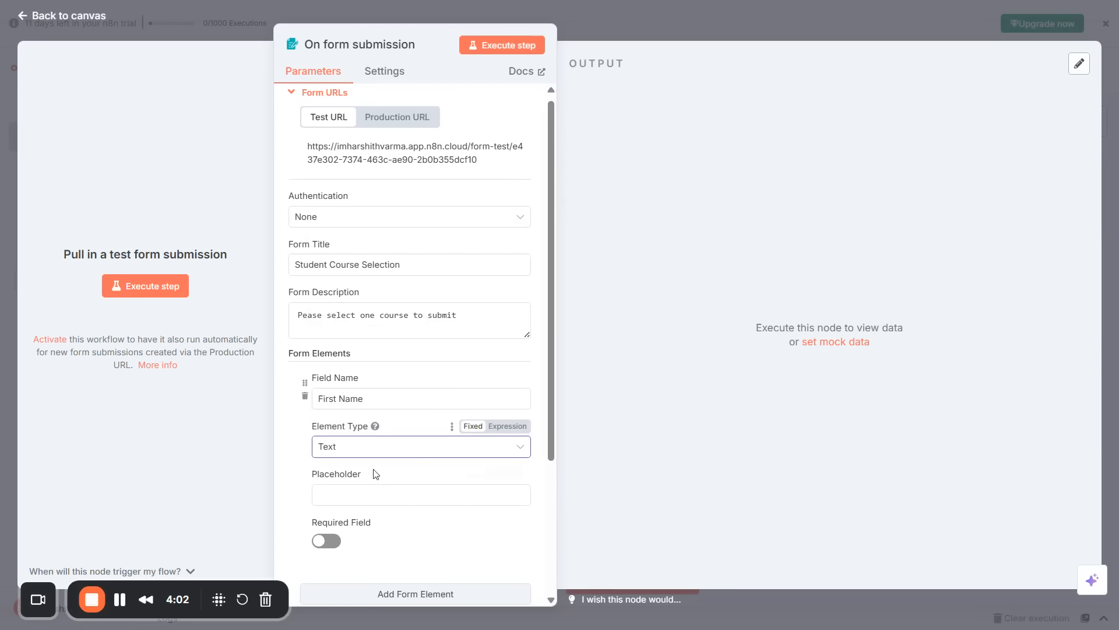
{"action": "left_click", "coordinate": [373, 494]}
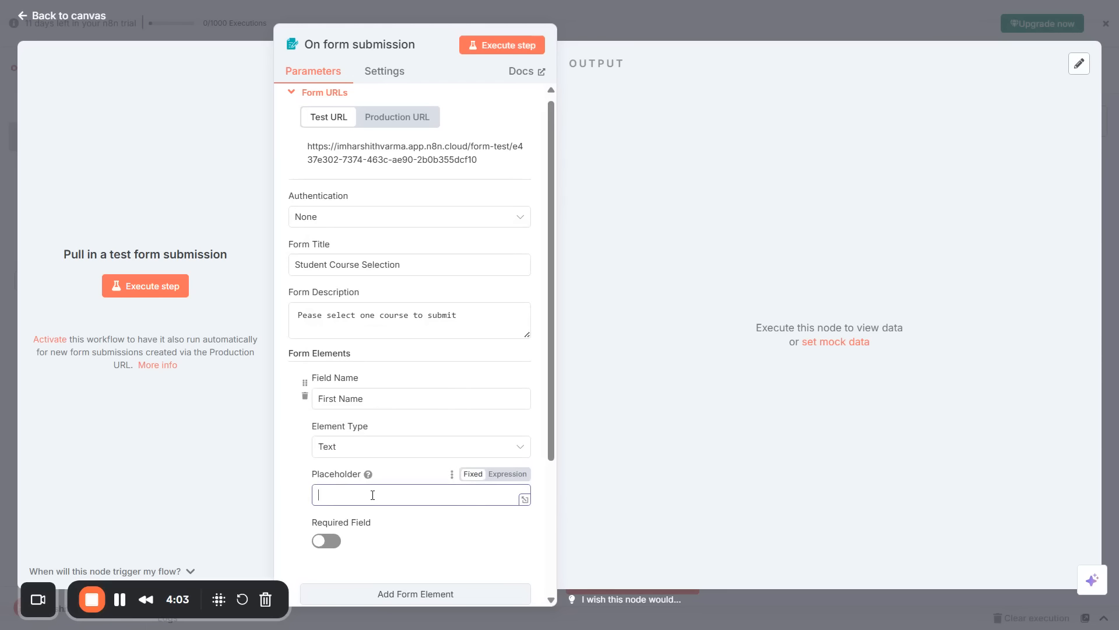
{"action": "left_click", "coordinate": [292, 473]}
{"action": "scroll", "coordinate": [318, 465], "scroll_direction": "down", "scroll_amount": 3}
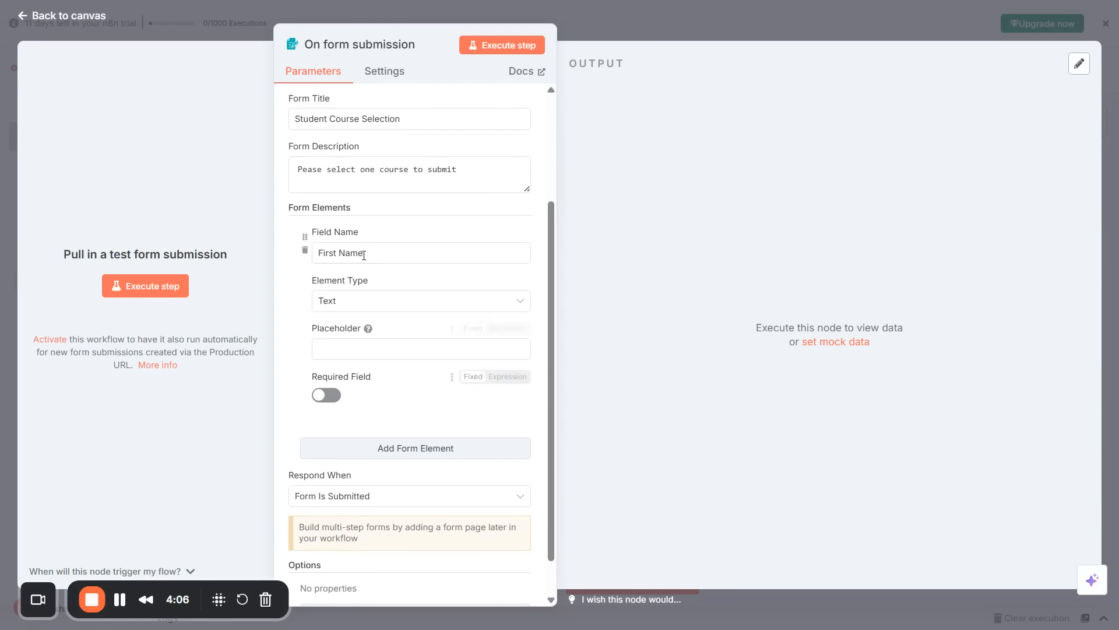
Add a second element named Last Name, then a third empty element.
{"action": "left_click", "coordinate": [395, 447]}
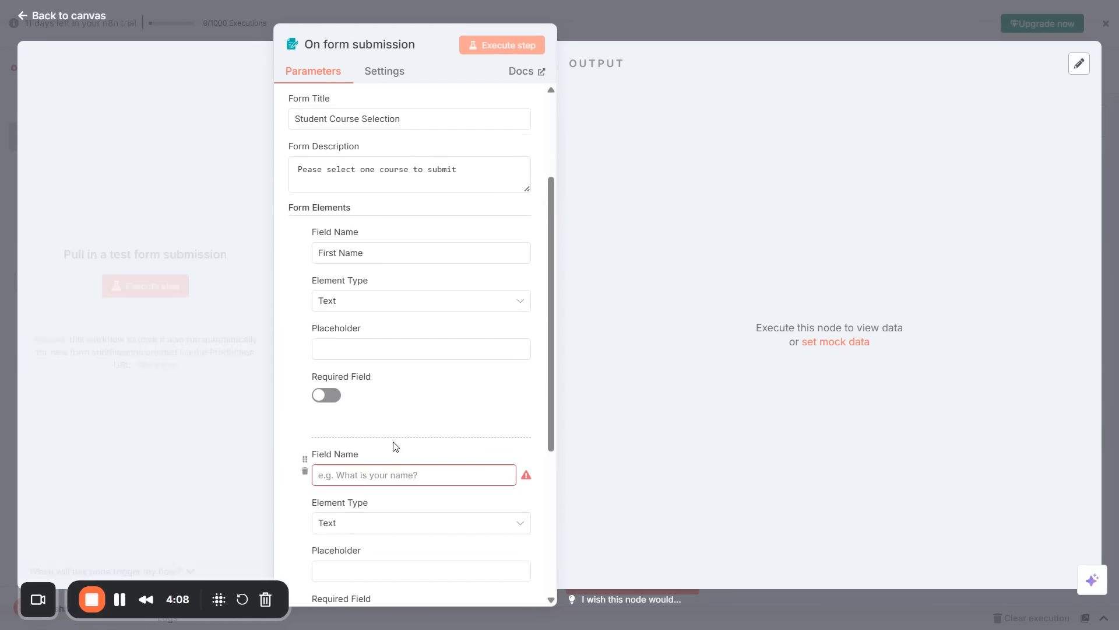
{"action": "left_click", "coordinate": [441, 473]}
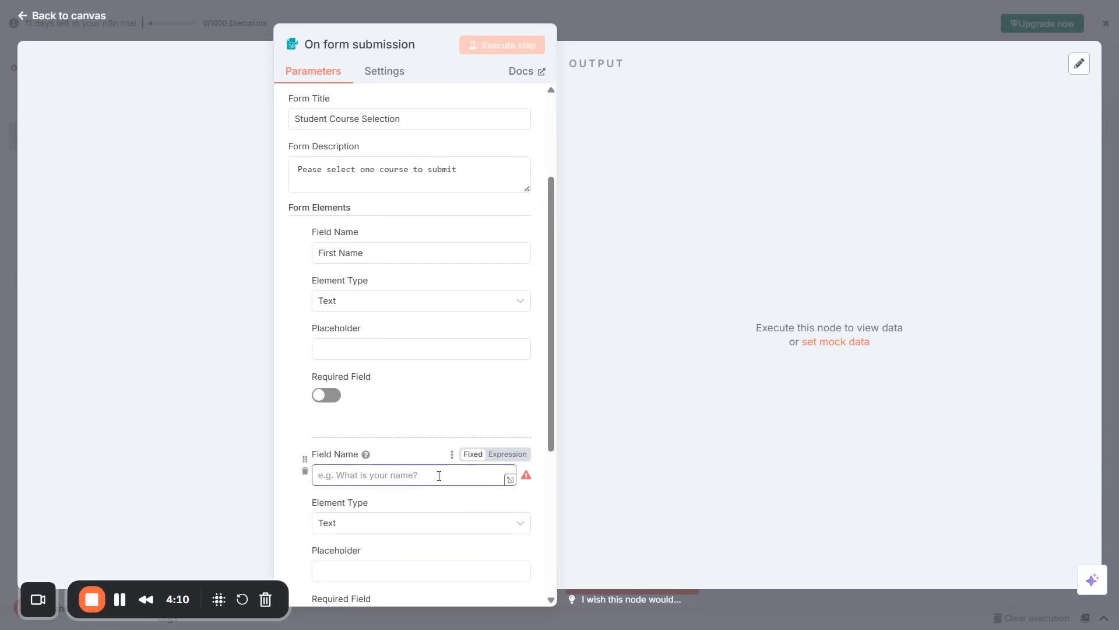
{"action": "type", "text": "L"}
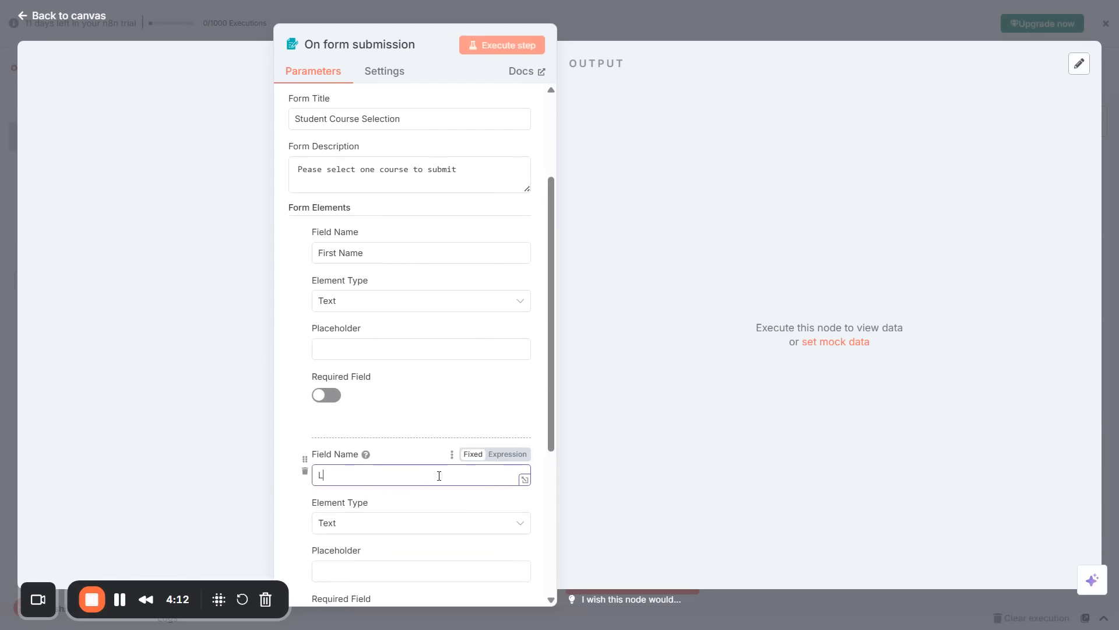
{"action": "type", "text": "ast Name"}
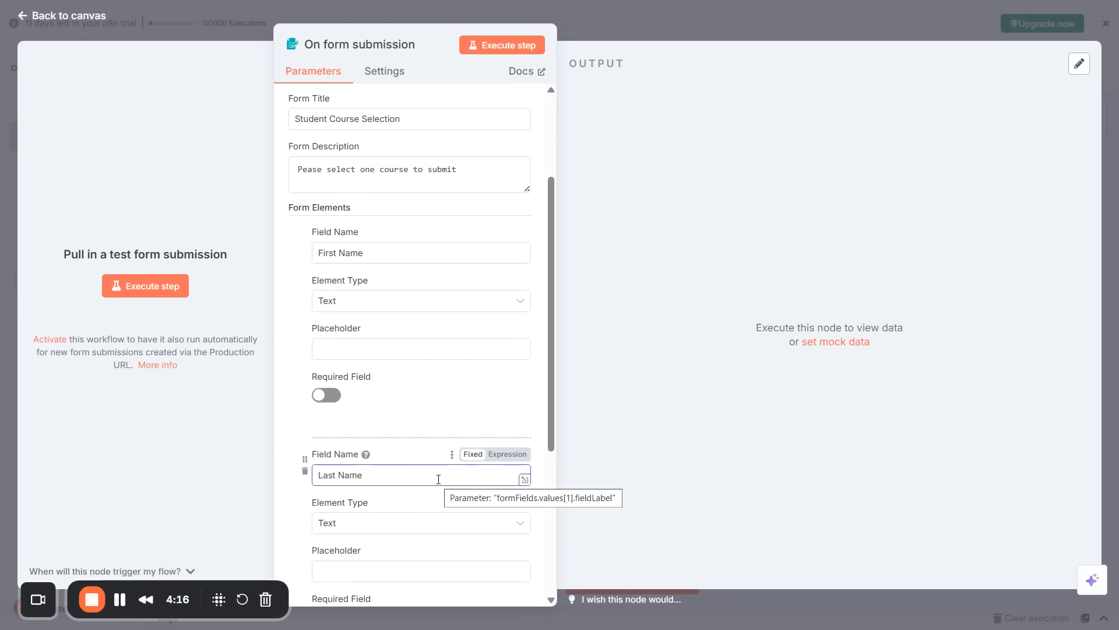
{"action": "scroll", "coordinate": [438, 479], "scroll_direction": "down", "scroll_amount": 2}
{"action": "scroll", "coordinate": [376, 513], "scroll_direction": "down", "scroll_amount": 1}
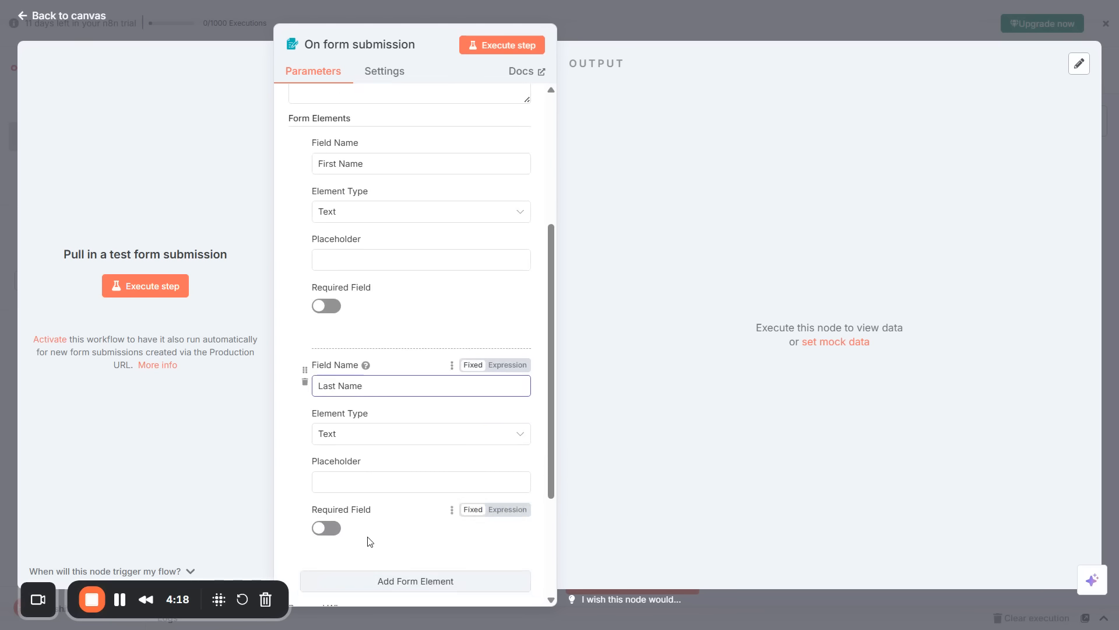
{"action": "scroll", "coordinate": [373, 525], "scroll_direction": "down", "scroll_amount": 3}
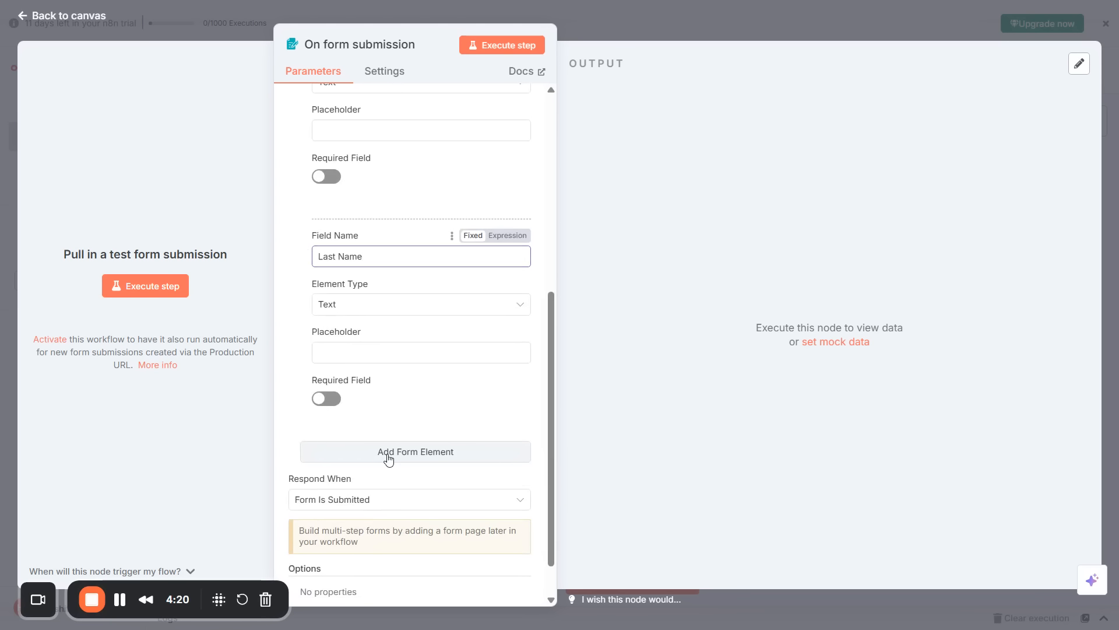
{"action": "left_click", "coordinate": [389, 454]}
{"action": "scroll", "coordinate": [391, 472], "scroll_direction": "down", "scroll_amount": 4}
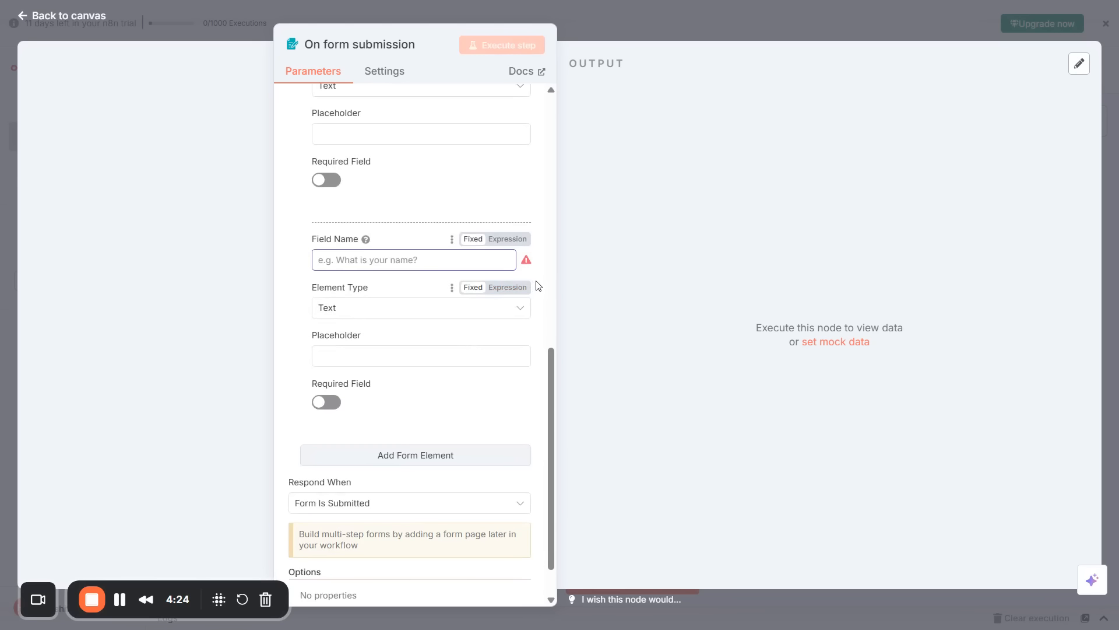
Name the third element Email with element type Email, and add a fourth element.
{"action": "type", "text": "Email"}
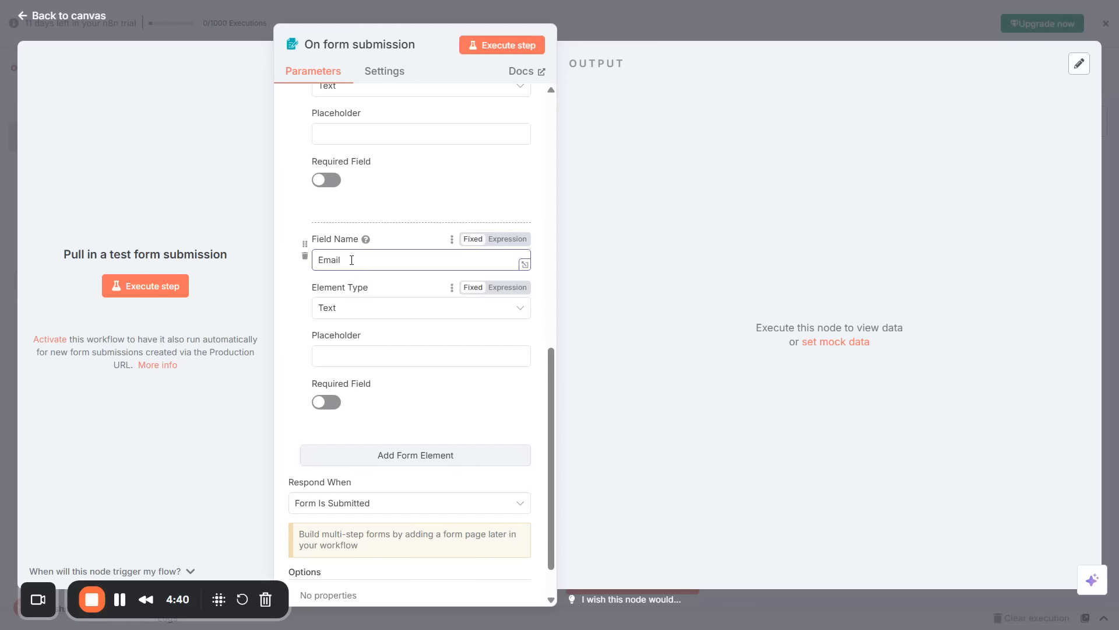
{"action": "left_click", "coordinate": [362, 309]}
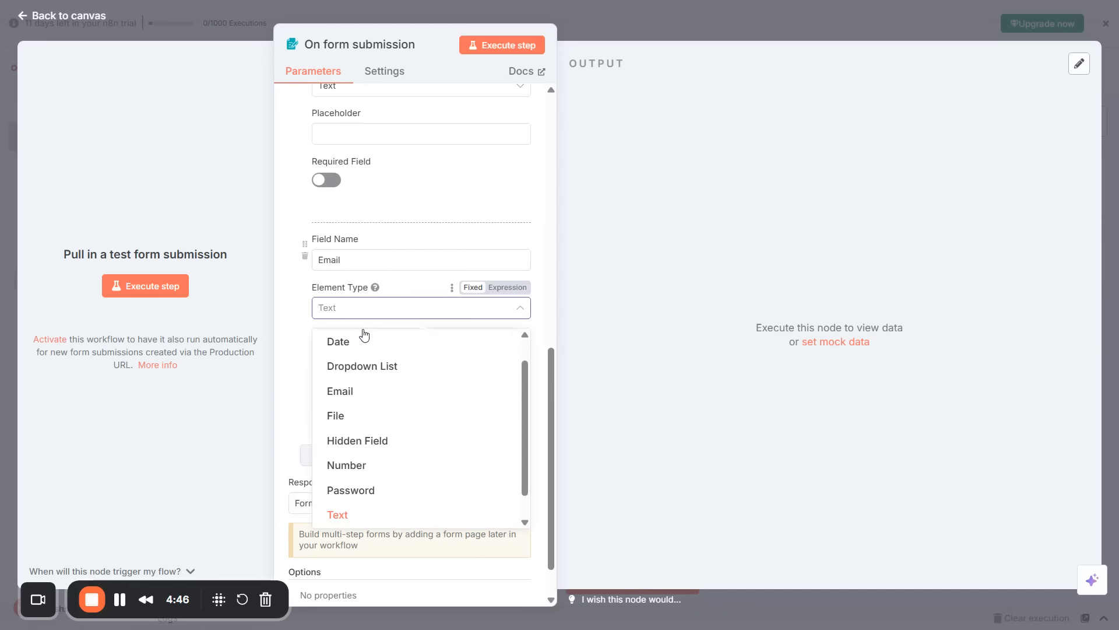
{"action": "left_click", "coordinate": [371, 393]}
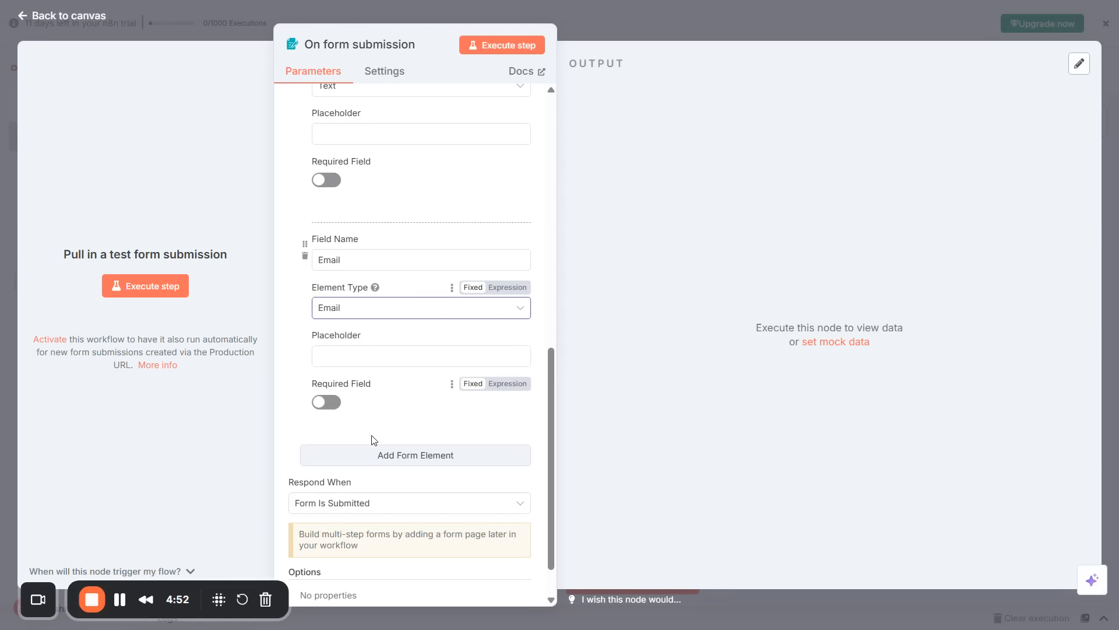
{"action": "scroll", "coordinate": [300, 282], "scroll_direction": "up", "scroll_amount": 4}
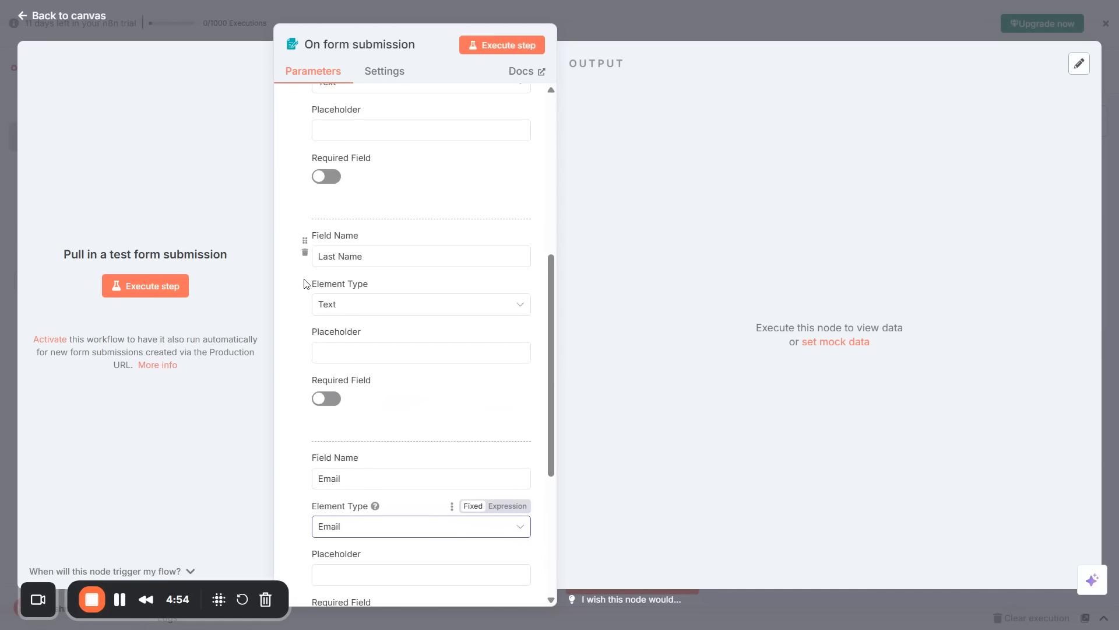
{"action": "scroll", "coordinate": [476, 282], "scroll_direction": "down", "scroll_amount": 5}
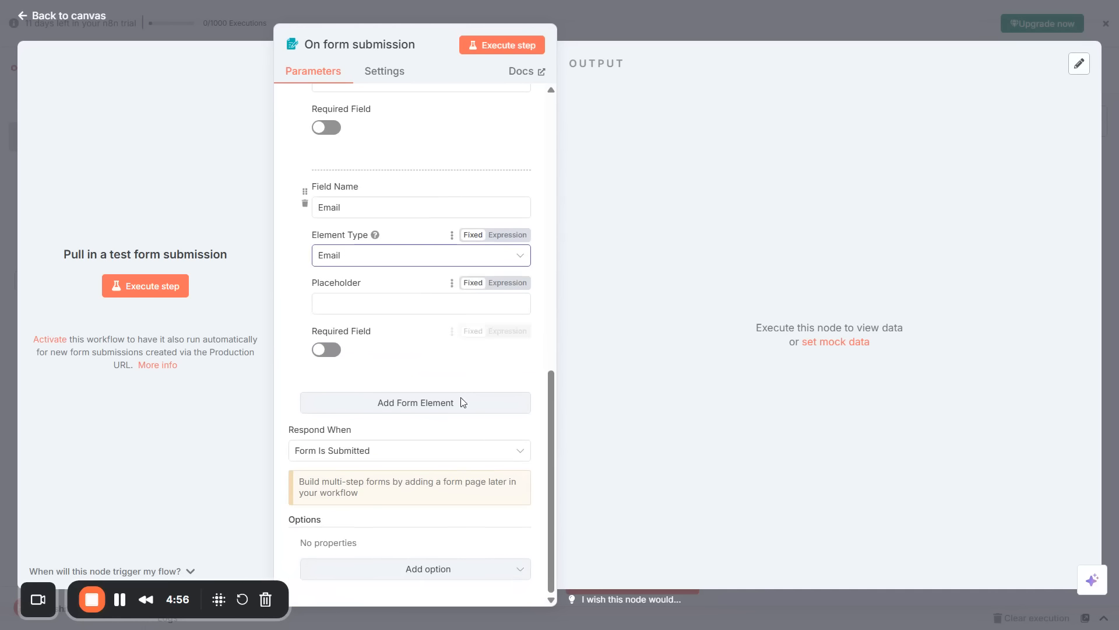
{"action": "left_click", "coordinate": [375, 407]}
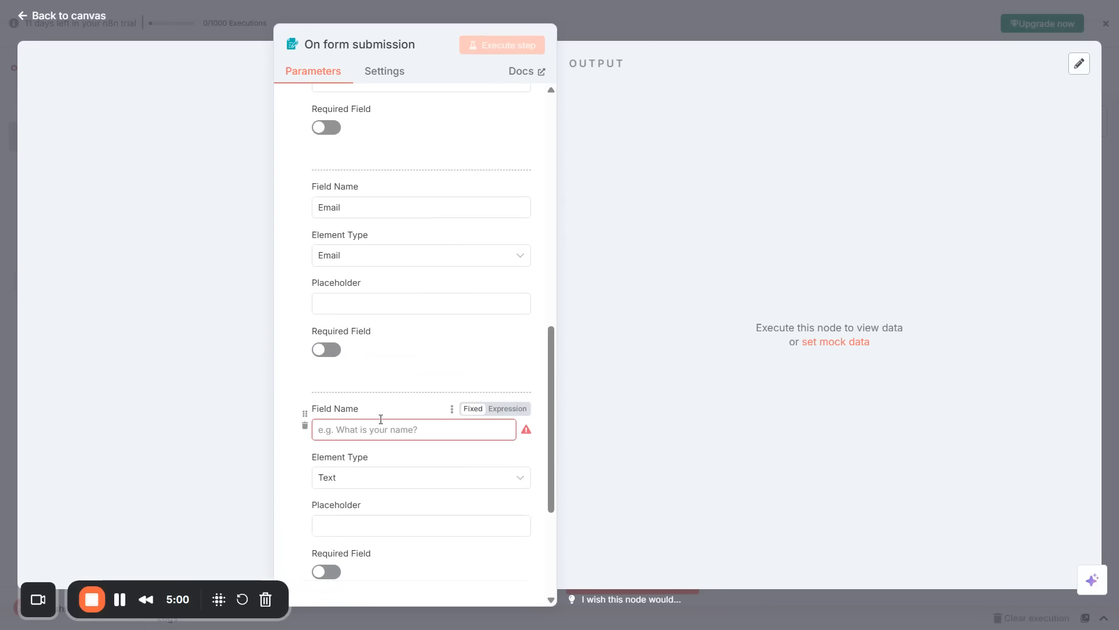
Name the fourth element Course Type and make it a Dropdown List.
{"action": "scroll", "coordinate": [388, 420], "scroll_direction": "down", "scroll_amount": 3}
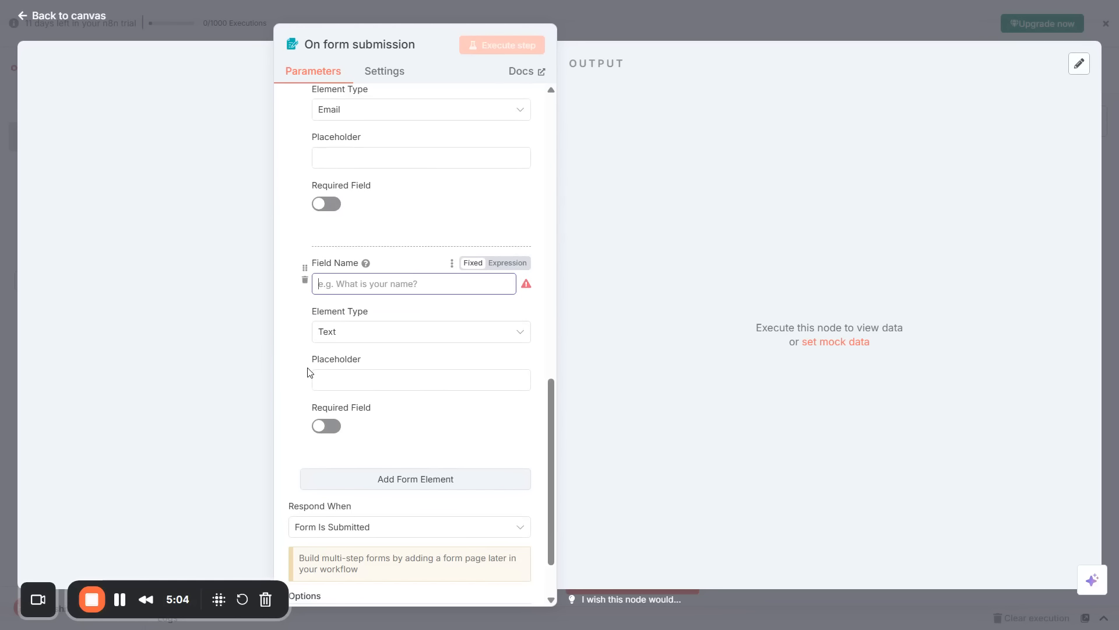
{"action": "type", "text": "Cour"}
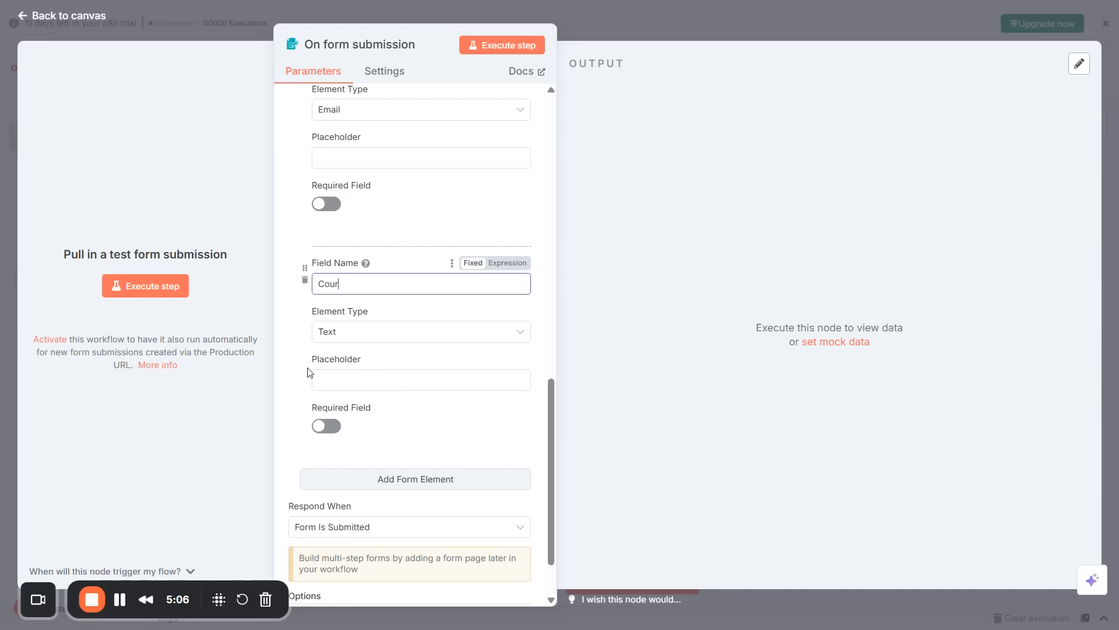
{"action": "type", "text": "se Type"}
{"action": "left_click", "coordinate": [362, 338]}
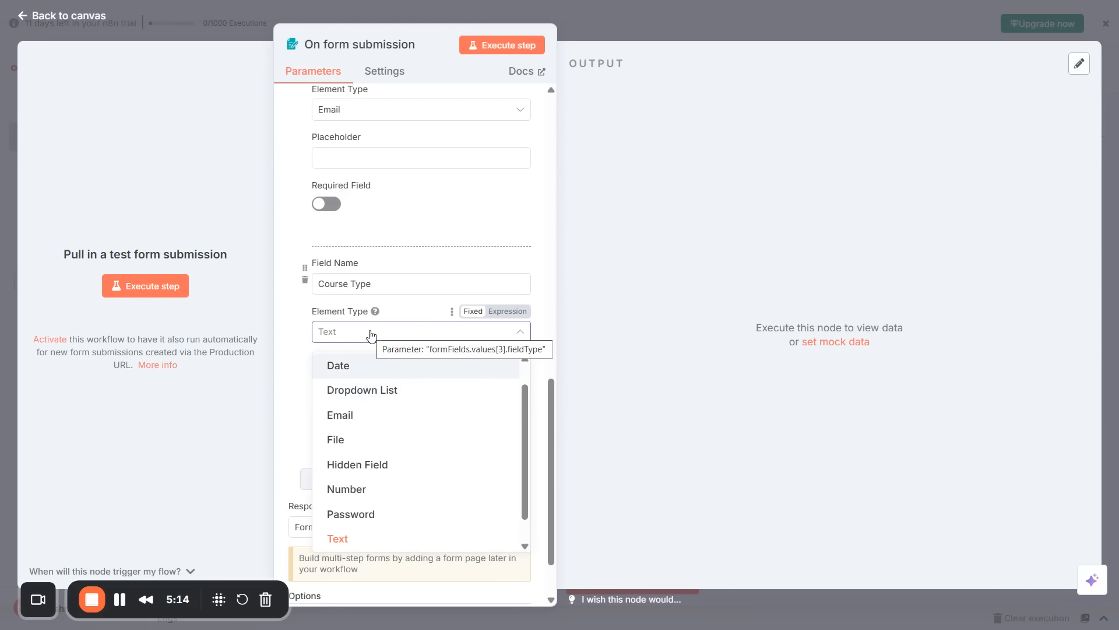
{"action": "left_click", "coordinate": [403, 402]}
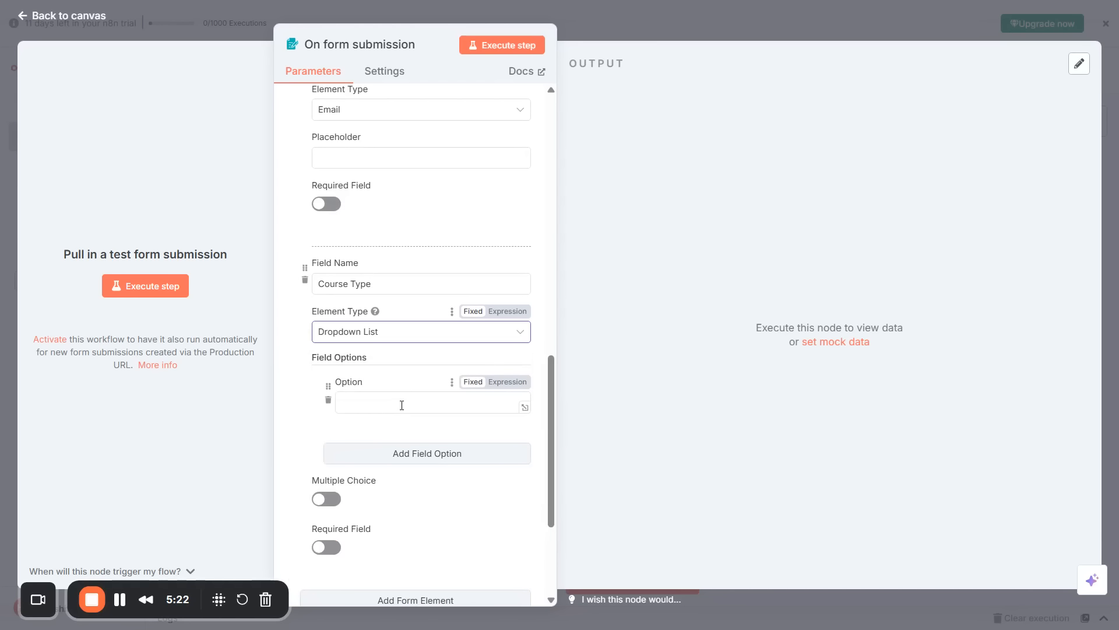
Give the Course Type dropdown the options Langchain, AutoGen and n8n.
{"action": "left_click", "coordinate": [401, 405]}
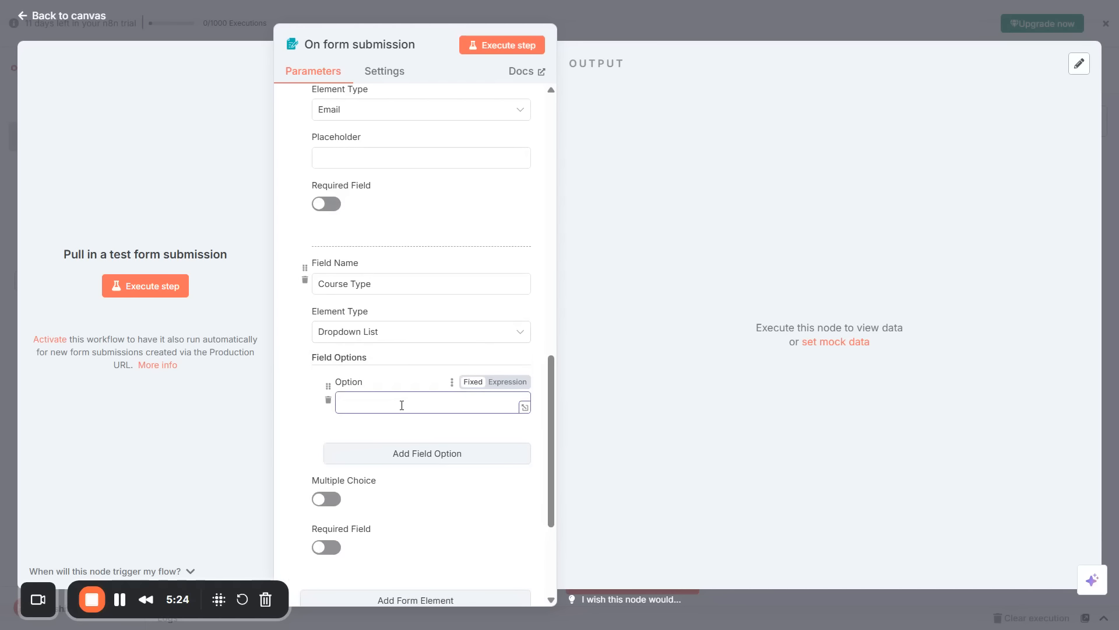
{"action": "type", "text": "Langchain"}
{"action": "left_click", "coordinate": [412, 453]}
{"action": "left_click", "coordinate": [418, 479]}
{"action": "scroll", "coordinate": [418, 479], "scroll_direction": "down", "scroll_amount": 2}
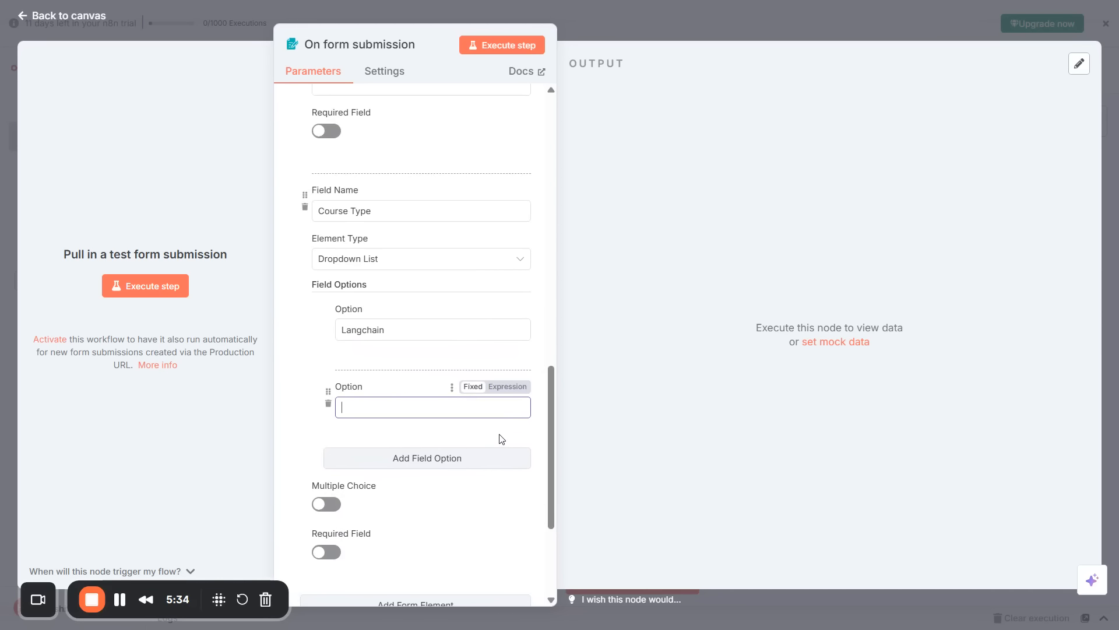
{"action": "type", "text": "AutoGen"}
{"action": "left_click", "coordinate": [470, 457]}
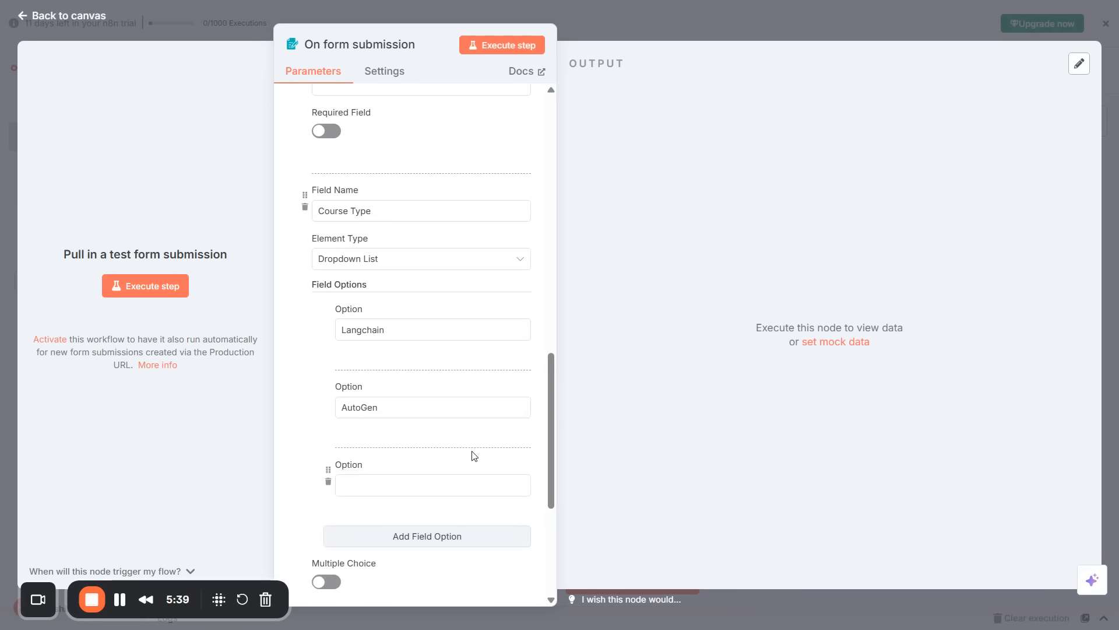
{"action": "left_click", "coordinate": [465, 487]}
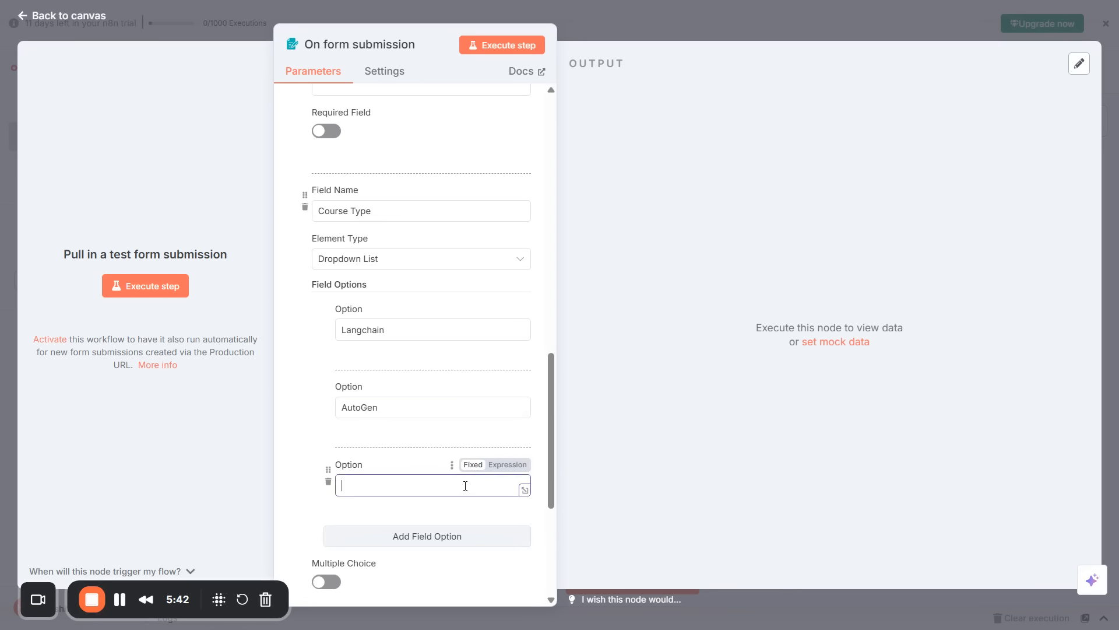
{"action": "type", "text": "n8n"}
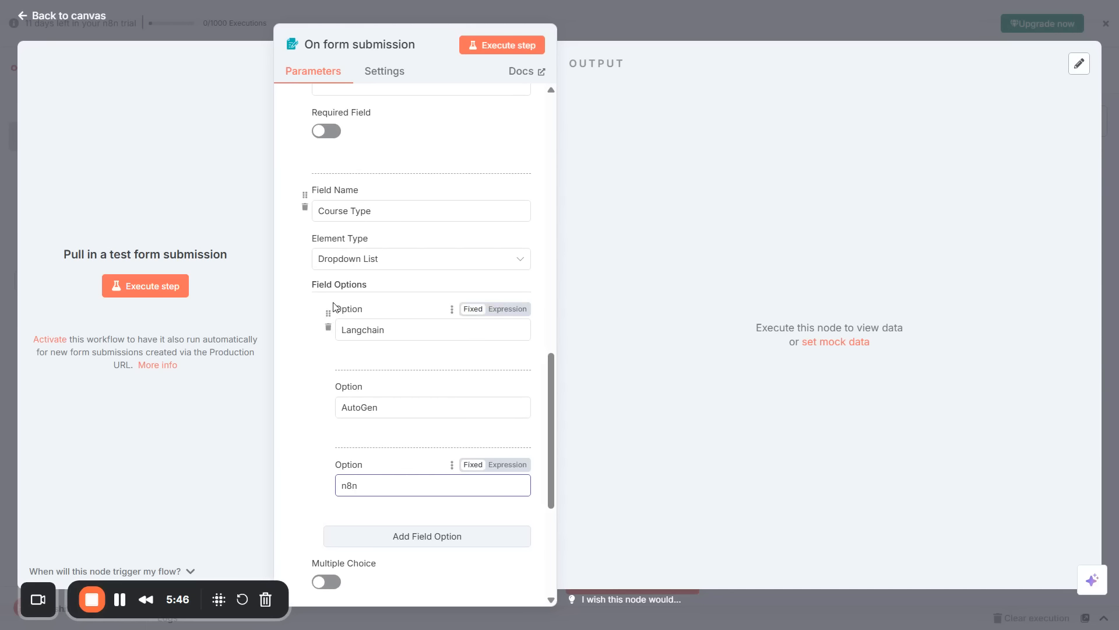
{"action": "scroll", "coordinate": [306, 443], "scroll_direction": "down", "scroll_amount": 3}
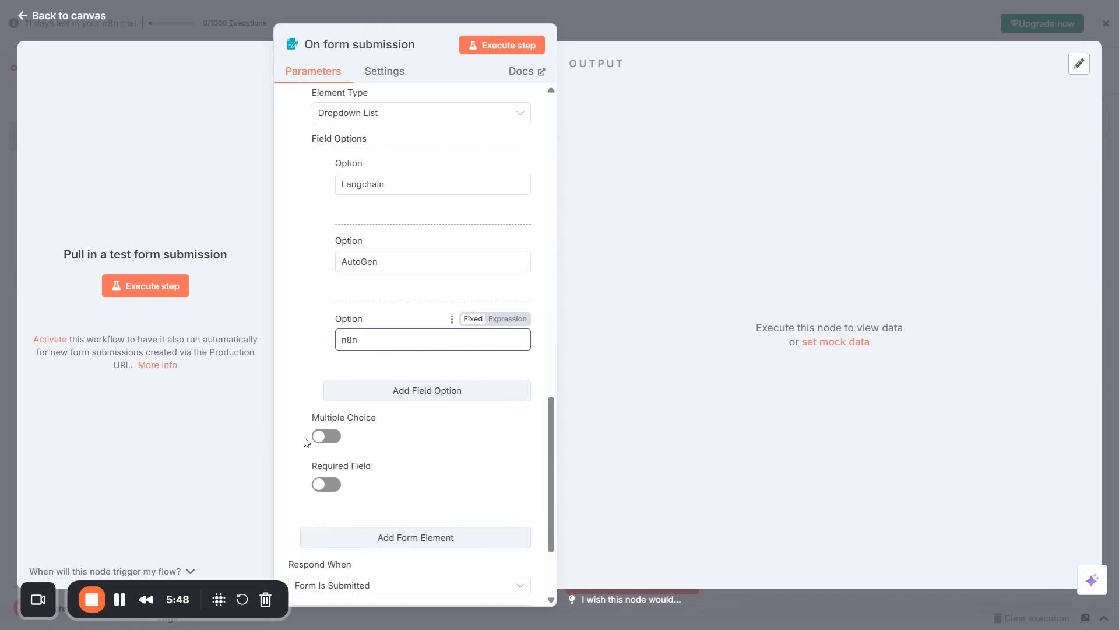
Make the Email field required, leaving Course Type single-choice and optional.
{"action": "left_click", "coordinate": [330, 441]}
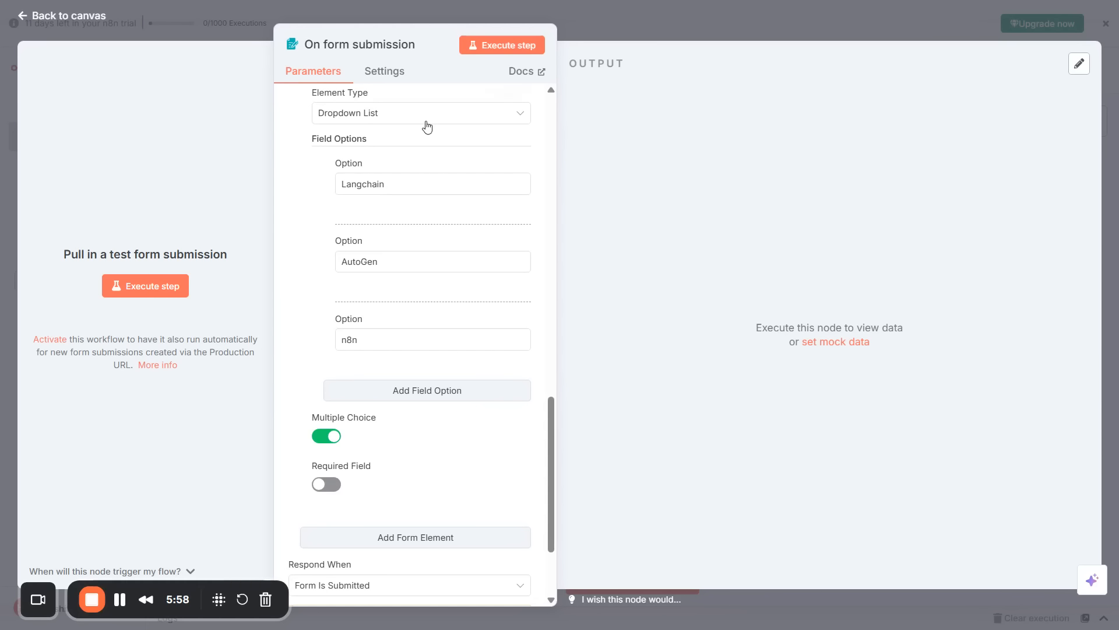
{"action": "left_click", "coordinate": [320, 439]}
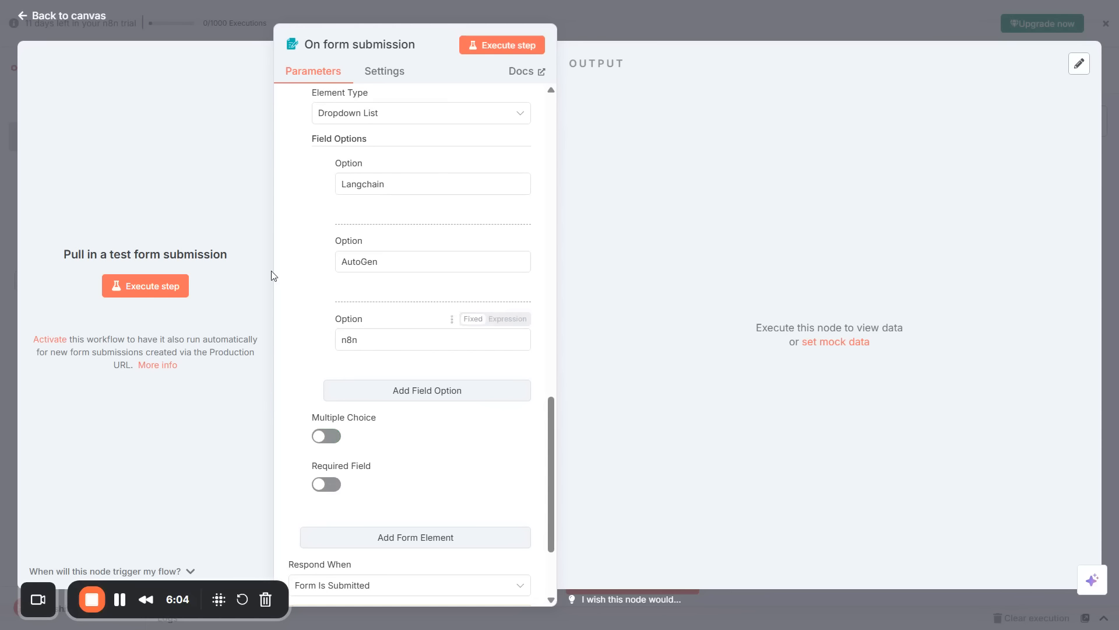
{"action": "left_click", "coordinate": [334, 488]}
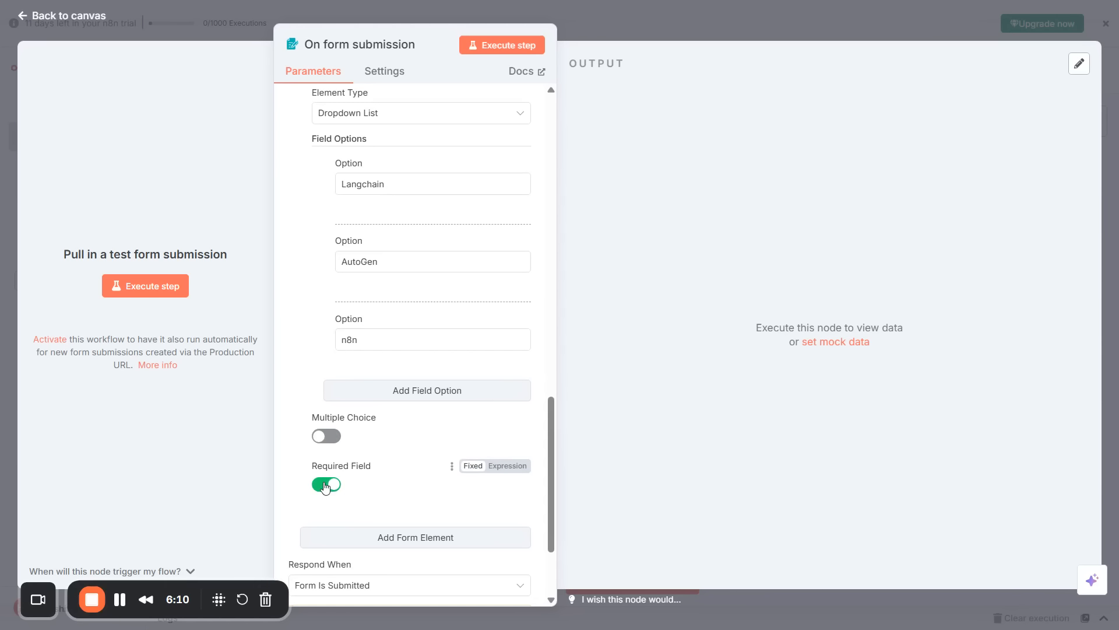
{"action": "left_click", "coordinate": [325, 486]}
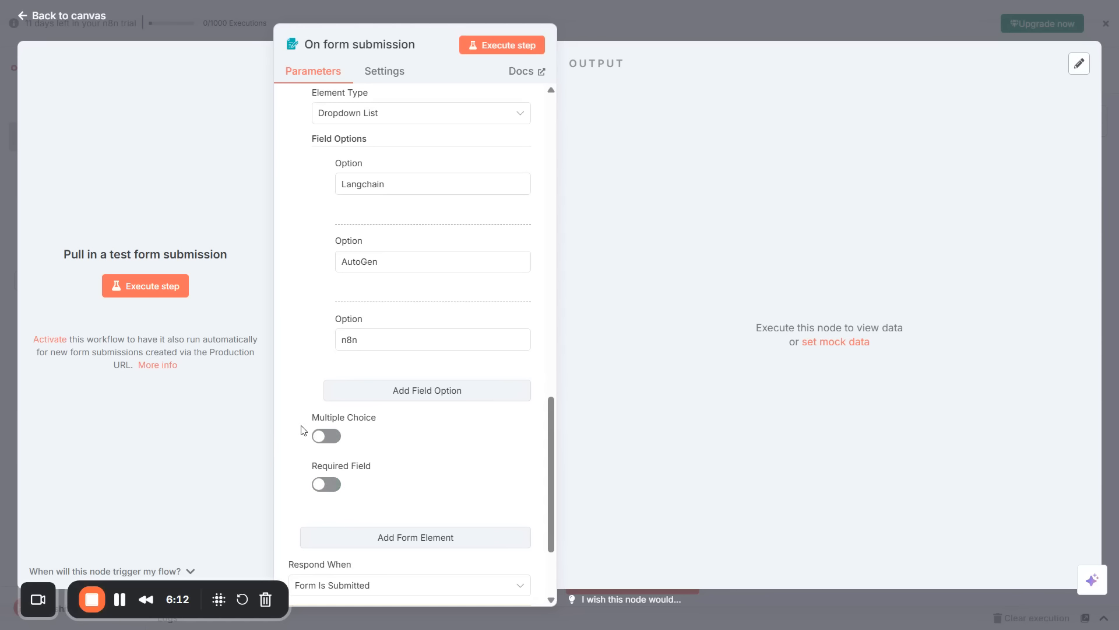
{"action": "scroll", "coordinate": [303, 431], "scroll_direction": "up", "scroll_amount": 6}
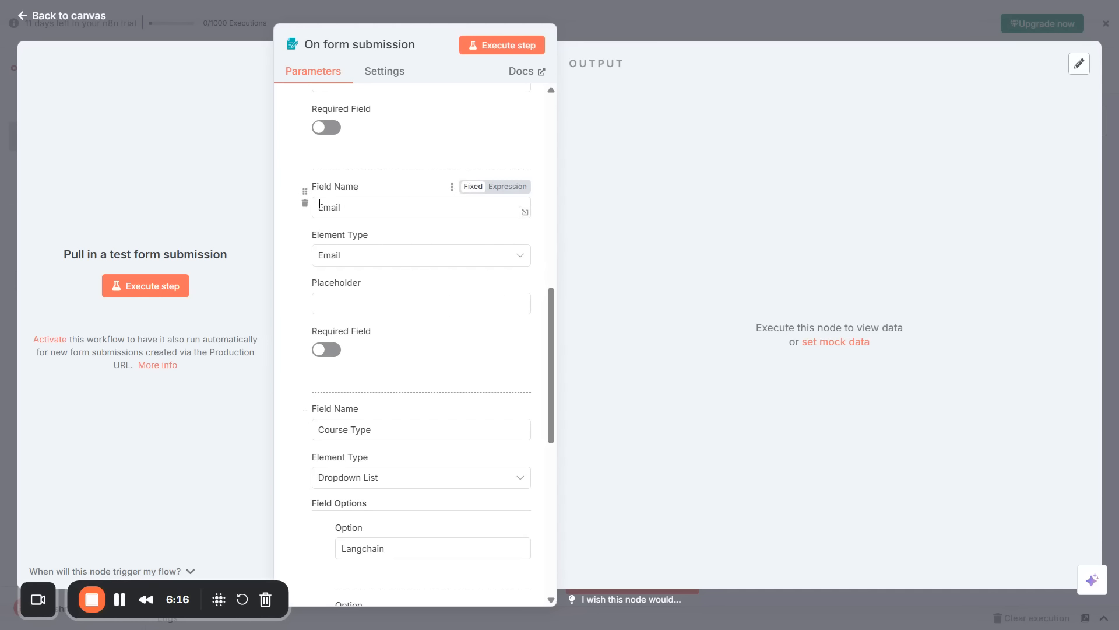
{"action": "left_click", "coordinate": [335, 351]}
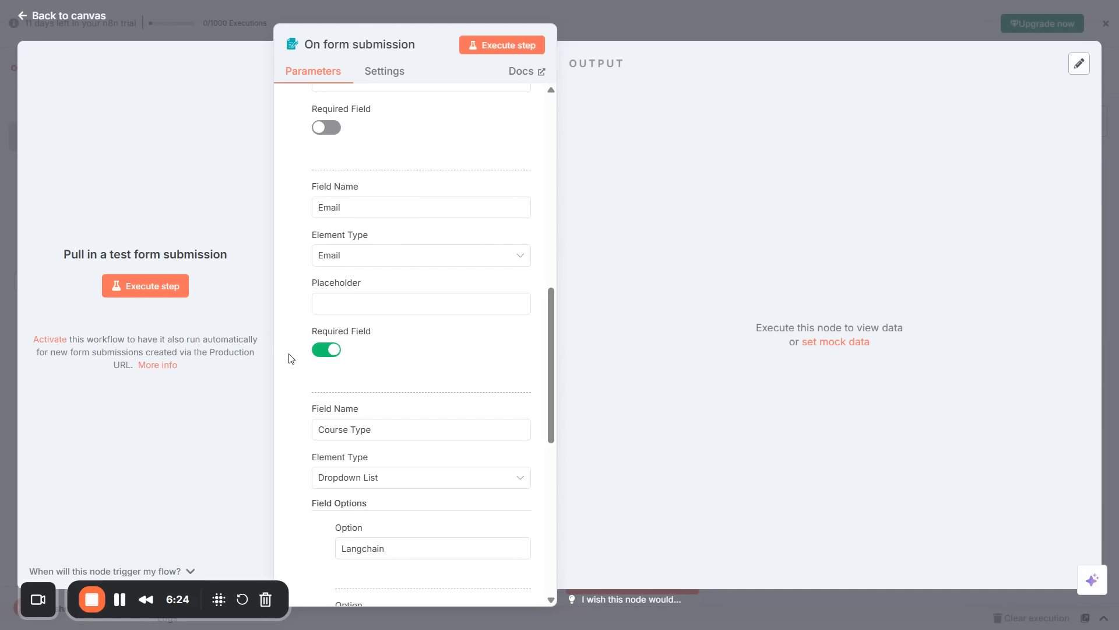
Execute the form trigger step to open the test form.
{"action": "scroll", "coordinate": [291, 358], "scroll_direction": "down", "scroll_amount": 5}
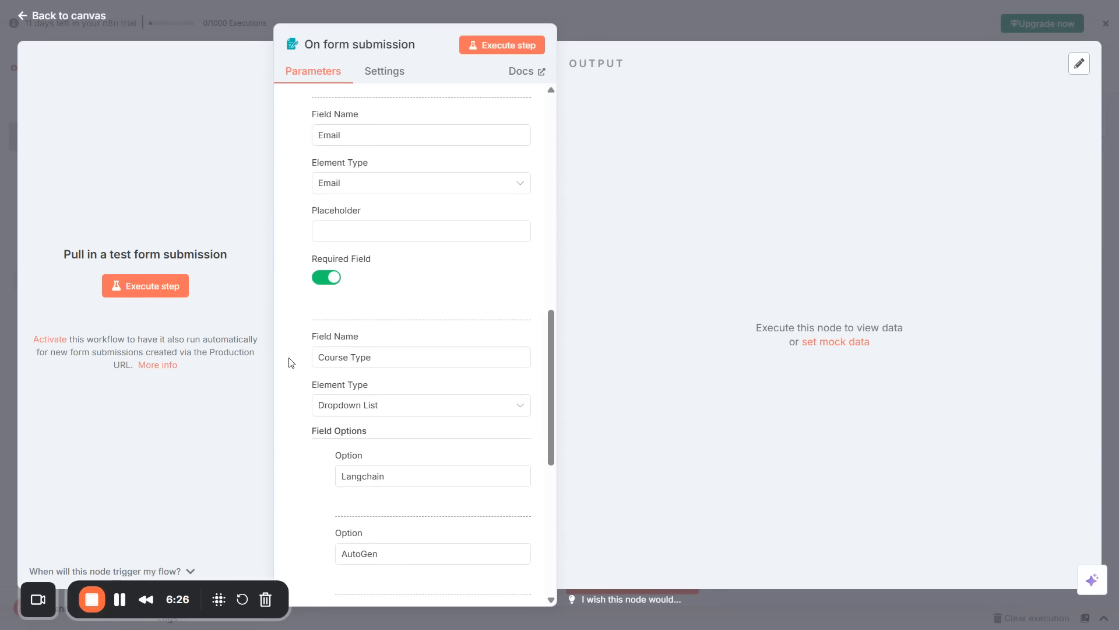
{"action": "scroll", "coordinate": [292, 364], "scroll_direction": "down", "scroll_amount": 7}
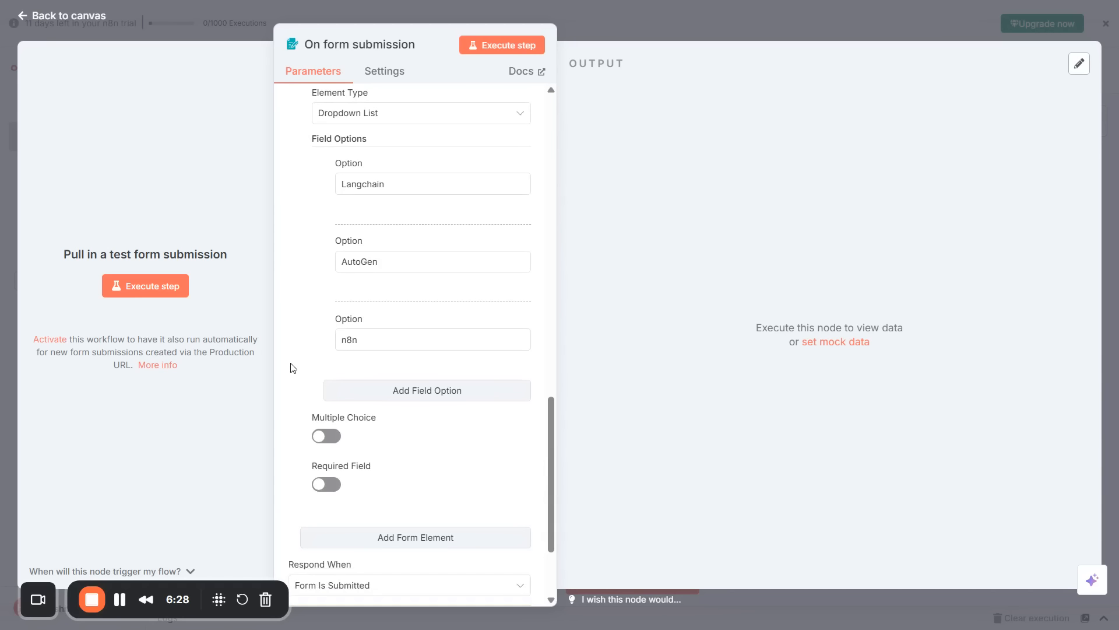
{"action": "scroll", "coordinate": [293, 368], "scroll_direction": "down", "scroll_amount": 4}
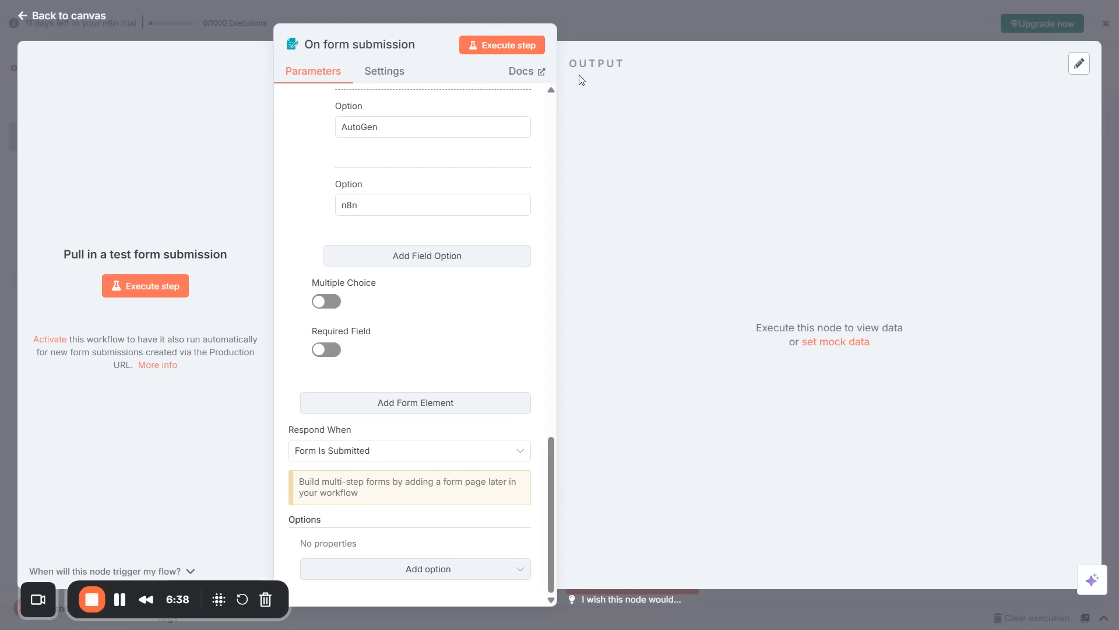
{"action": "left_click", "coordinate": [498, 47]}
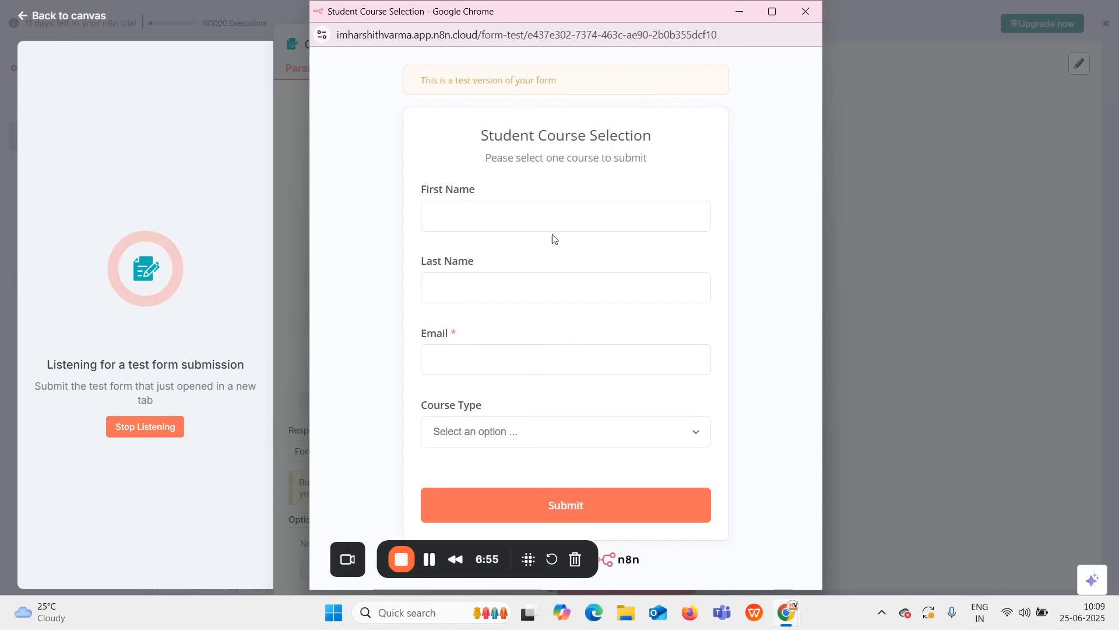
Enter the student's first and last name and e-mail address, and choose Course Type n8n.
{"action": "left_click", "coordinate": [471, 210]}
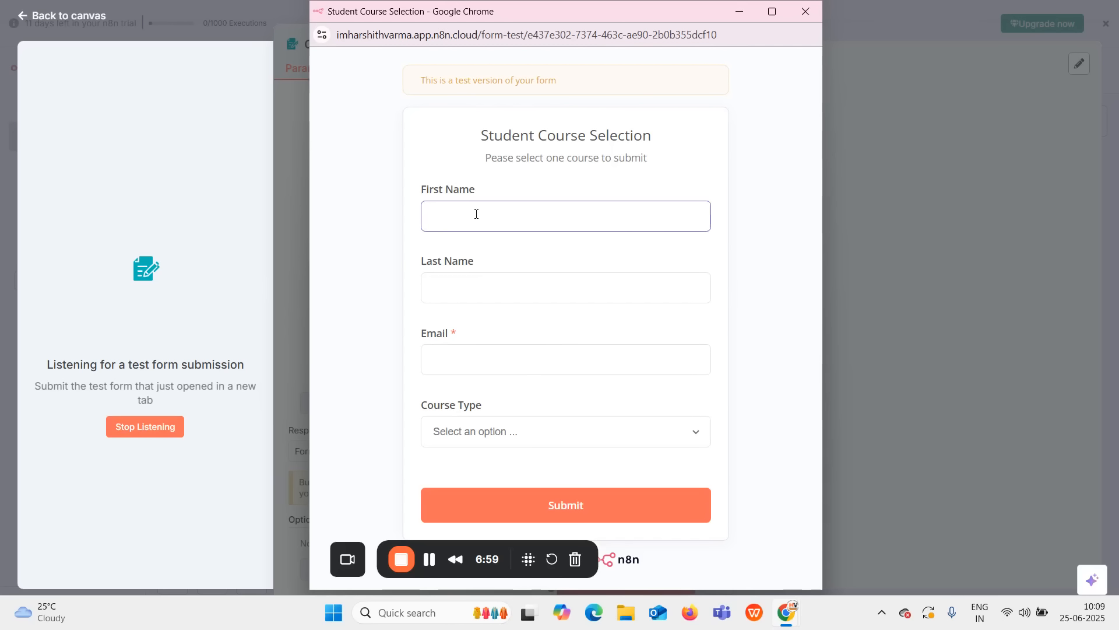
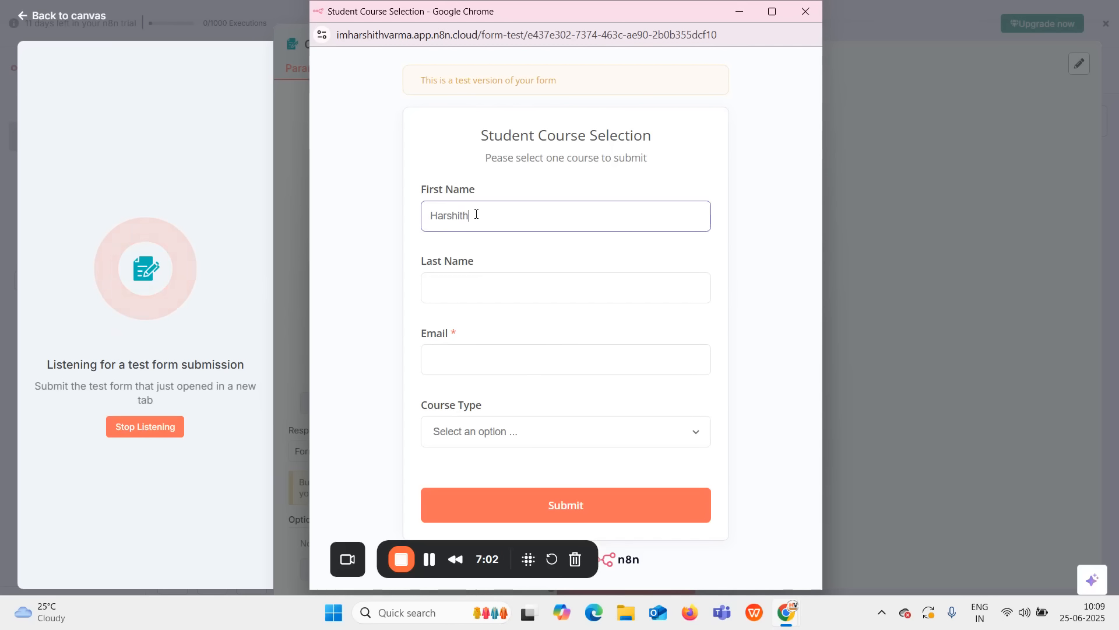
{"action": "left_click", "coordinate": [486, 290]}
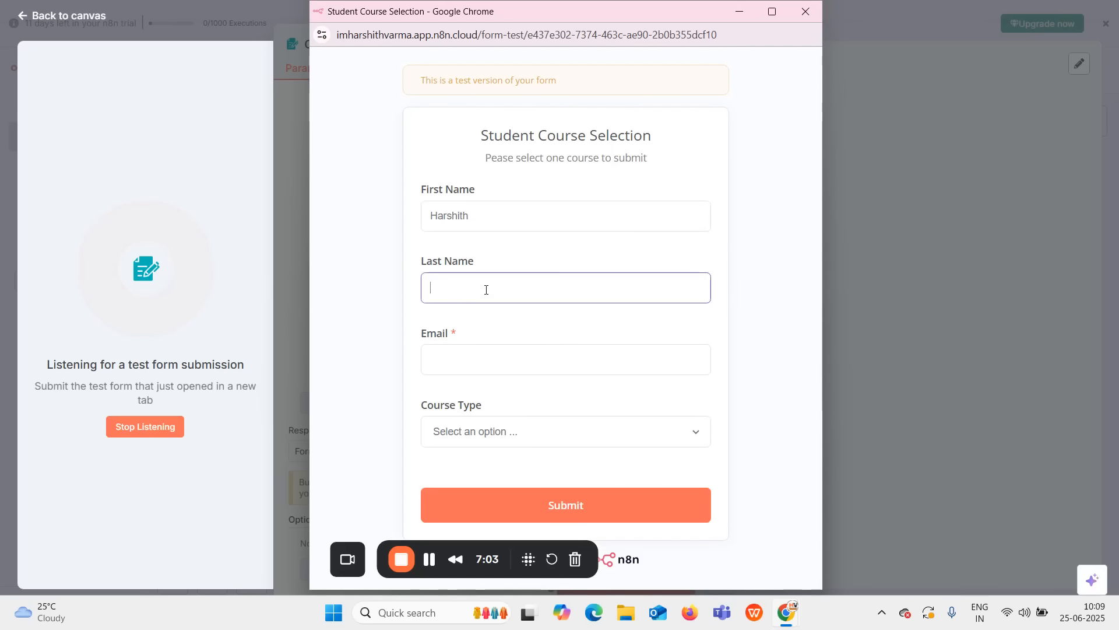
{"action": "left_click", "coordinate": [488, 355]}
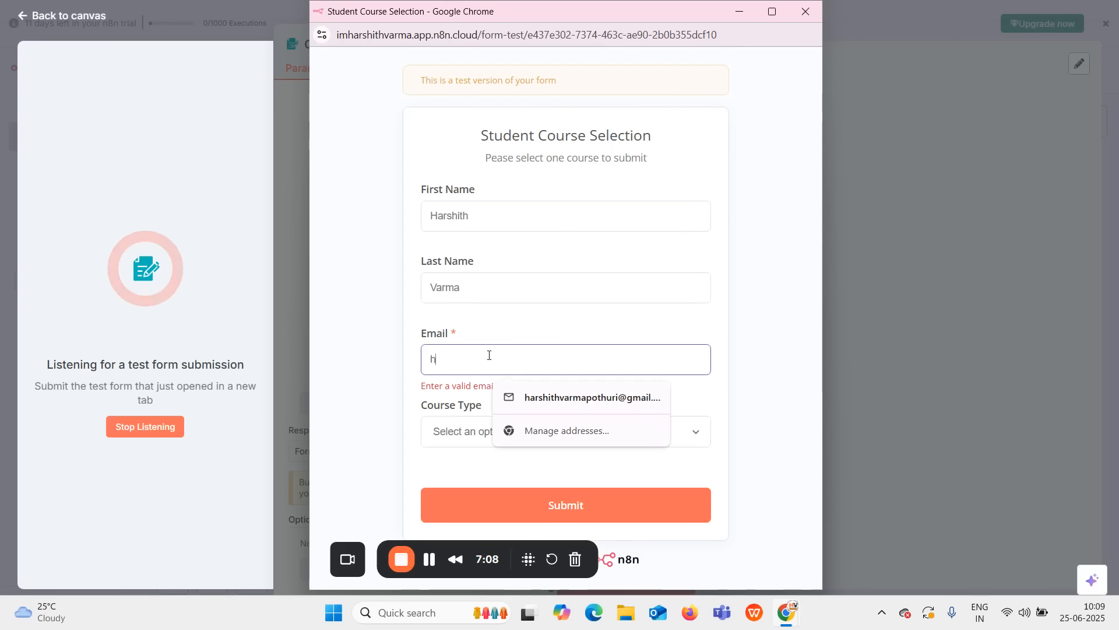
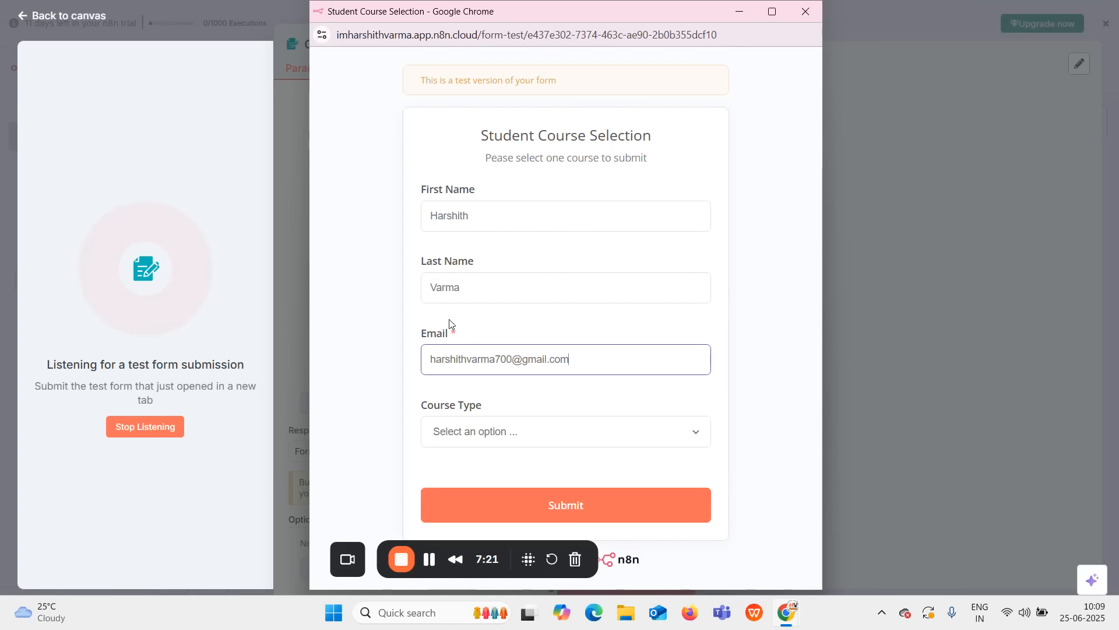
{"action": "left_click", "coordinate": [452, 337]}
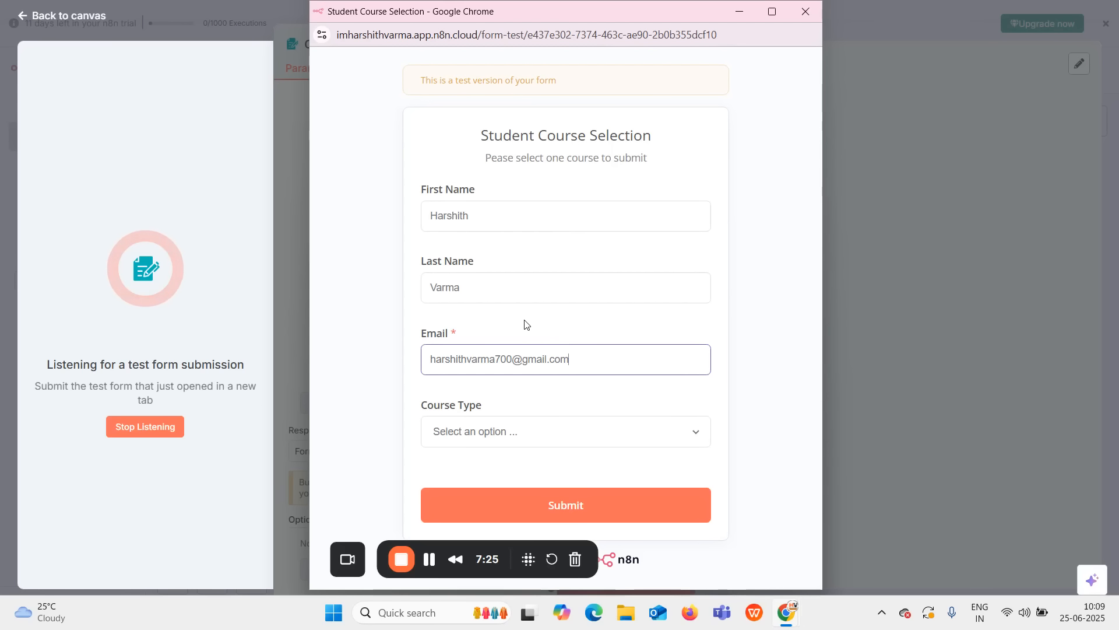
{"action": "key", "text": "BackSpace"}
{"action": "key", "text": "BackSpace"}
{"action": "key", "text": "BackSpace"}
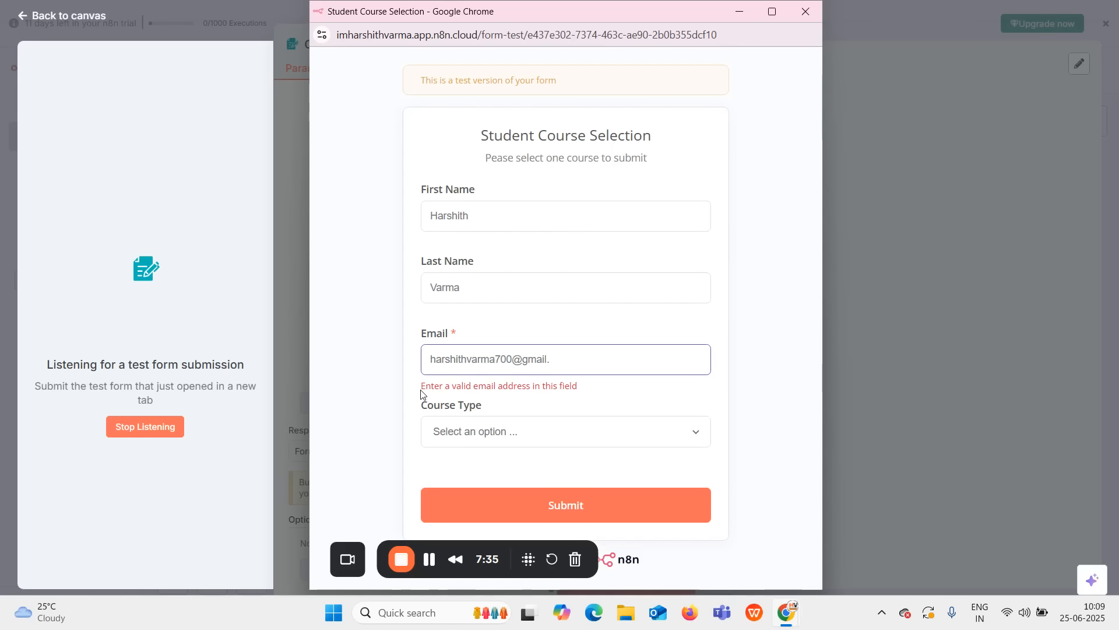
{"action": "type", "text": "om"}
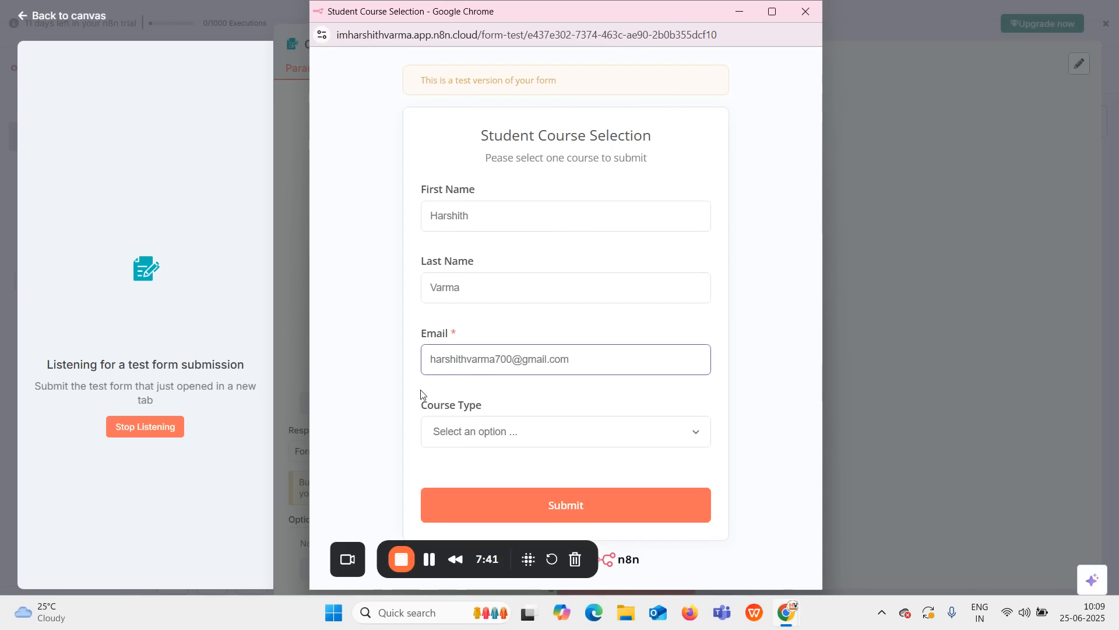
{"action": "left_click", "coordinate": [528, 425]}
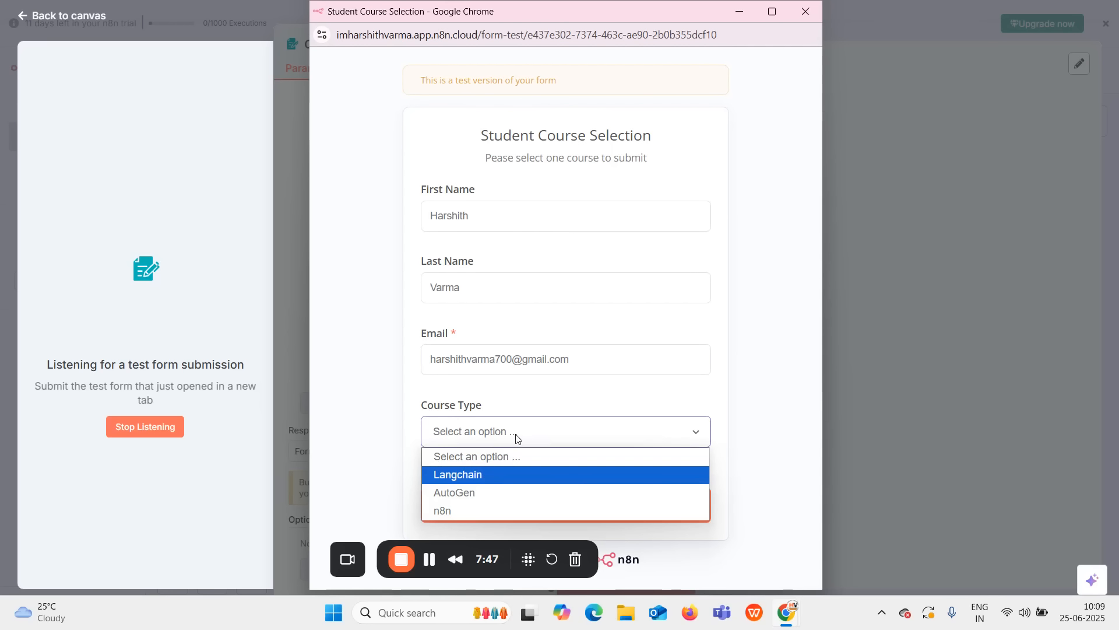
{"action": "left_click", "coordinate": [501, 510]}
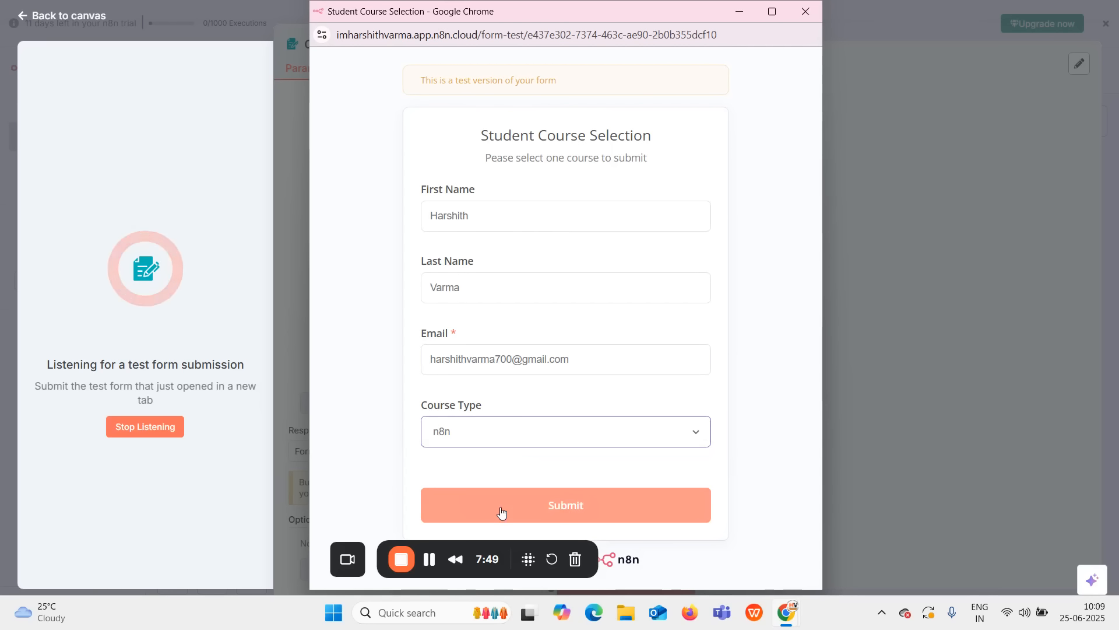
Submit the test form, check the 1-item output, and return to the canvas.
{"action": "left_click", "coordinate": [509, 506]}
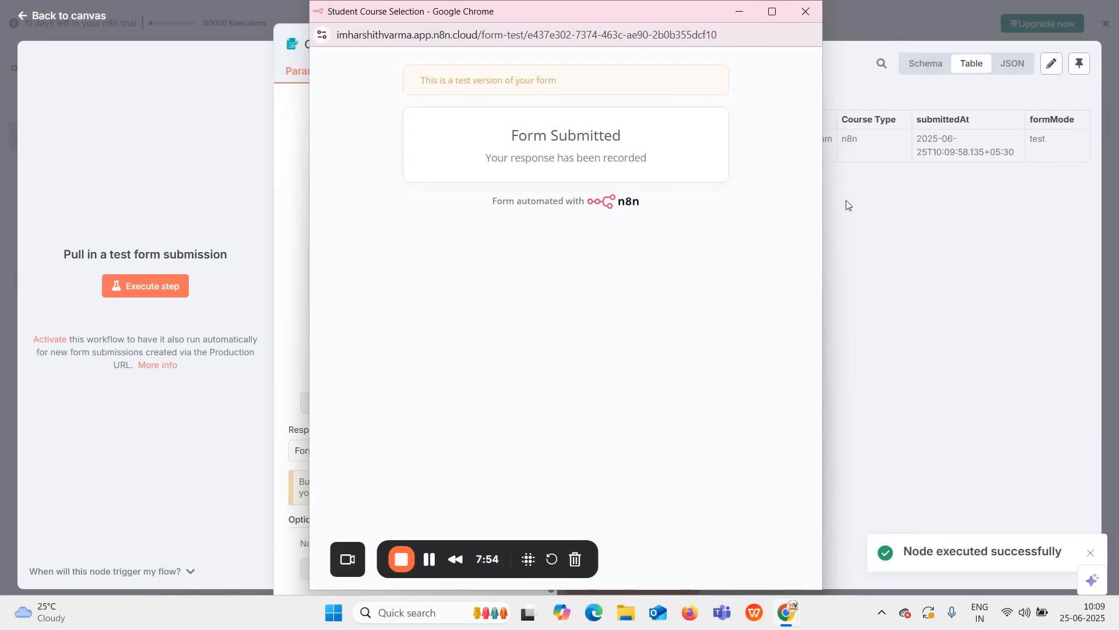
{"action": "left_click", "coordinate": [848, 206]}
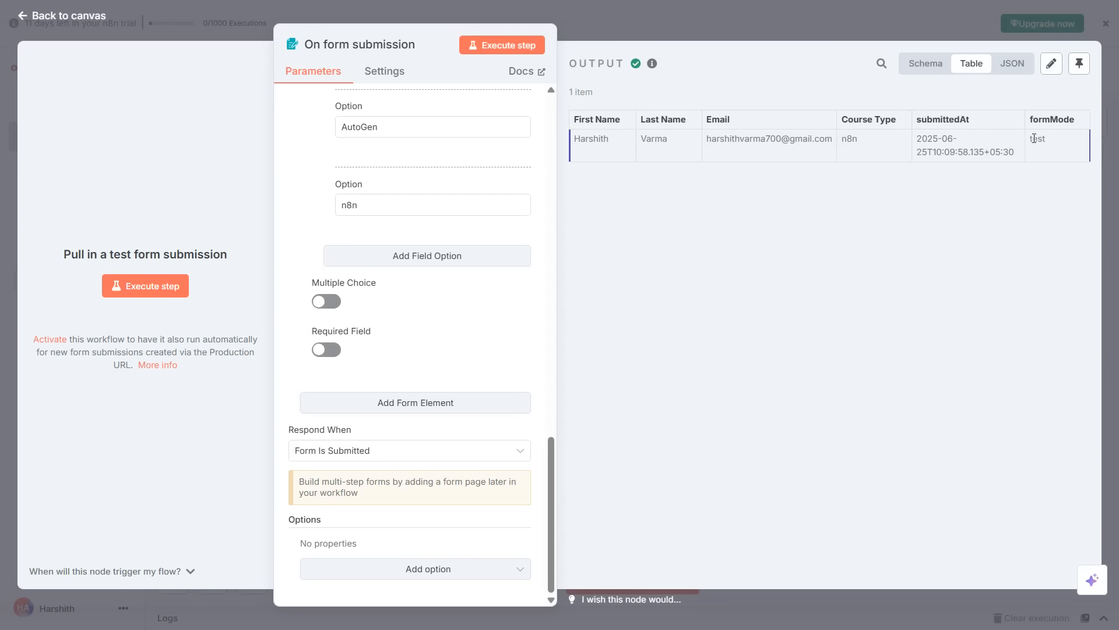
{"action": "left_click", "coordinate": [748, 26]}
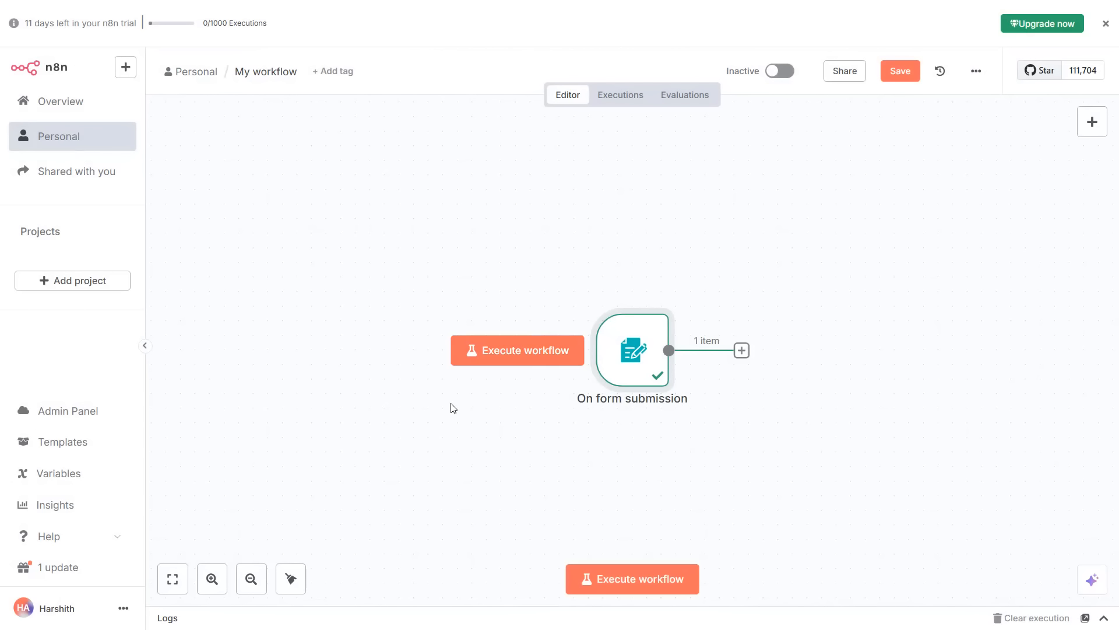
{"action": "left_click_drag", "start_coordinate": [620, 362], "coordinate": [489, 347]}
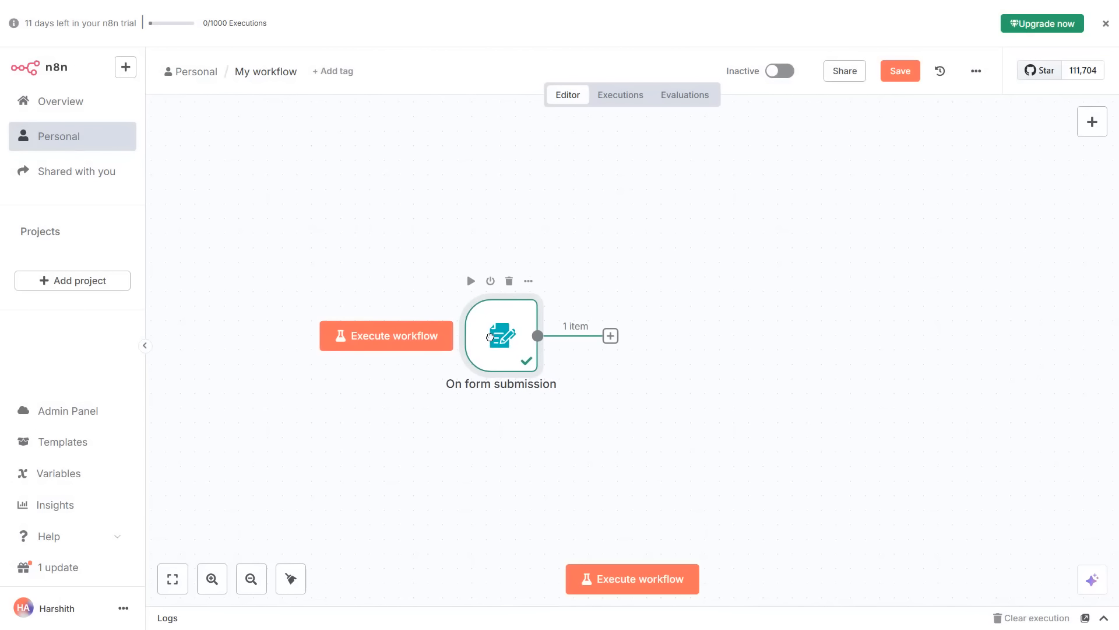
{"action": "key", "text": "F11"}
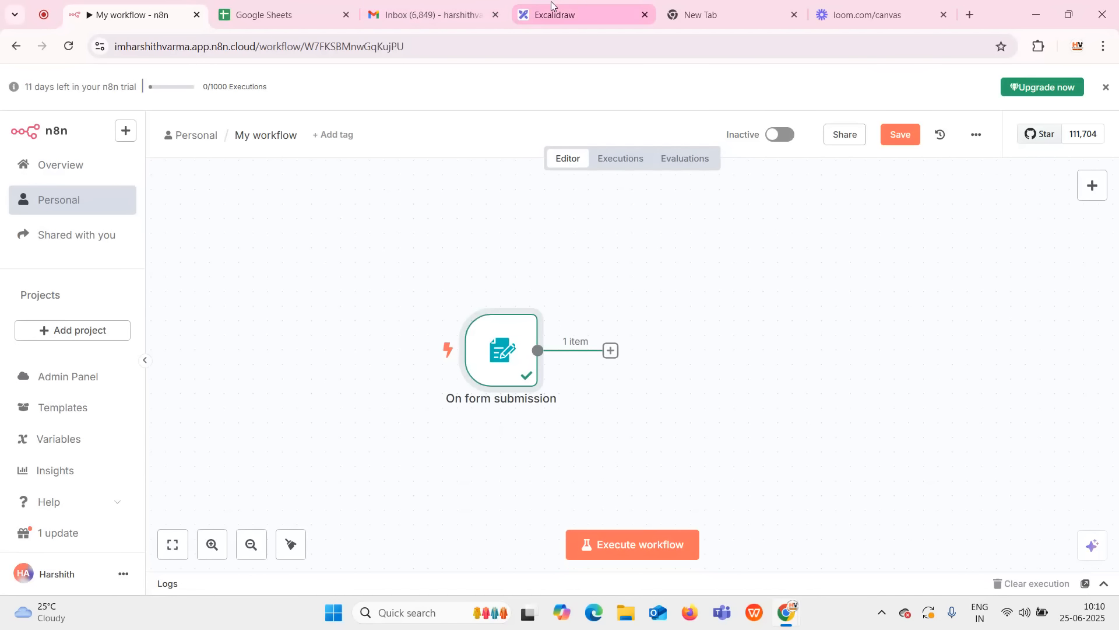
Review the Excalidraw form-to-sheet-to-email flowchart, then switch to the Google Sheets home page.
{"action": "left_click", "coordinate": [524, 12]}
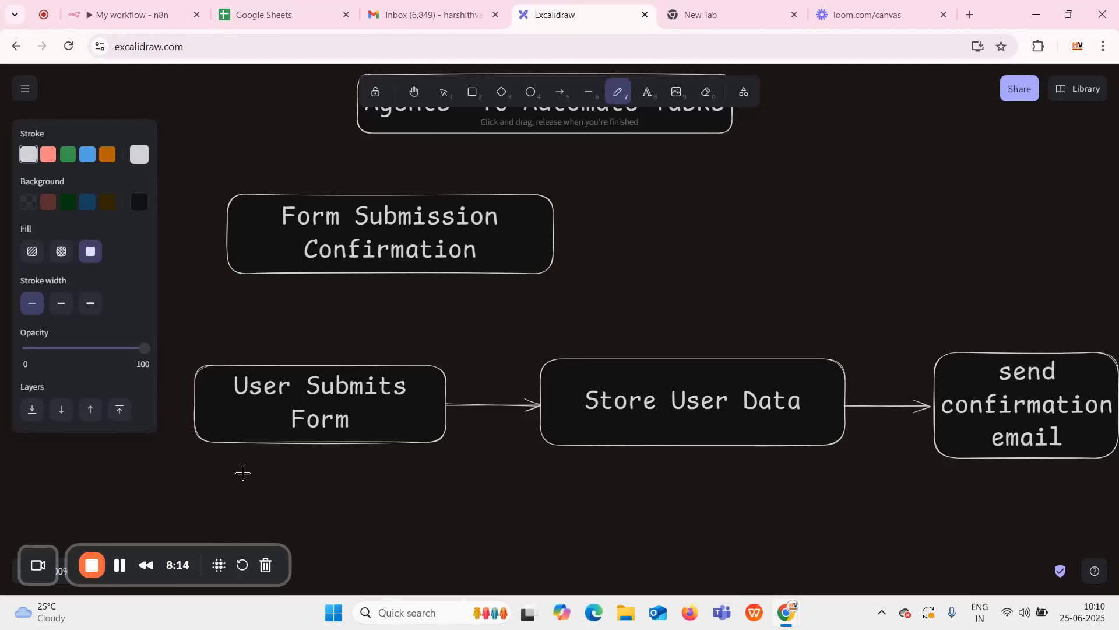
{"action": "key", "text": "F11"}
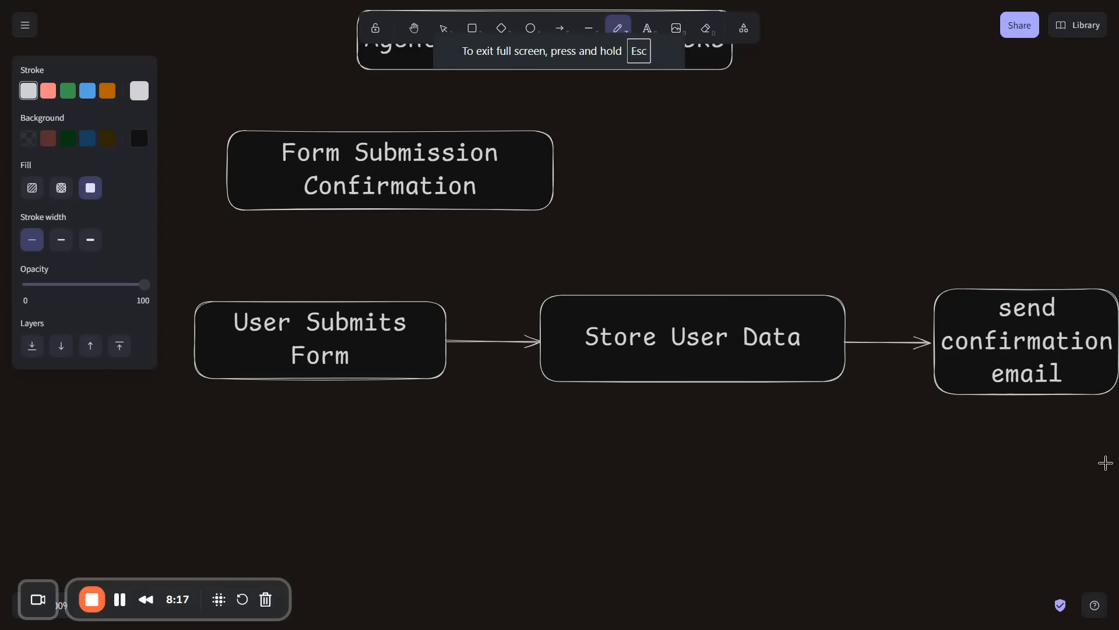
{"action": "key", "text": "F11"}
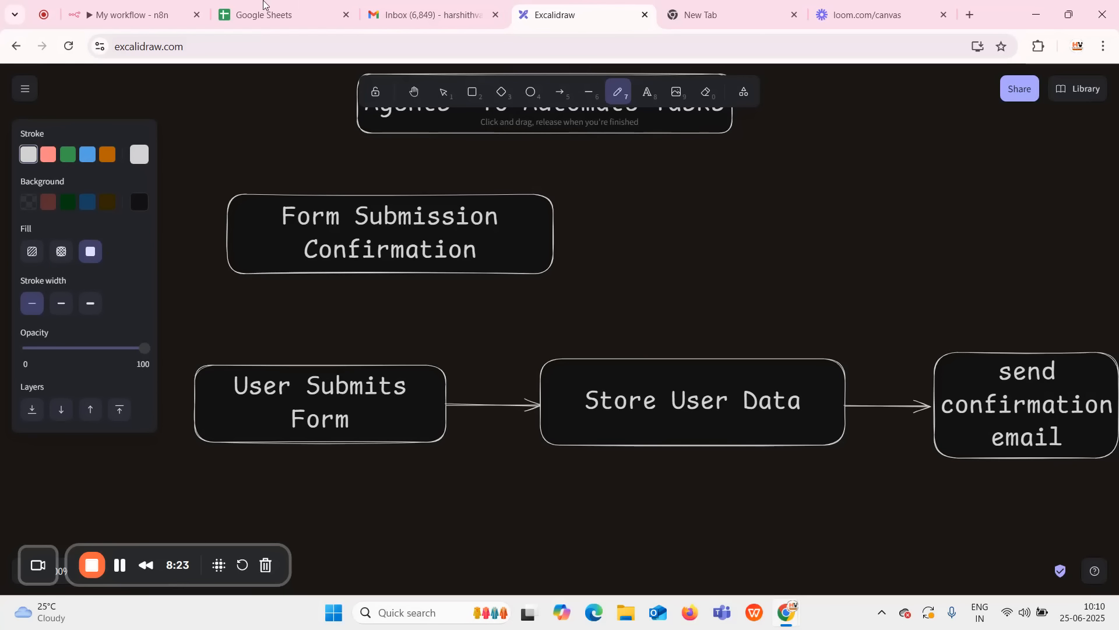
{"action": "mouse_move", "coordinate": [265, 13]}
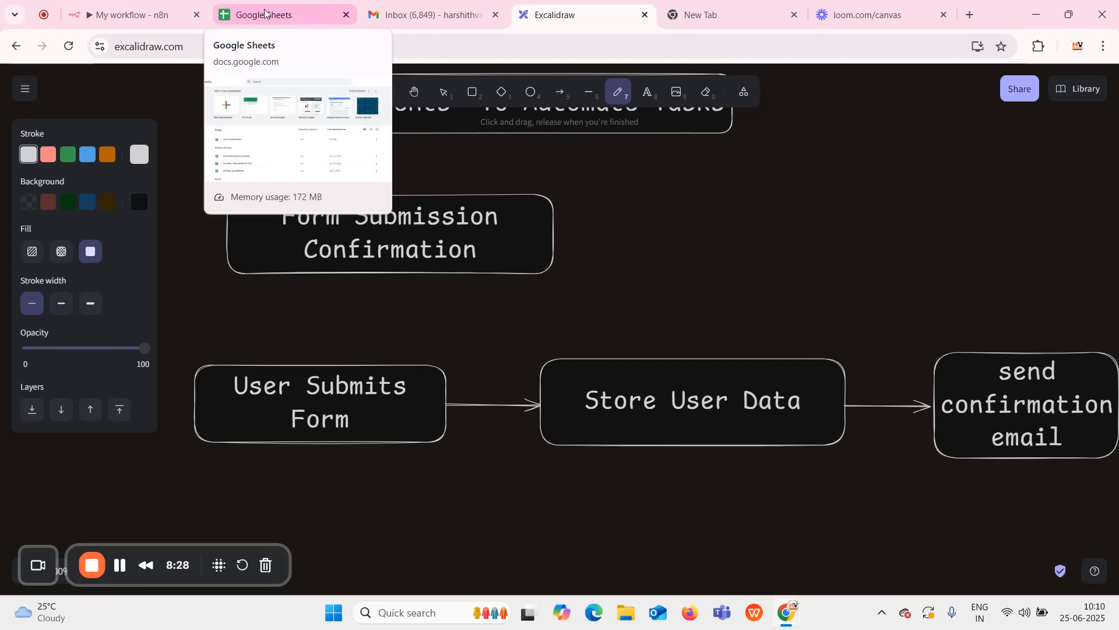
{"action": "left_click", "coordinate": [265, 13]}
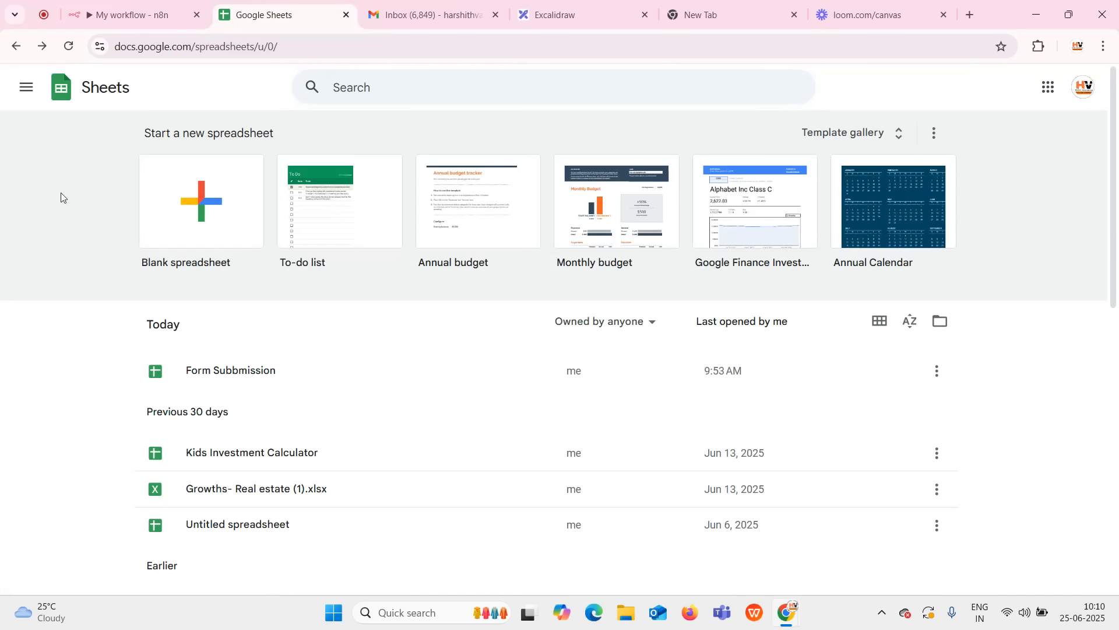
Create a blank spreadsheet and rename it from Untitled to 'N8N Form Subbmission'.
{"action": "left_click", "coordinate": [184, 199]}
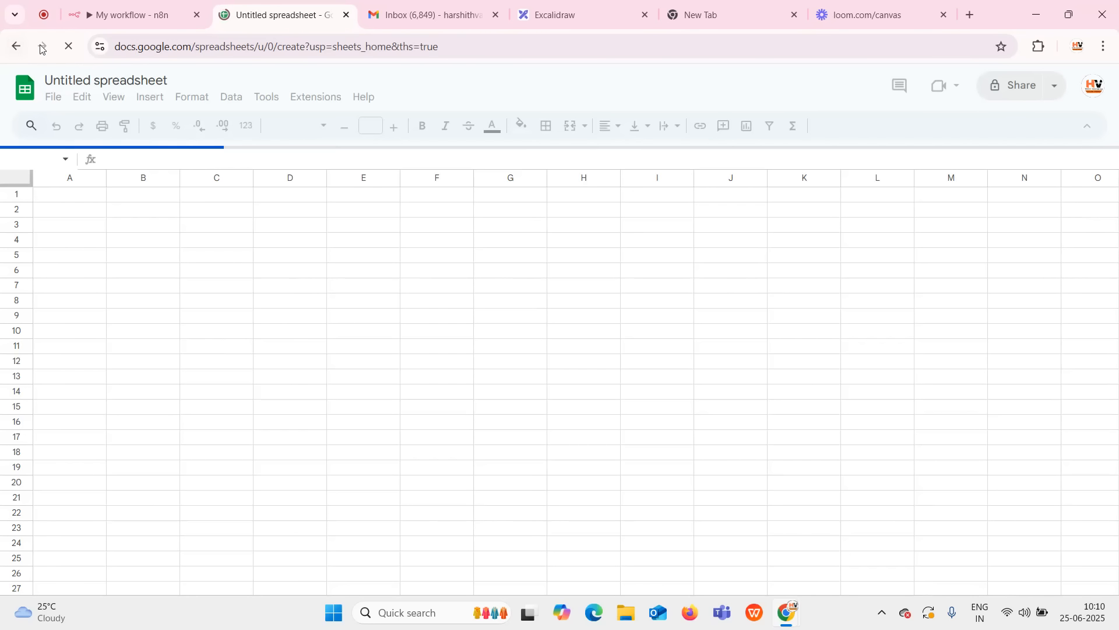
{"action": "left_click", "coordinate": [134, 86]}
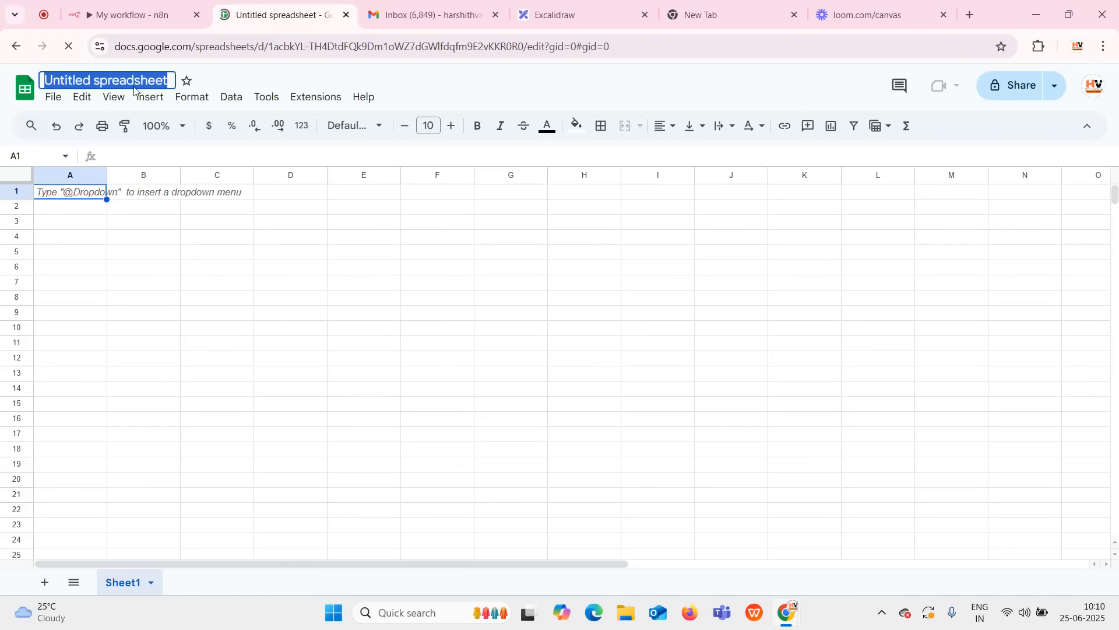
{"action": "key", "text": "Escape"}
{"action": "type", "text": "N8N"}
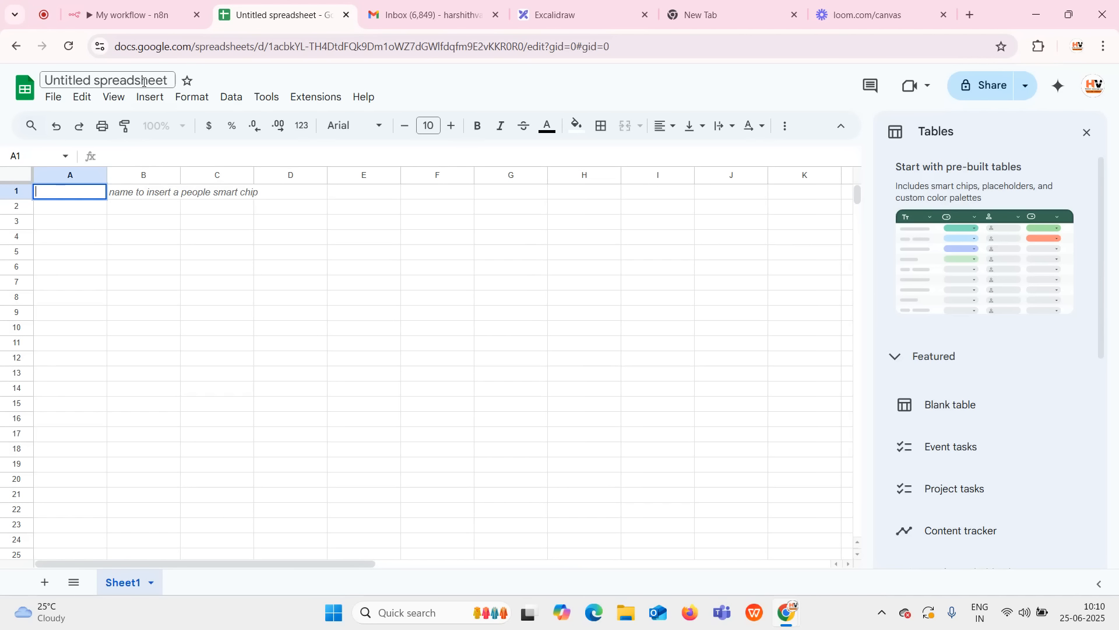
{"action": "left_click", "coordinate": [144, 81]}
{"action": "type", "text": "N8"}
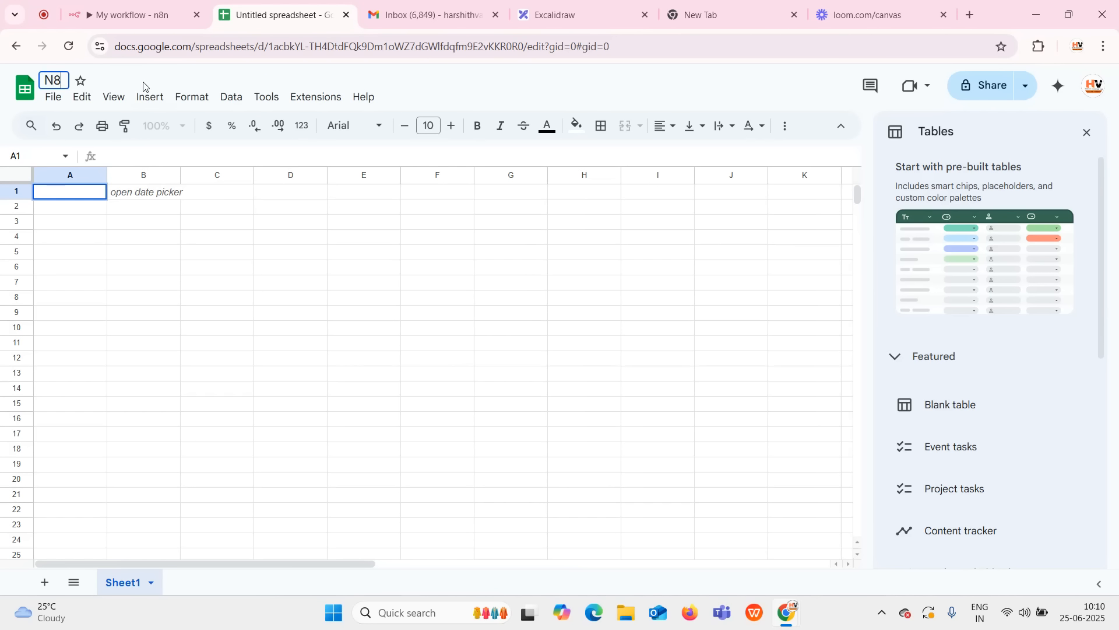
{"action": "type", "text": "N Form Su"}
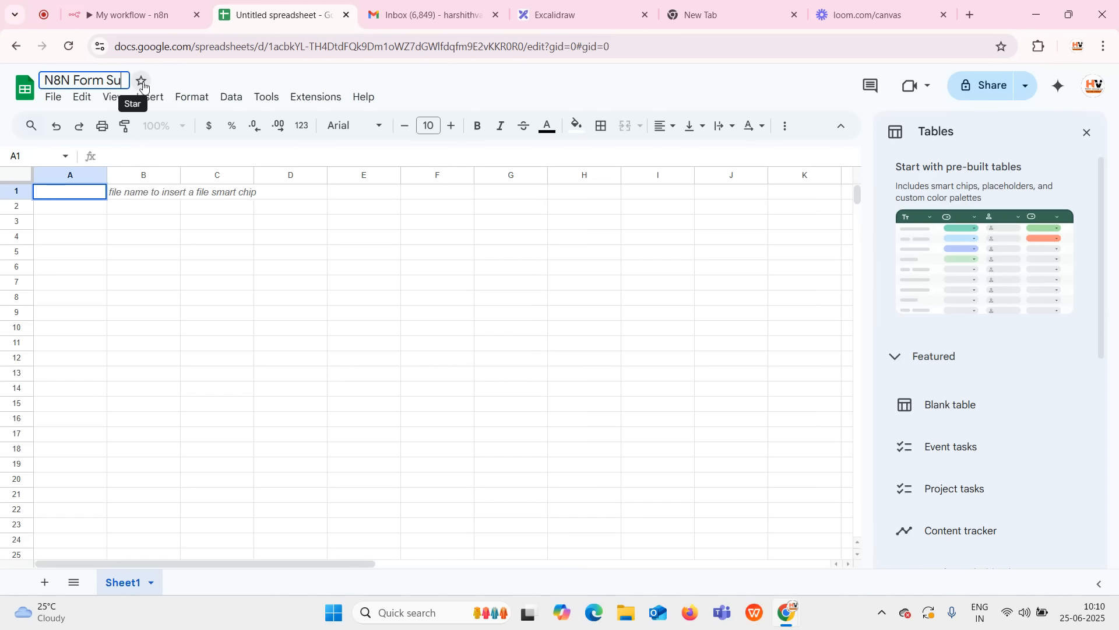
{"action": "type", "text": "bbmission"}
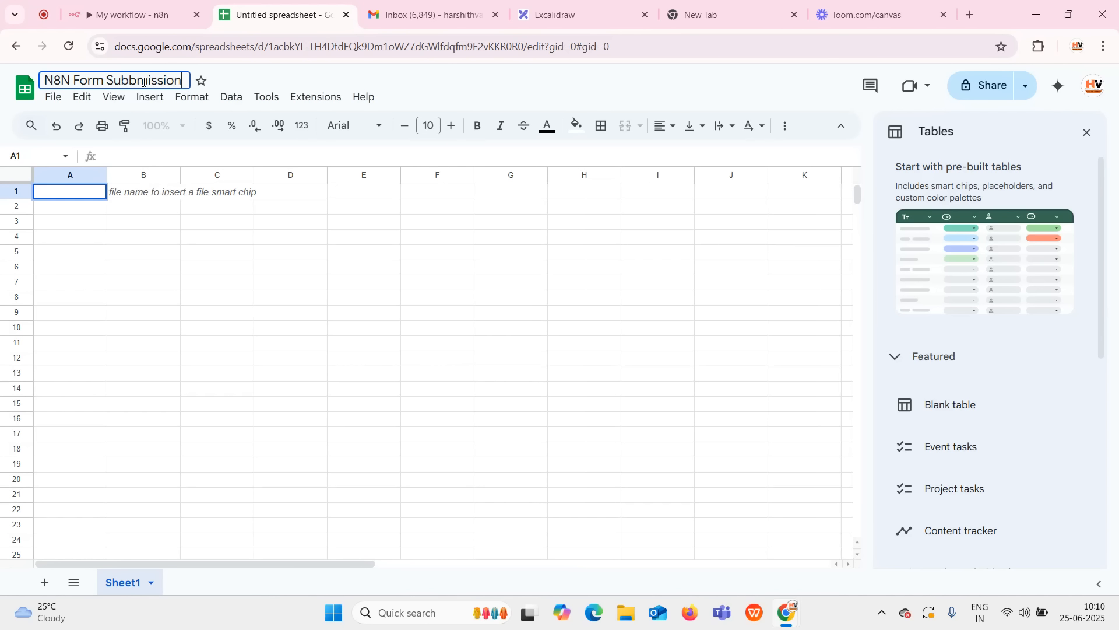
{"action": "key", "text": "Return"}
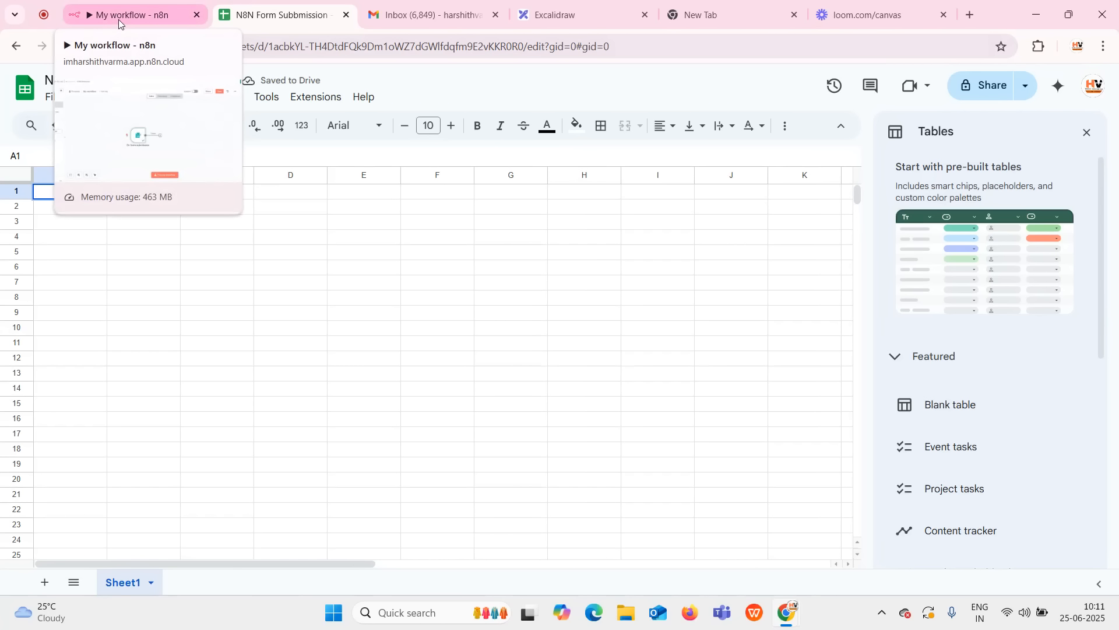
Move the form trigger node up and left, and glance at the N8N Form Subbmission spreadsheet.
{"action": "left_click", "coordinate": [160, 16]}
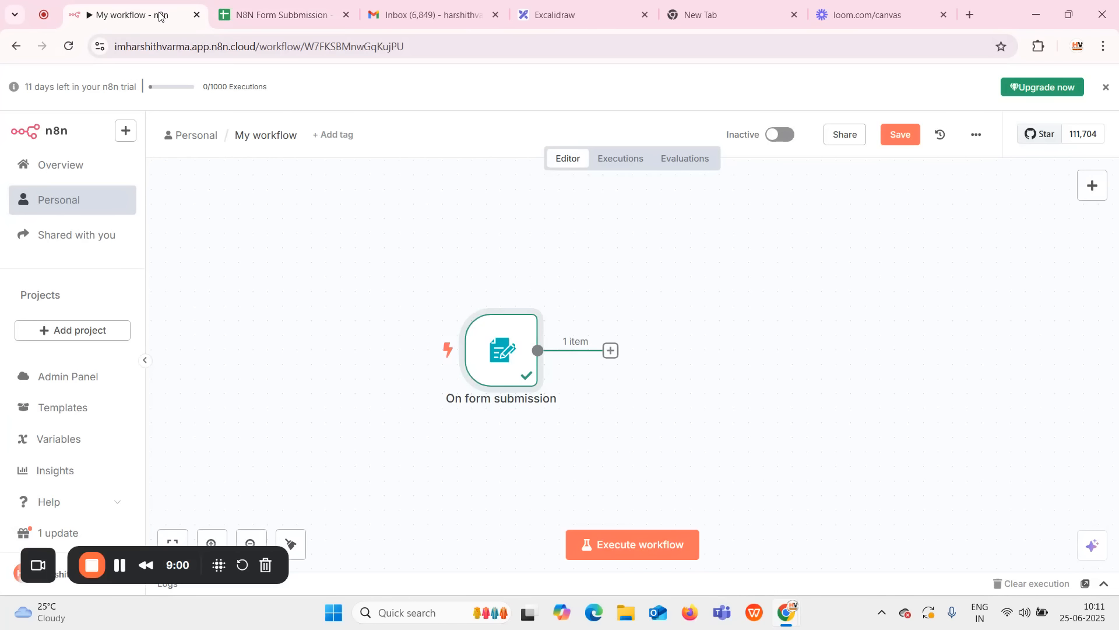
{"action": "left_click_drag", "start_coordinate": [510, 351], "coordinate": [407, 321]}
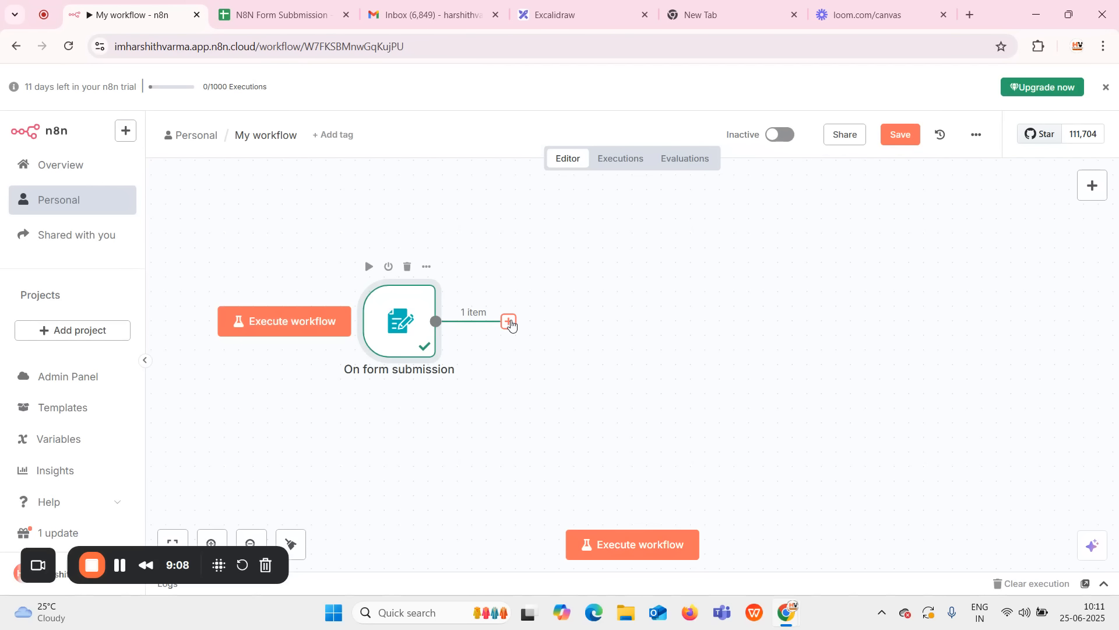
{"action": "left_click", "coordinate": [262, 18]}
{"action": "left_click", "coordinate": [119, 240]}
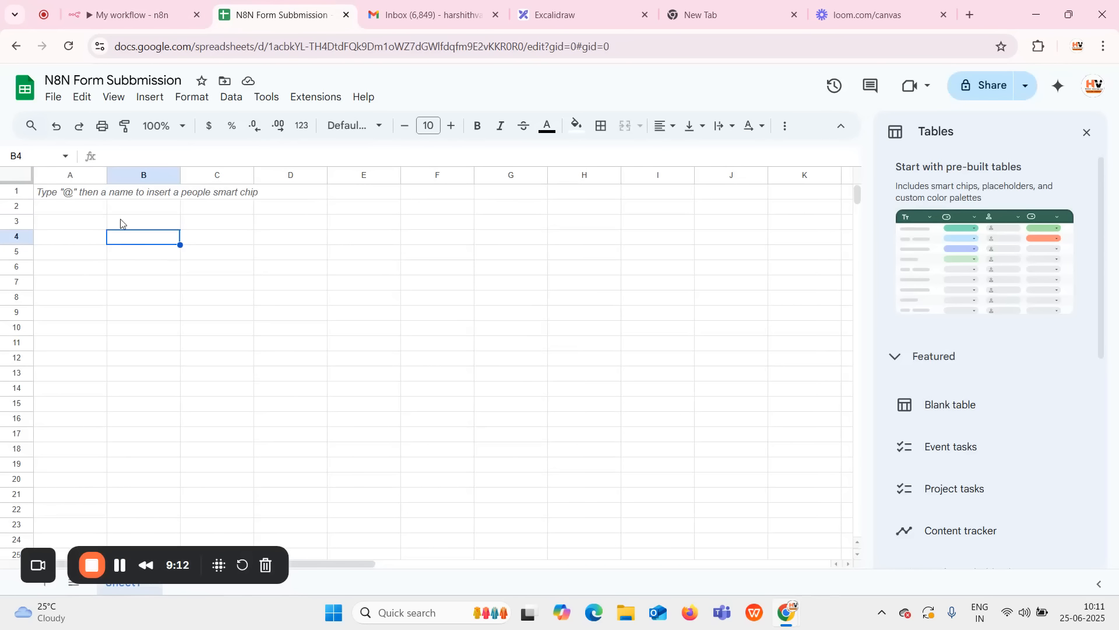
{"action": "left_click", "coordinate": [173, 23]}
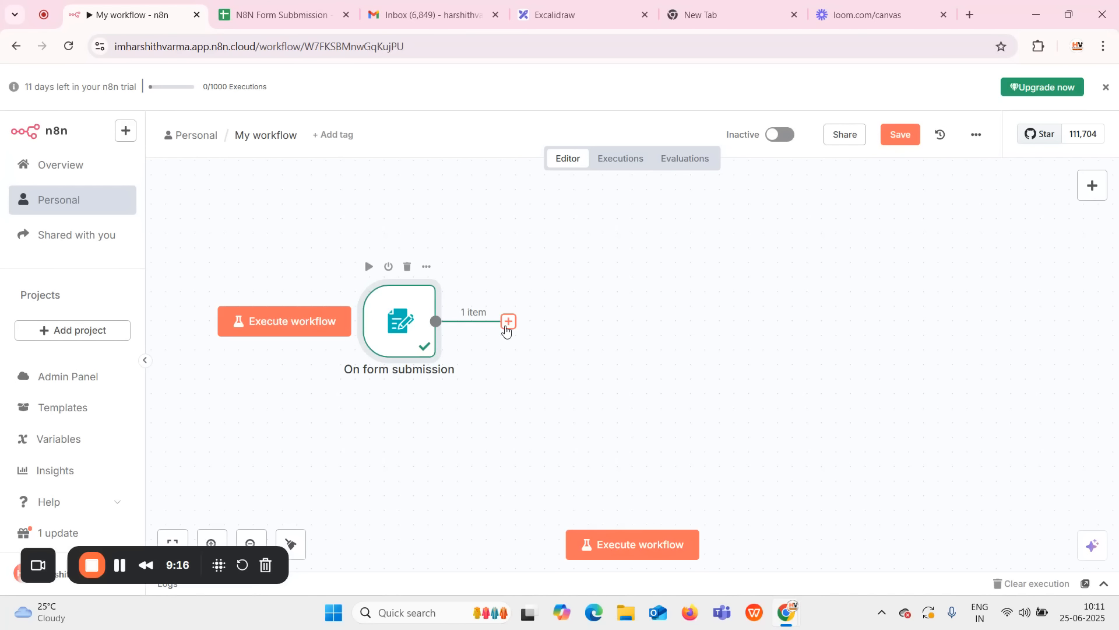
Search 'sheets' for the step after the form trigger and list the Google Sheets actions.
{"action": "left_click", "coordinate": [508, 322]}
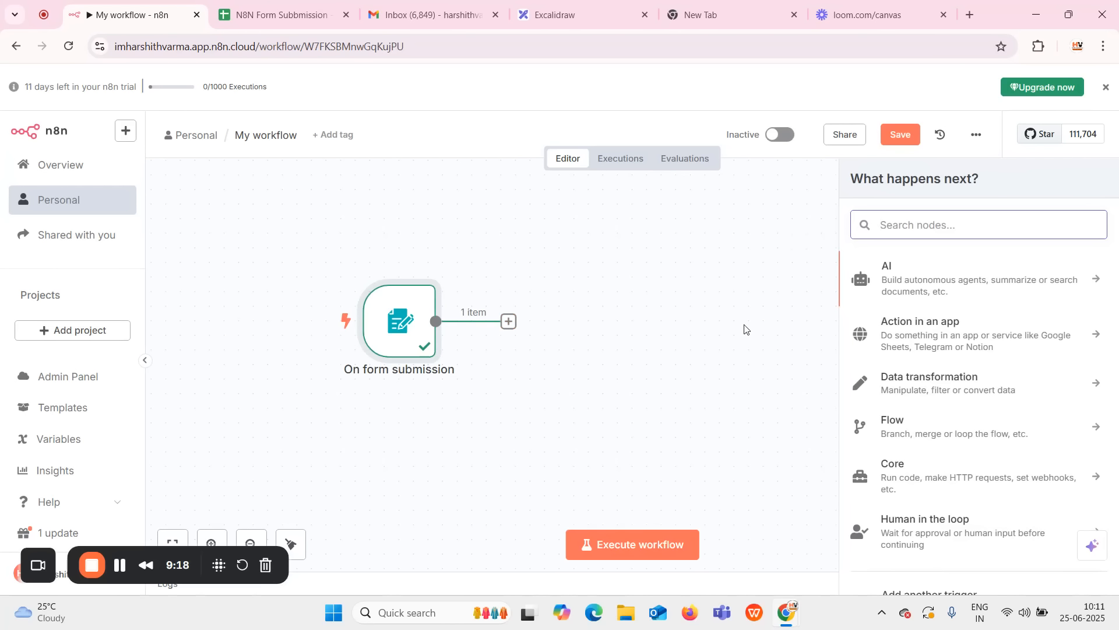
{"action": "type", "text": "sheets"}
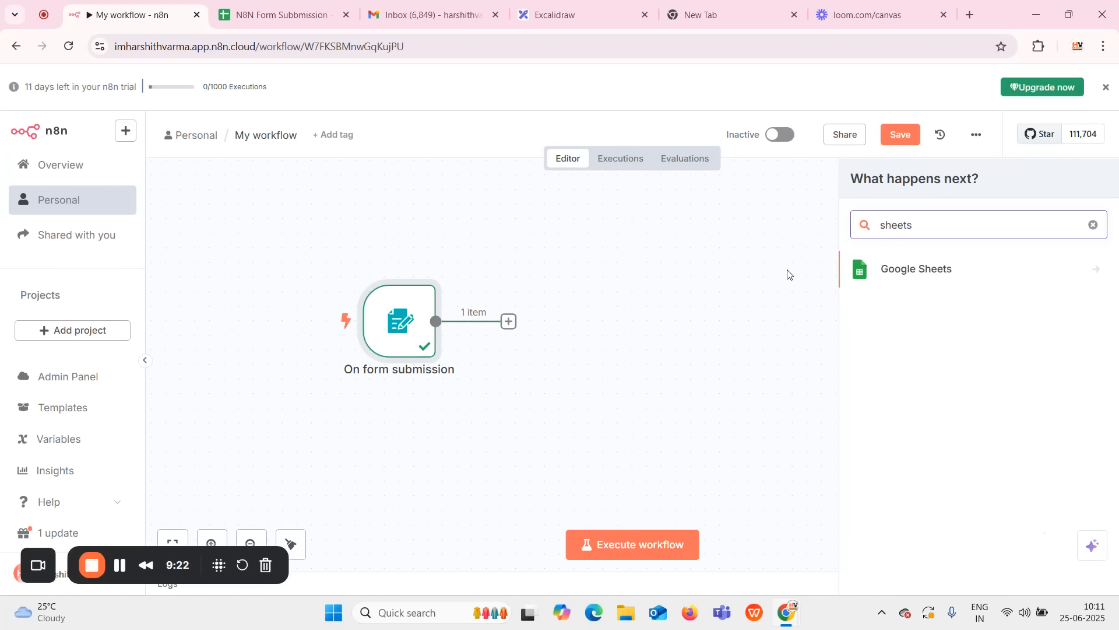
{"action": "left_click", "coordinate": [892, 274]}
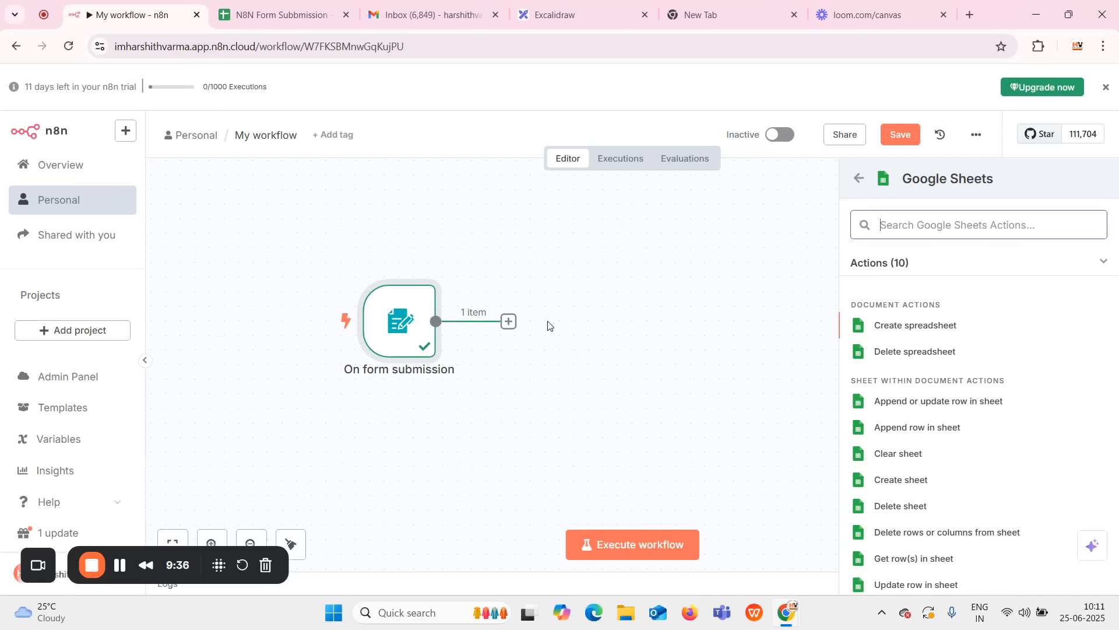
{"action": "left_click", "coordinate": [277, 13]}
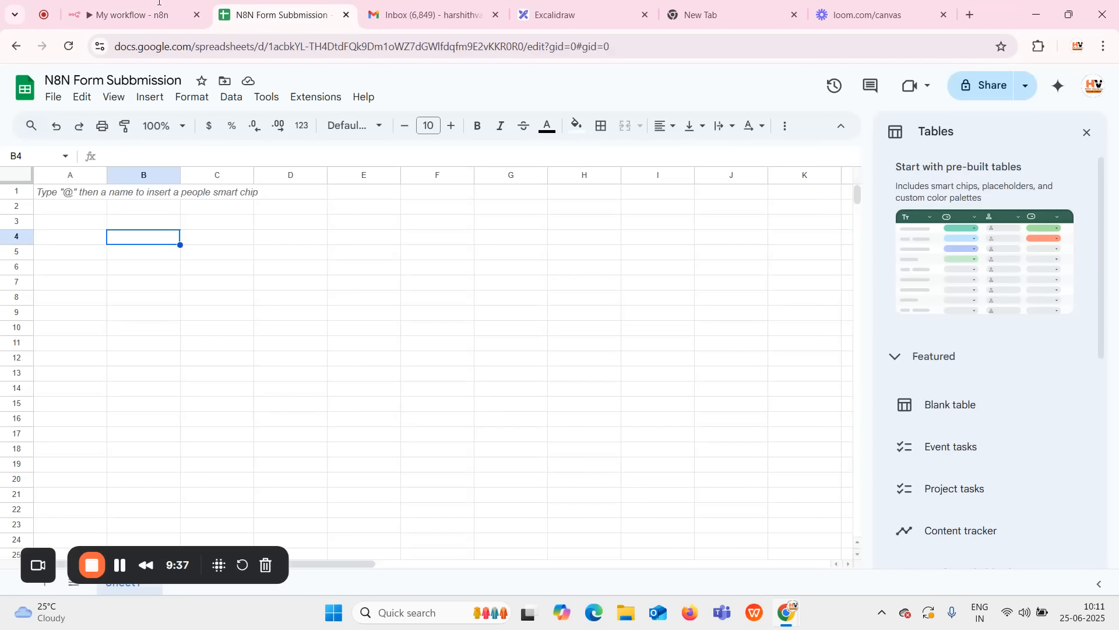
{"action": "left_click", "coordinate": [140, 10]}
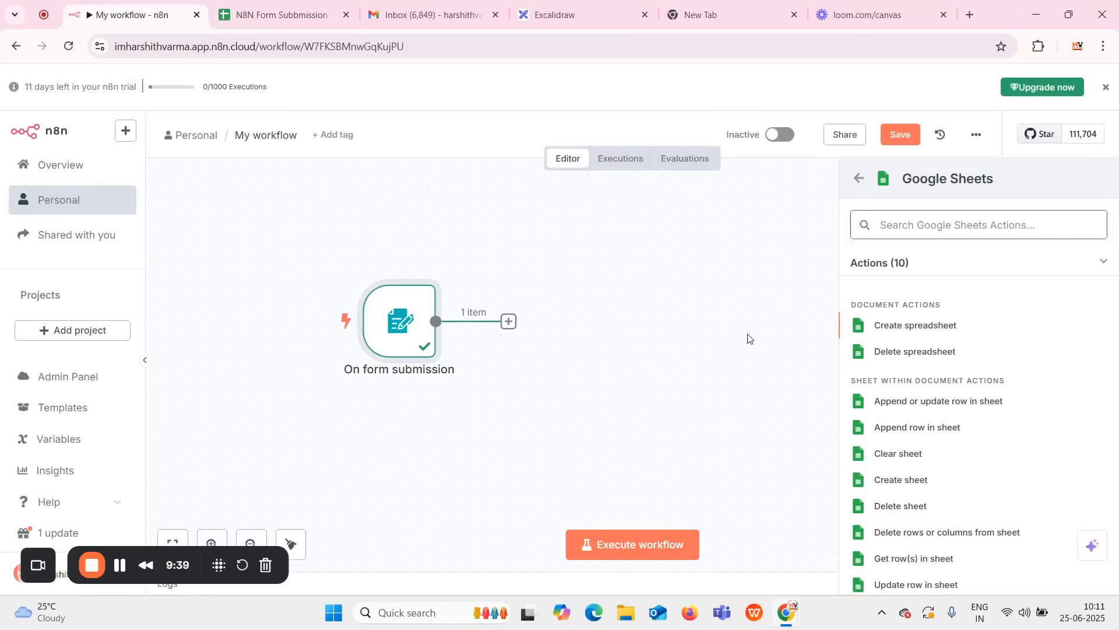
Add an 'Append row in sheet' node using the existing Google Sheets account credential.
{"action": "left_click", "coordinate": [909, 429]}
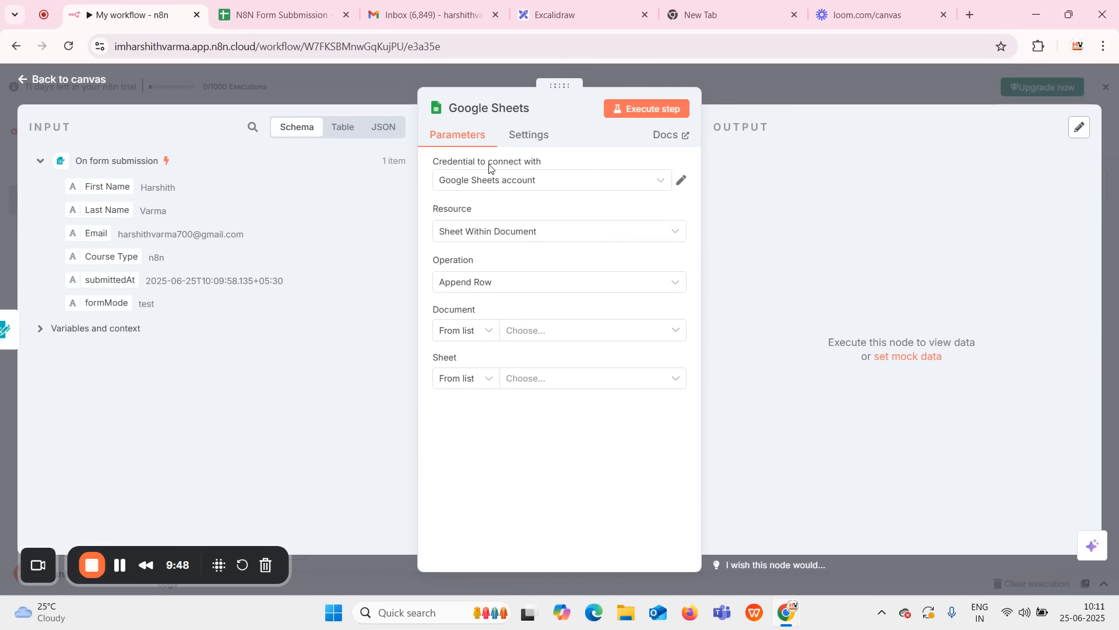
{"action": "left_click", "coordinate": [580, 182]}
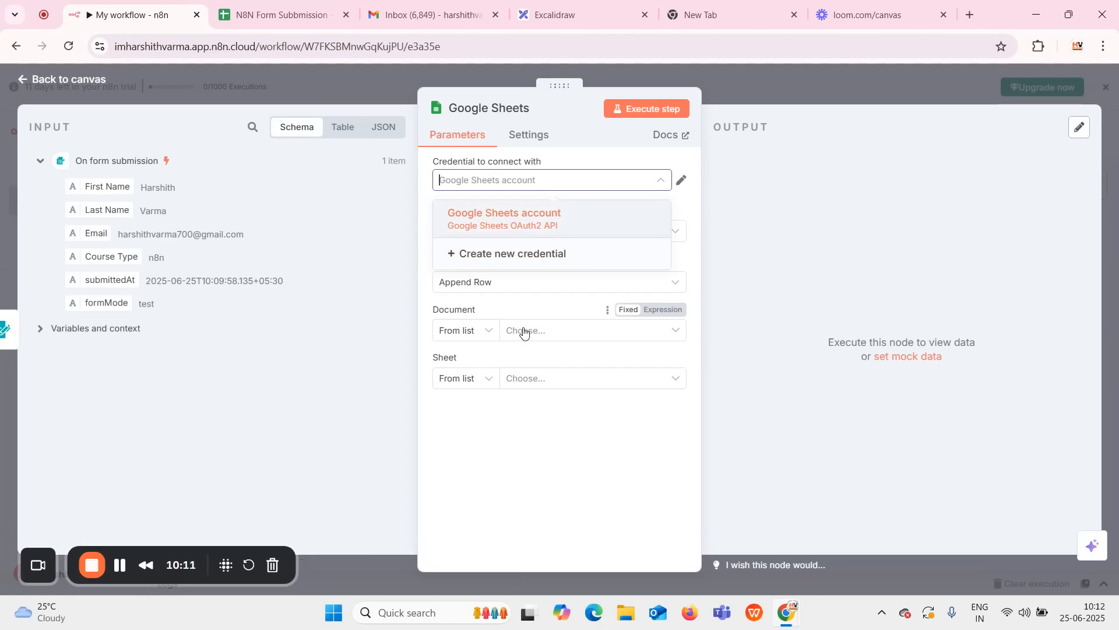
{"action": "left_click", "coordinate": [501, 260]}
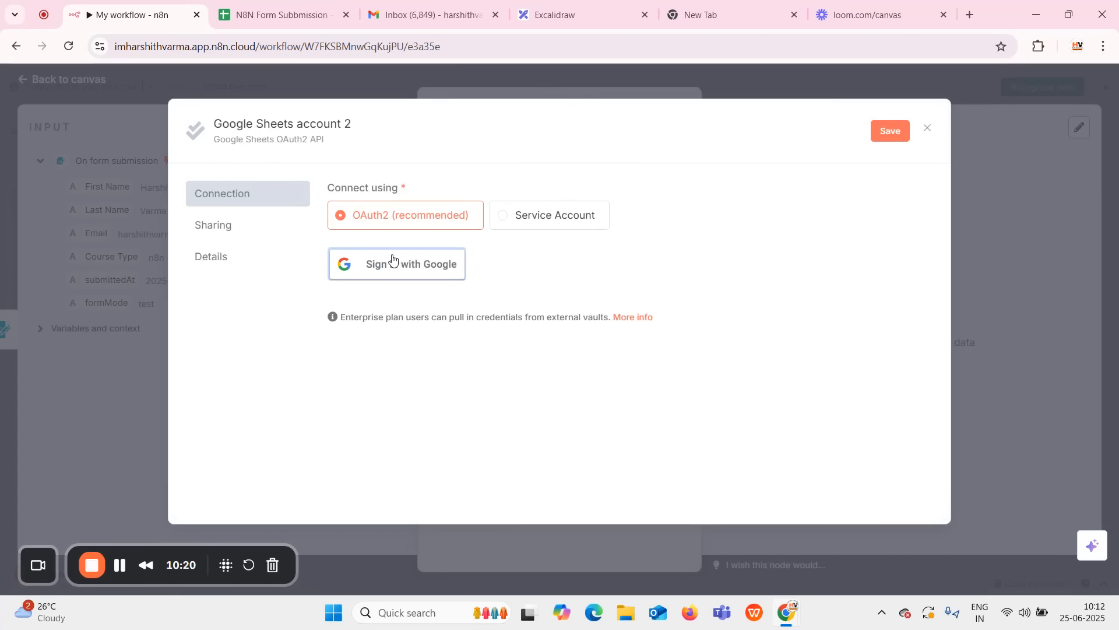
{"action": "left_click", "coordinate": [143, 416]}
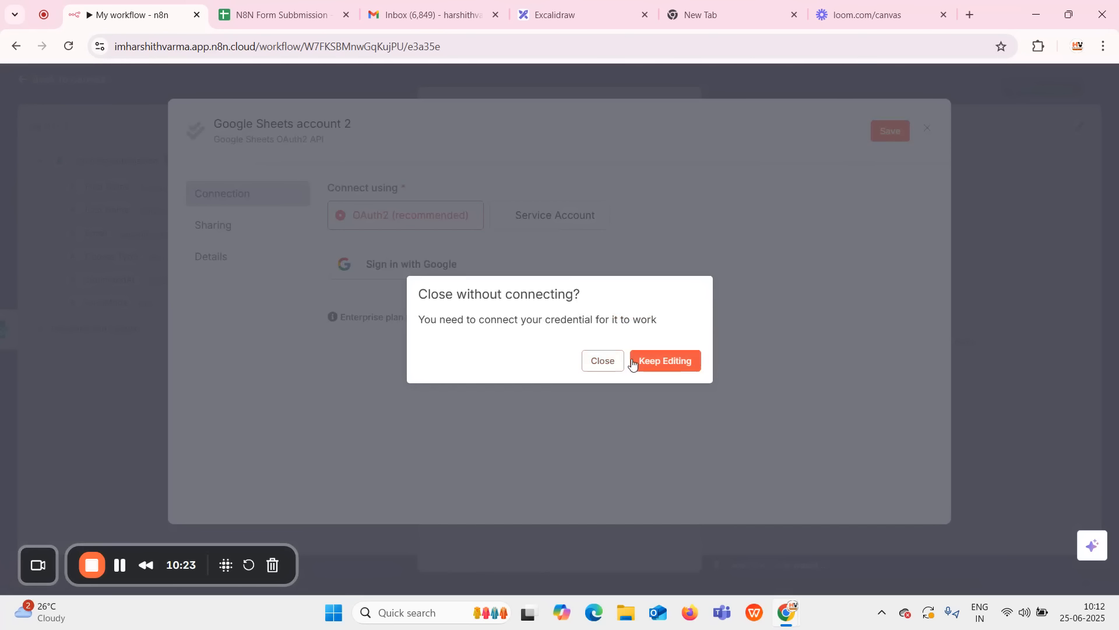
{"action": "left_click", "coordinate": [602, 361]}
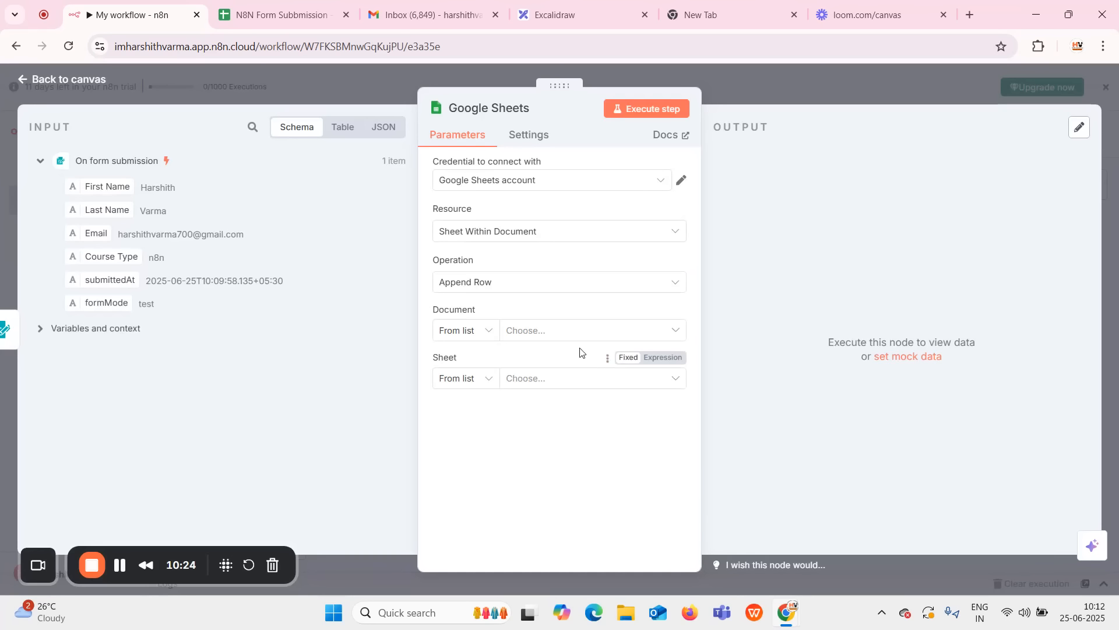
{"action": "left_click", "coordinate": [548, 186]}
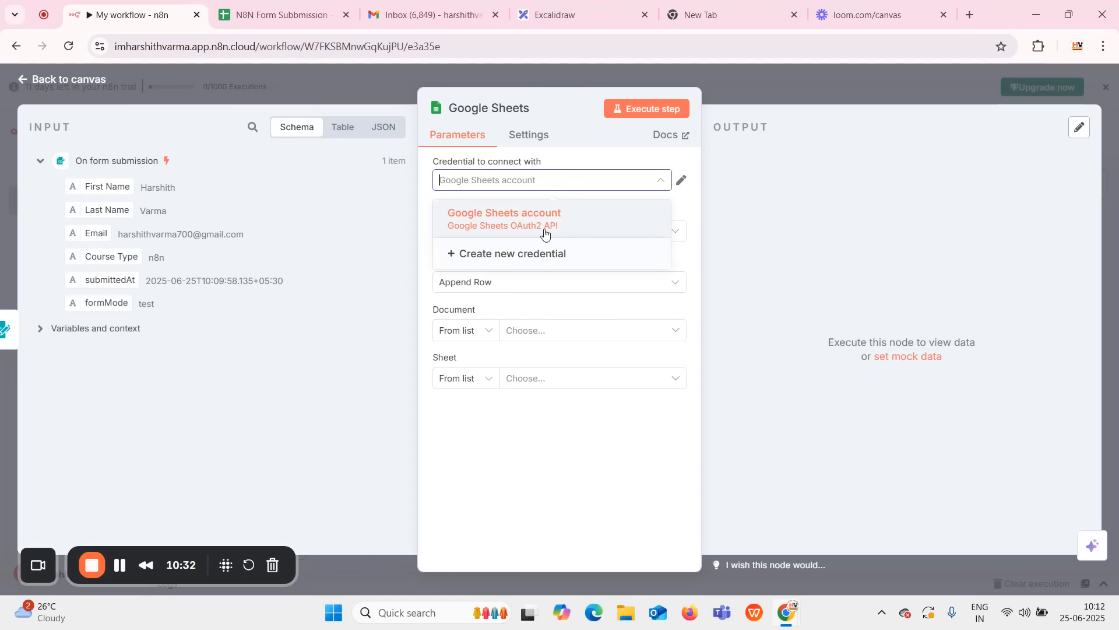
{"action": "left_click", "coordinate": [477, 221]}
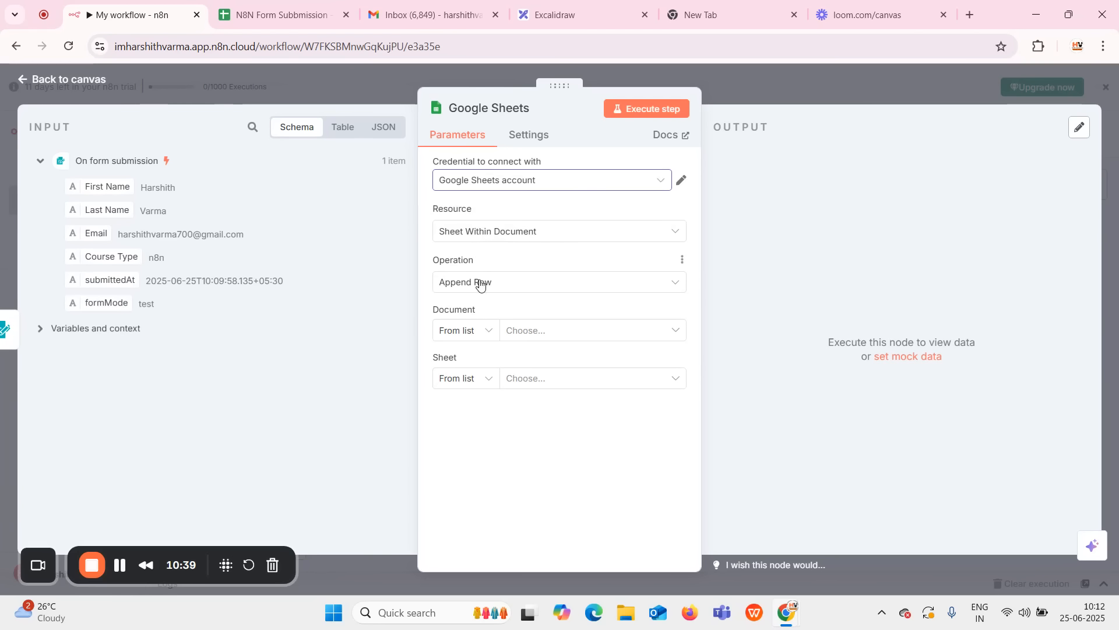
{"action": "left_click", "coordinate": [538, 330]}
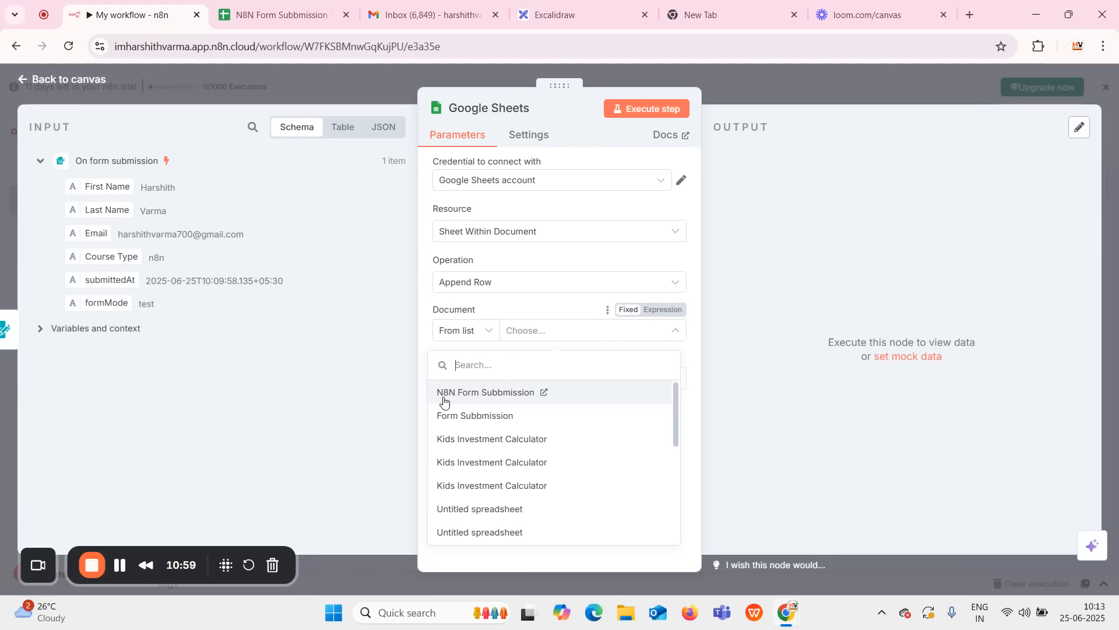
Select the N8N Form Subbmission document and Sheet1 as the append target.
{"action": "left_click", "coordinate": [281, 24]}
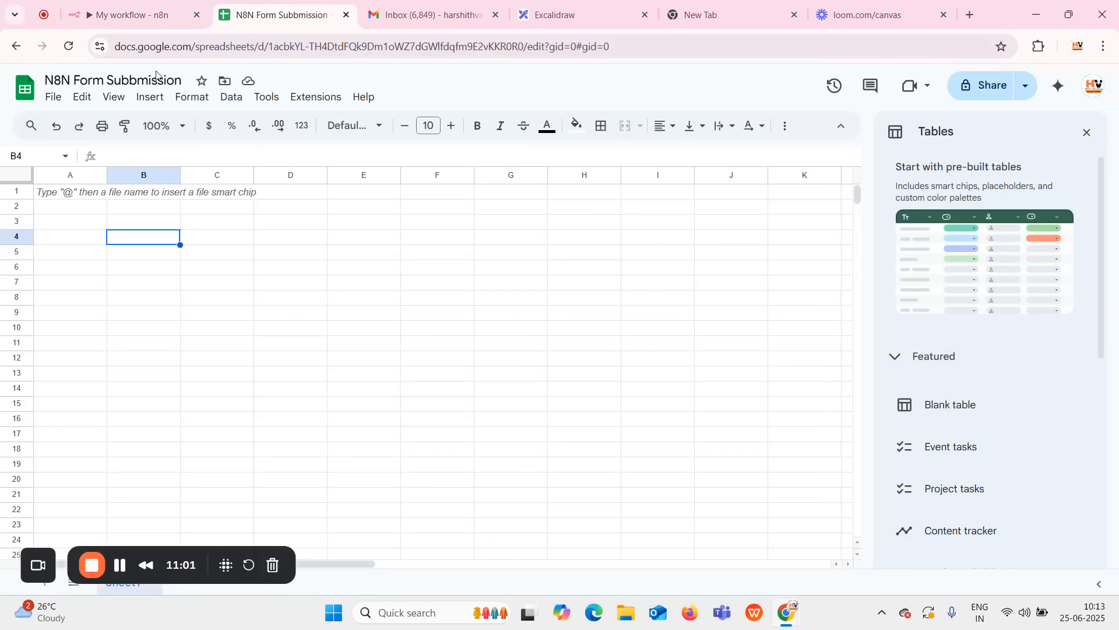
{"action": "left_click", "coordinate": [131, 14]}
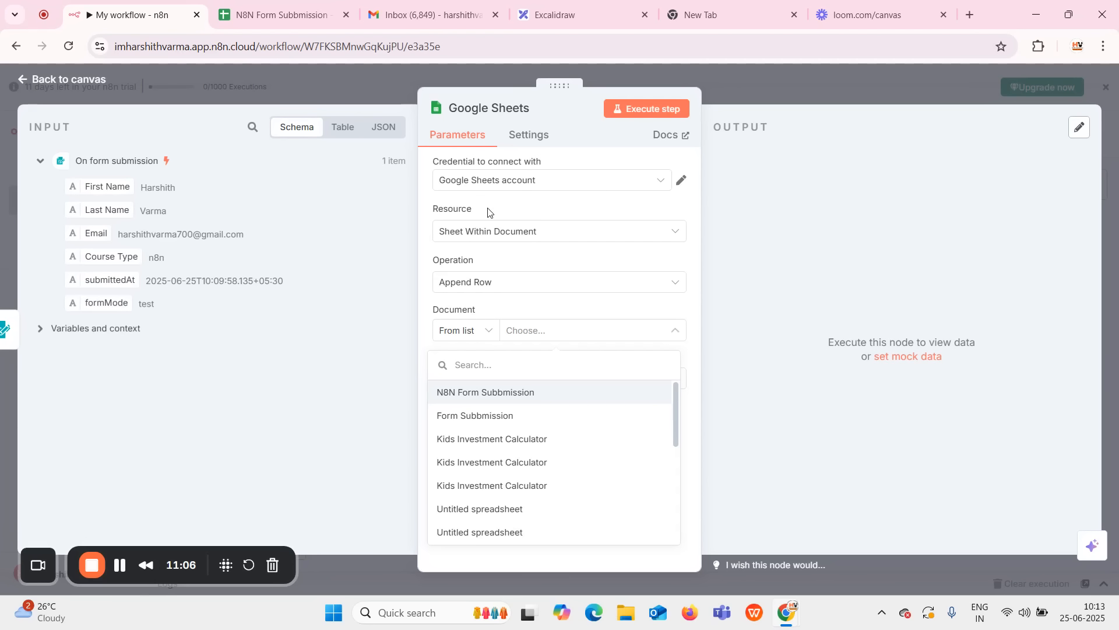
{"action": "left_click", "coordinate": [481, 394]}
{"action": "left_click", "coordinate": [522, 378]}
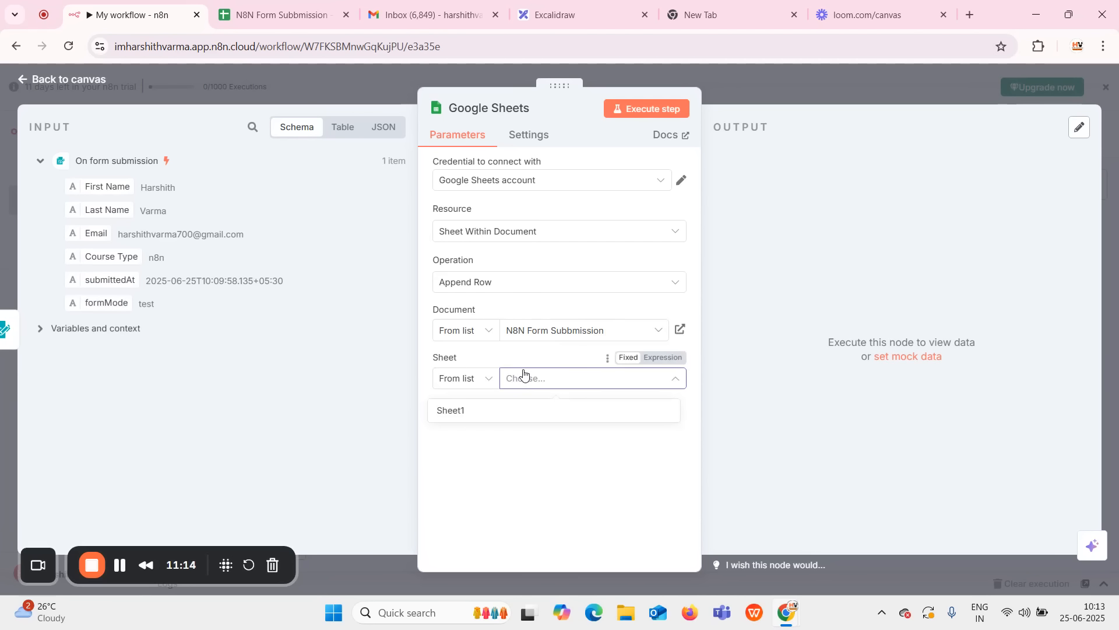
{"action": "left_click", "coordinate": [516, 411]}
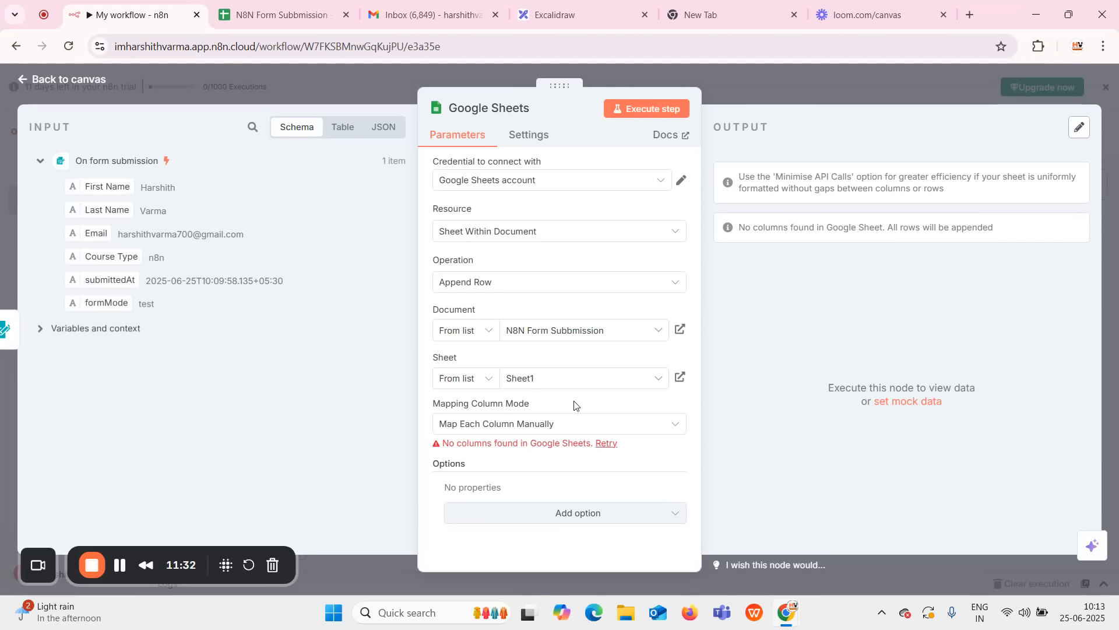
Enter bold headers First Name and Last Name in cells A1 and B1.
{"action": "left_click", "coordinate": [245, 13]}
{"action": "left_click", "coordinate": [51, 197]}
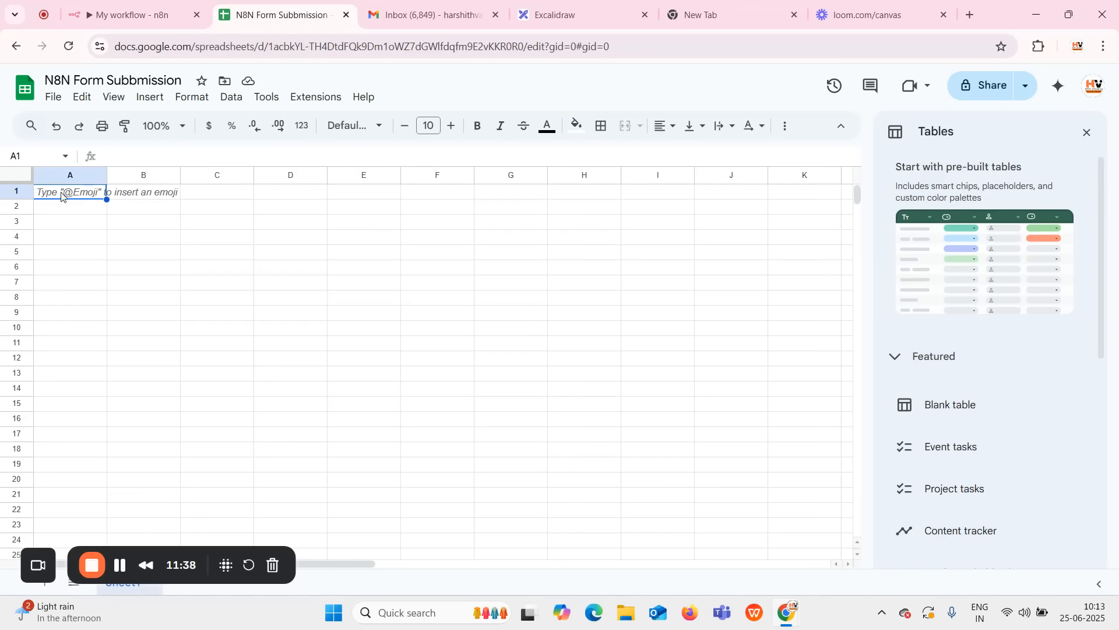
{"action": "key", "text": "ctrl+b"}
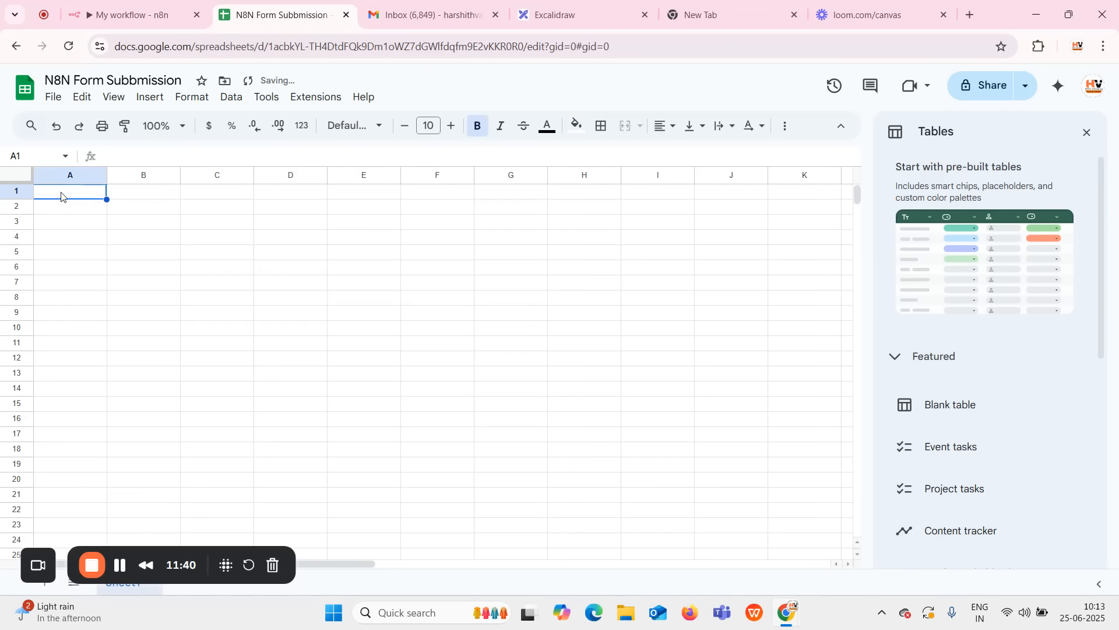
{"action": "type", "text": "Fi"}
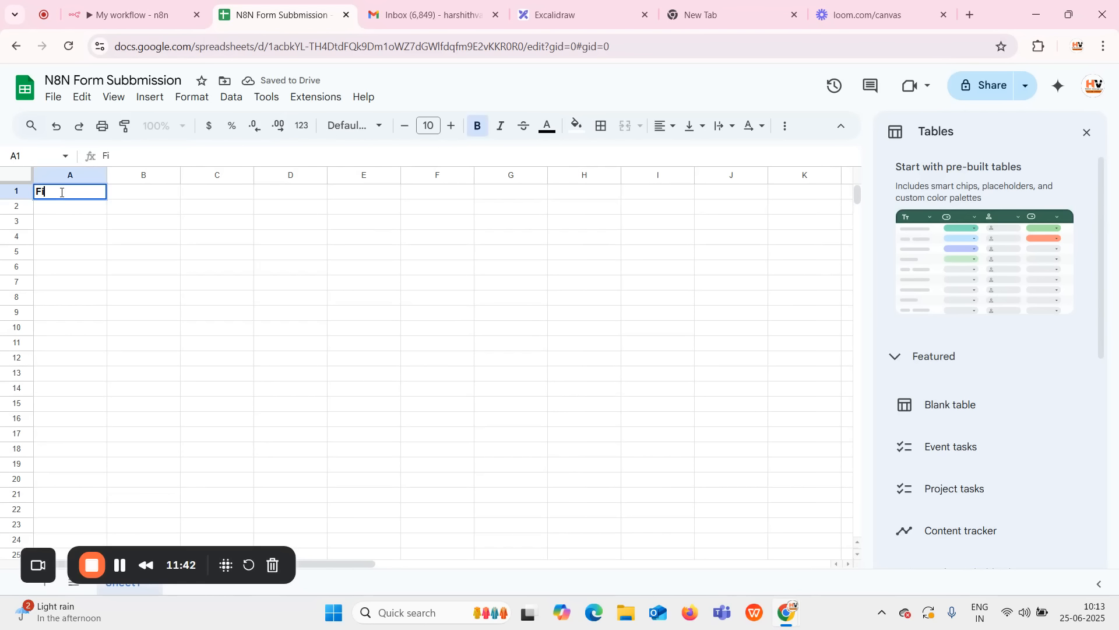
{"action": "type", "text": "rst Name"}
{"action": "key", "text": "Tab"}
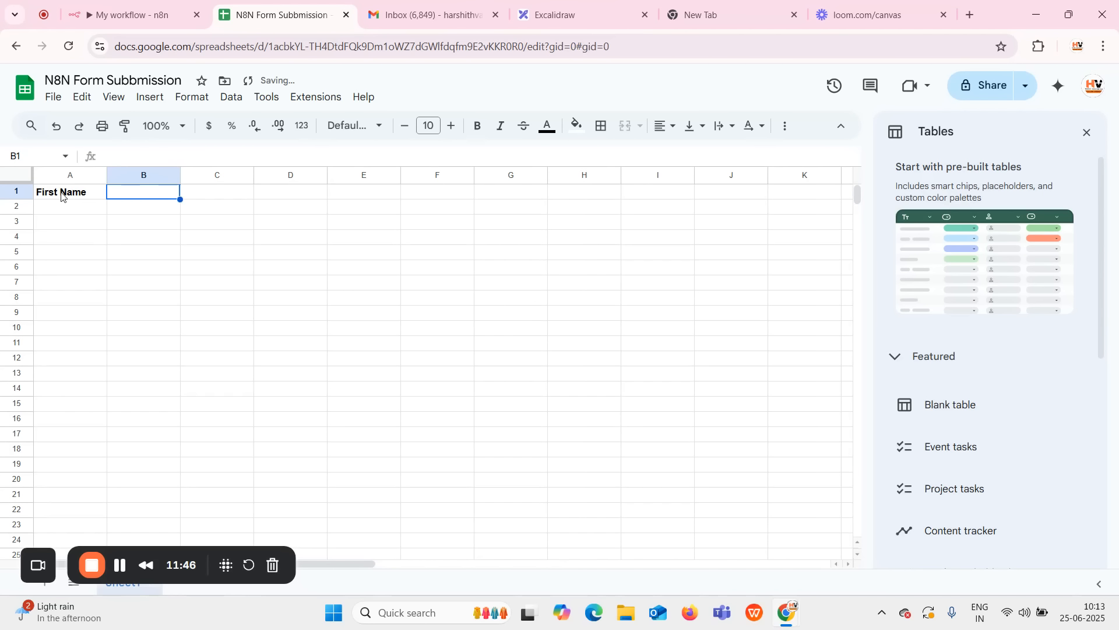
{"action": "type", "text": "L"}
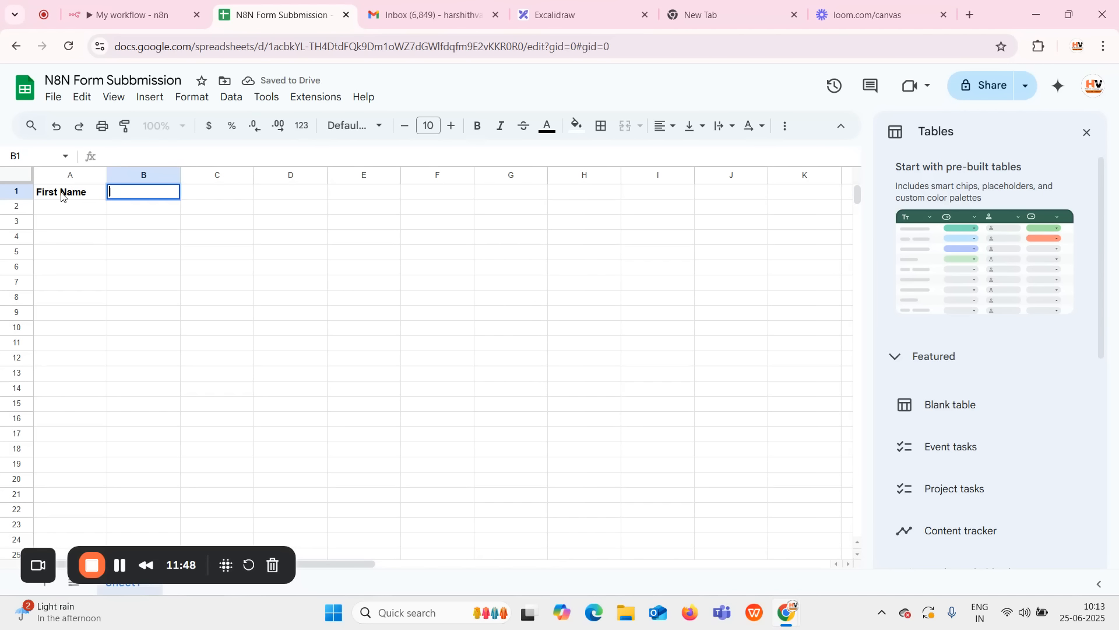
{"action": "key", "text": "ctrl+b"}
{"action": "type", "text": "ast"}
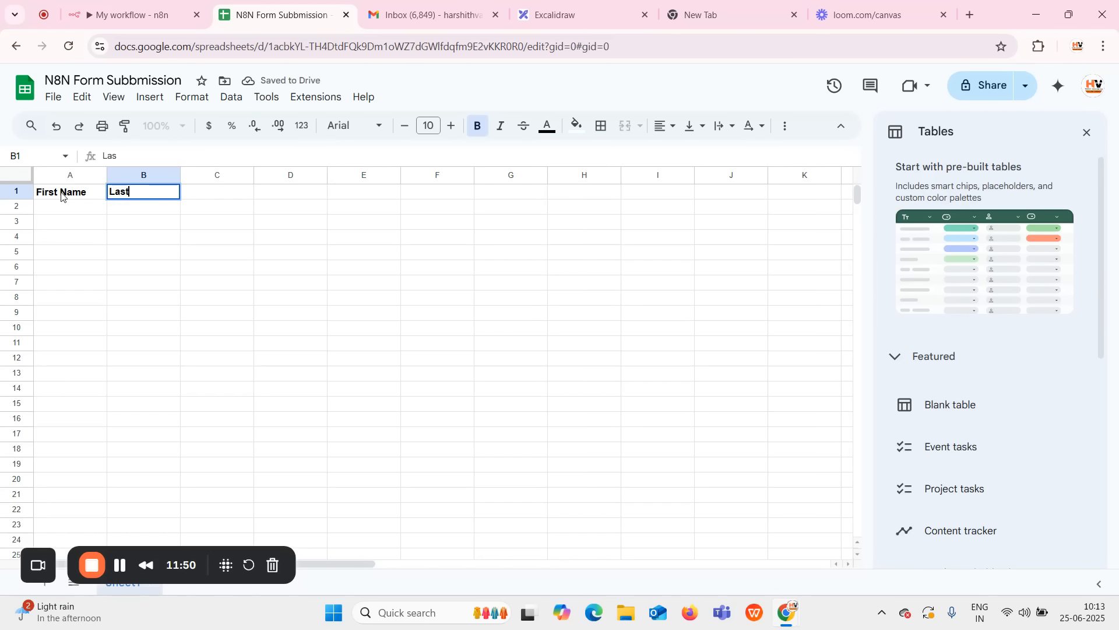
{"action": "type", "text": " Name"}
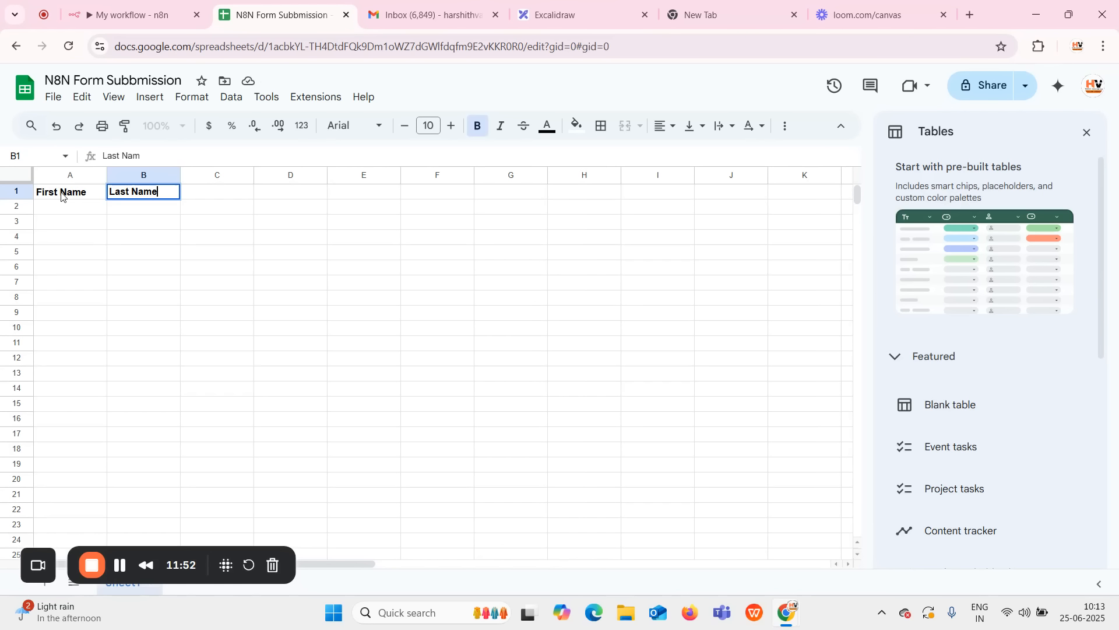
{"action": "key", "text": "Tab"}
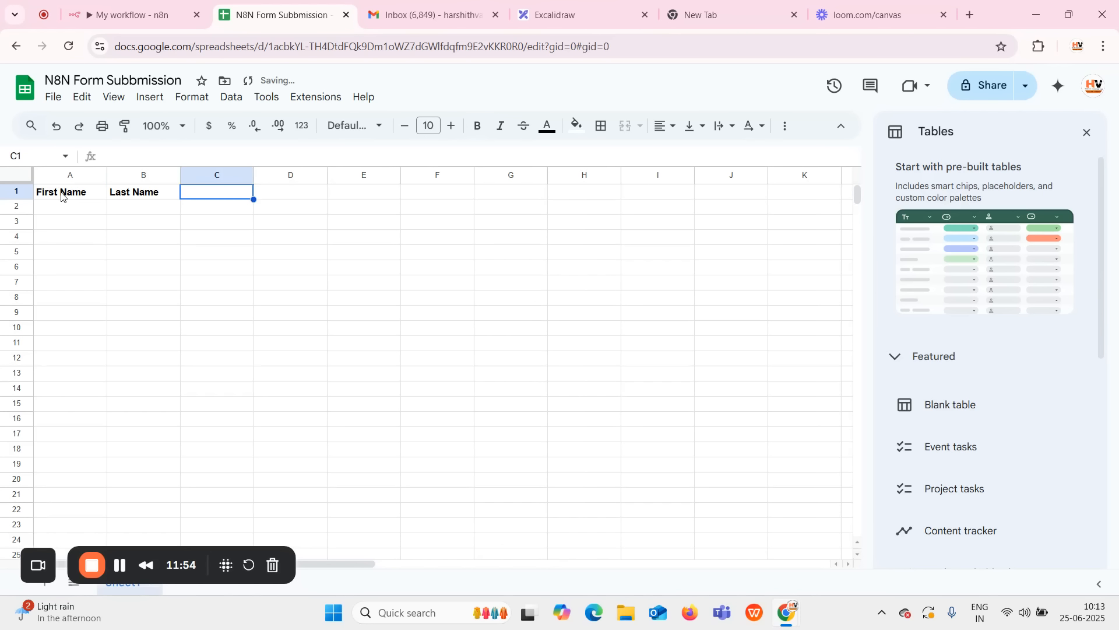
Add bold headers Email and Course in cells C1 and D1.
{"action": "key", "text": "ctrl+b"}
{"action": "type", "text": "Email"}
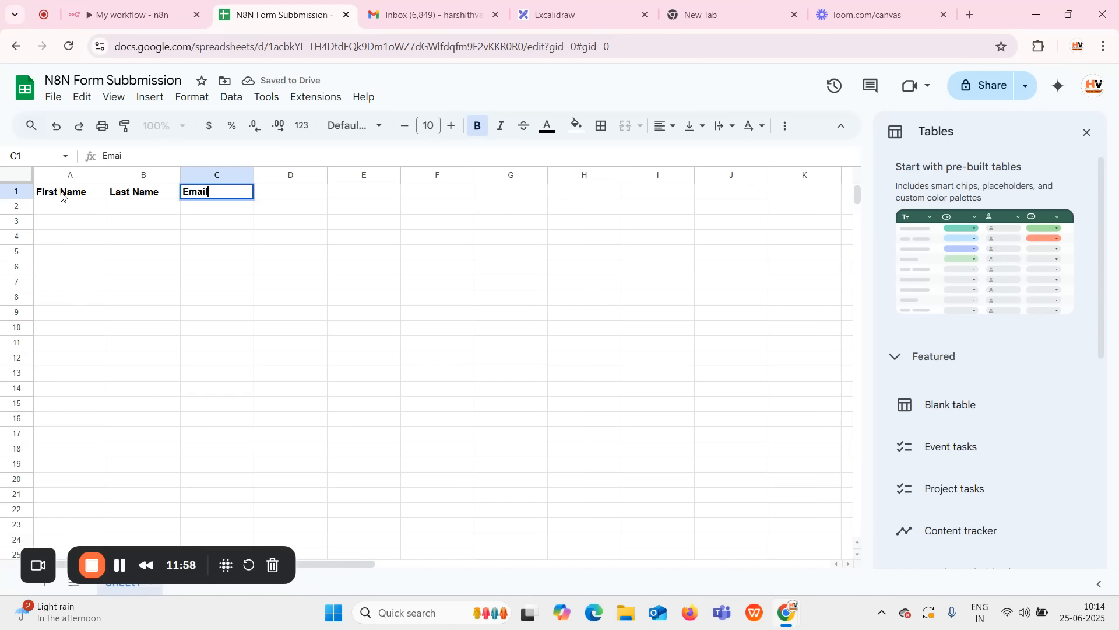
{"action": "key", "text": "Tab"}
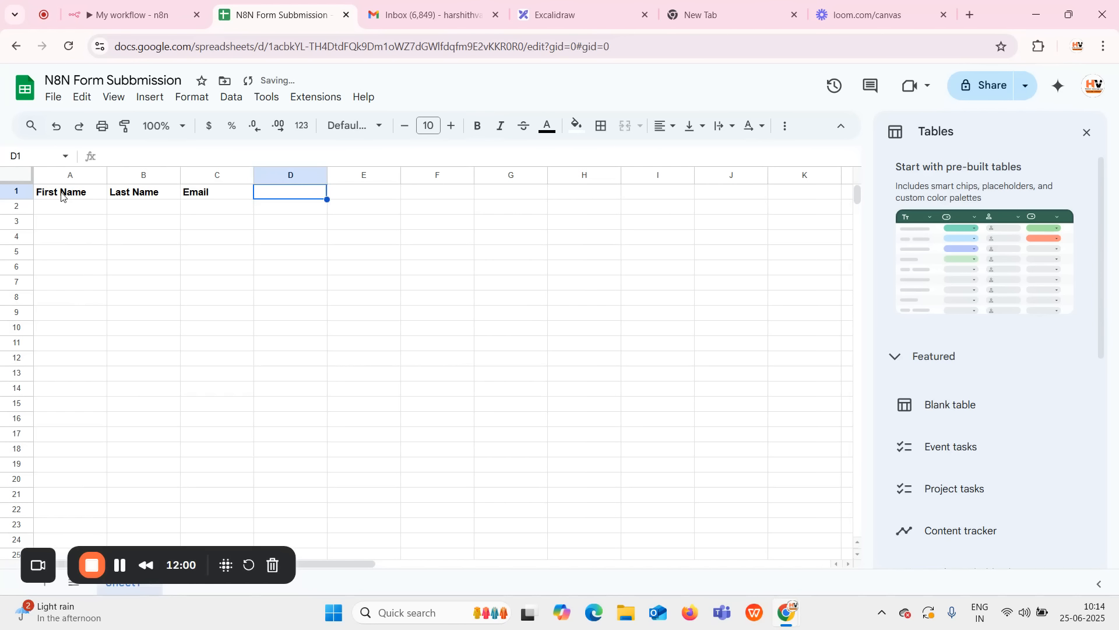
{"action": "key", "text": "ctrl+b"}
{"action": "type", "text": "C"}
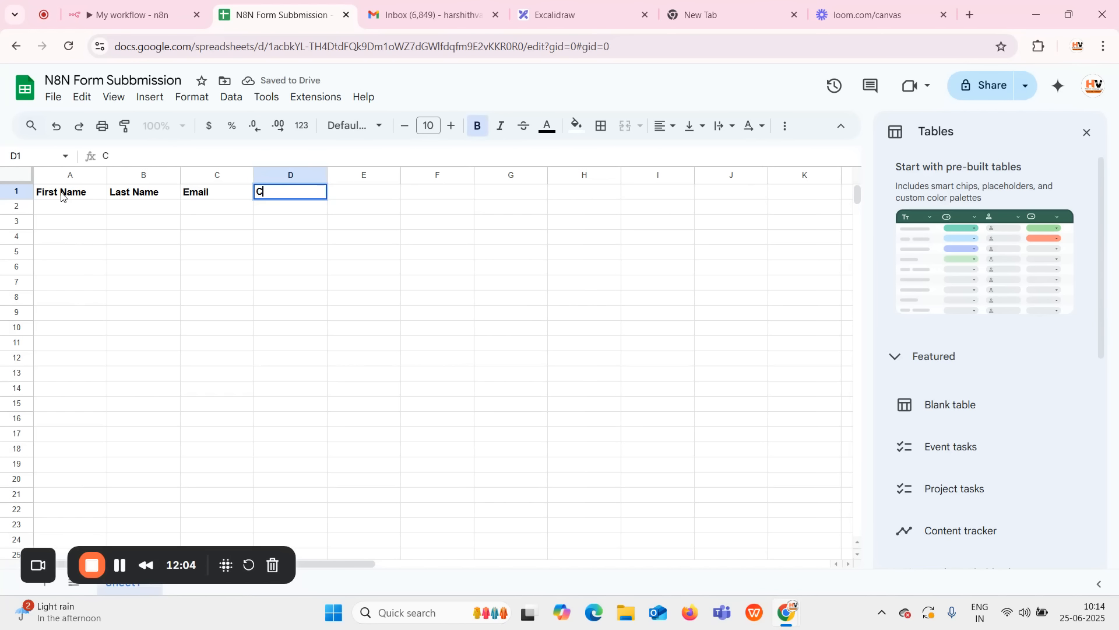
{"action": "type", "text": "ourse"}
{"action": "left_click", "coordinate": [81, 227]}
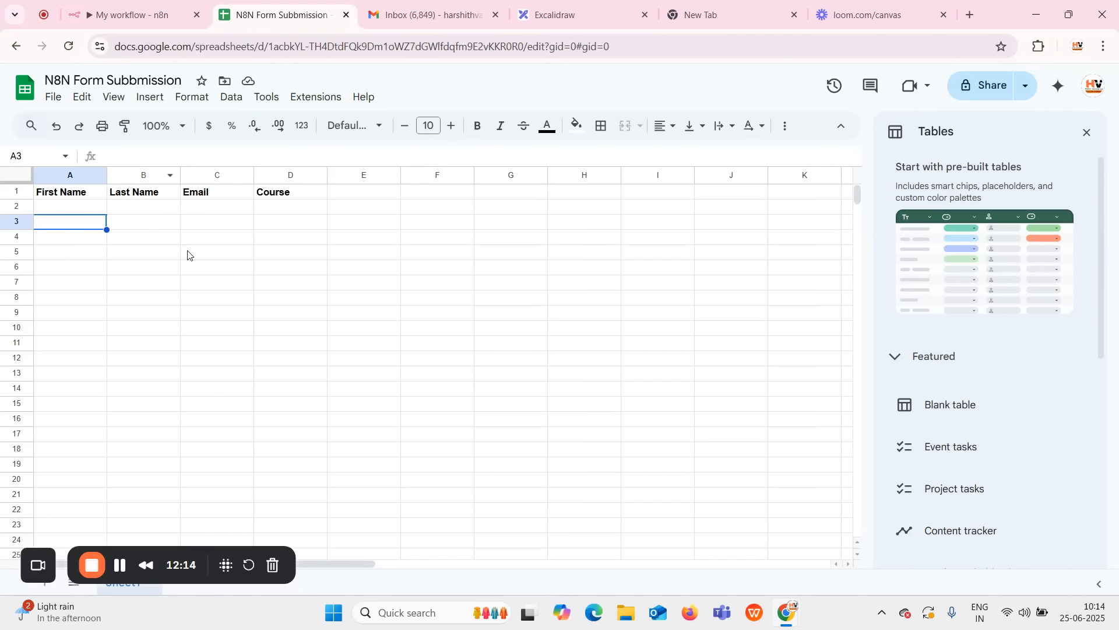
Reload the sheet's columns and map First Name, Last Name, Email and Course Type into them.
{"action": "left_click", "coordinate": [137, 11]}
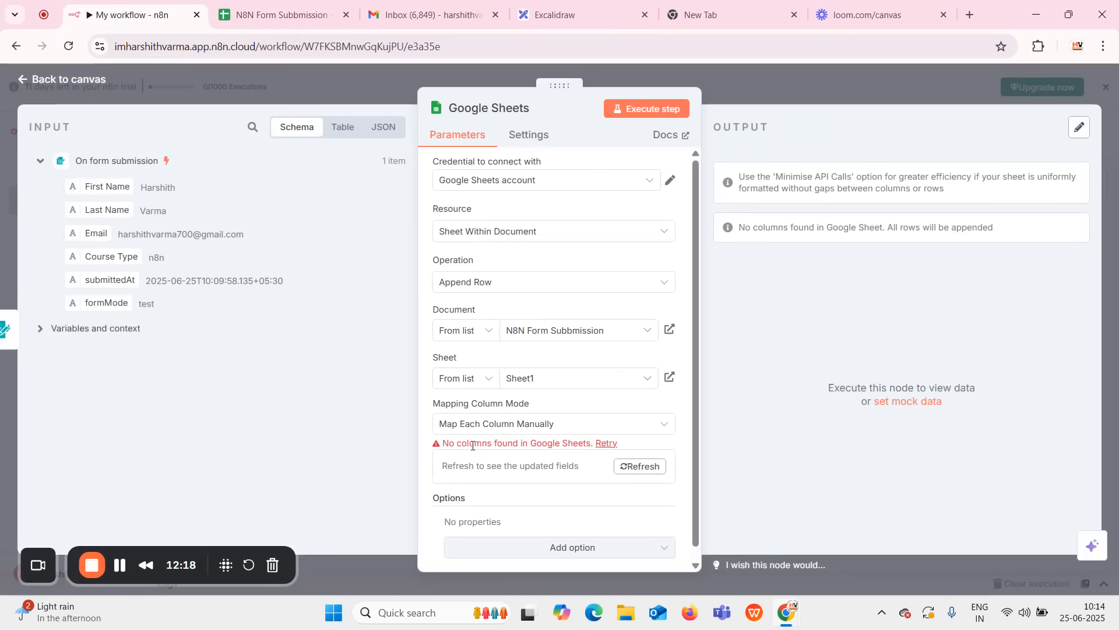
{"action": "left_click", "coordinate": [605, 445]}
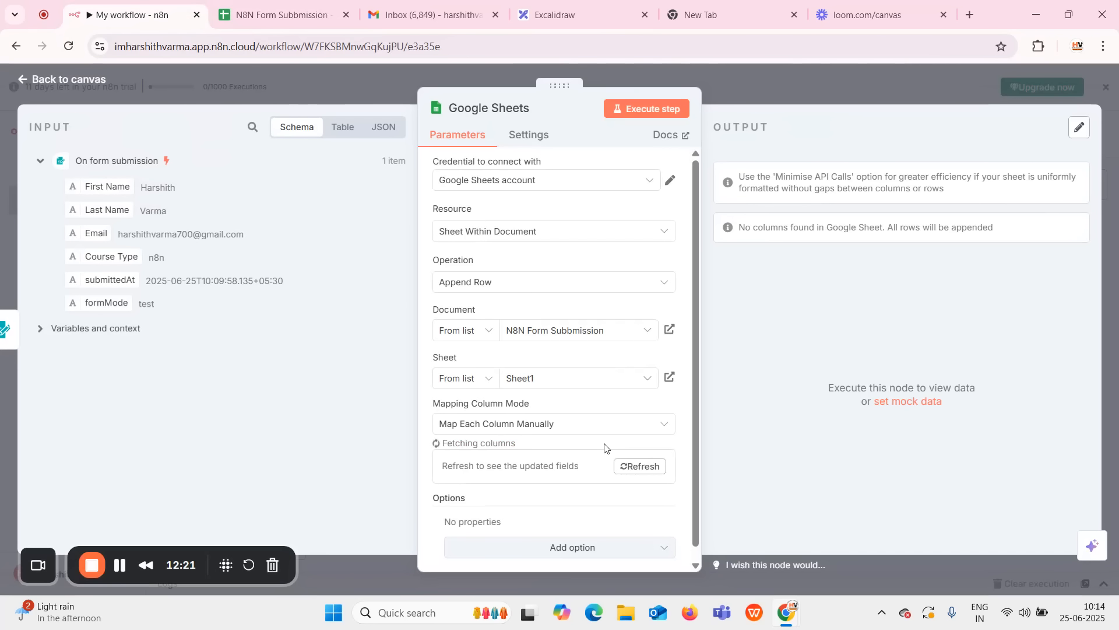
{"action": "scroll", "coordinate": [589, 417], "scroll_direction": "down", "scroll_amount": 4}
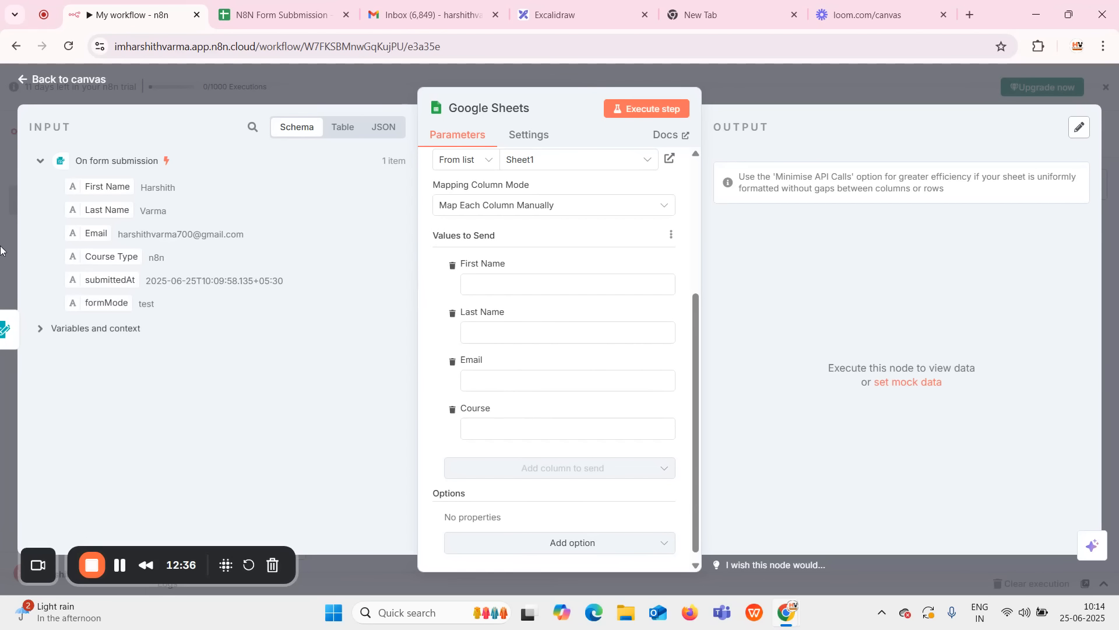
{"action": "left_click_drag", "start_coordinate": [105, 186], "coordinate": [498, 289]}
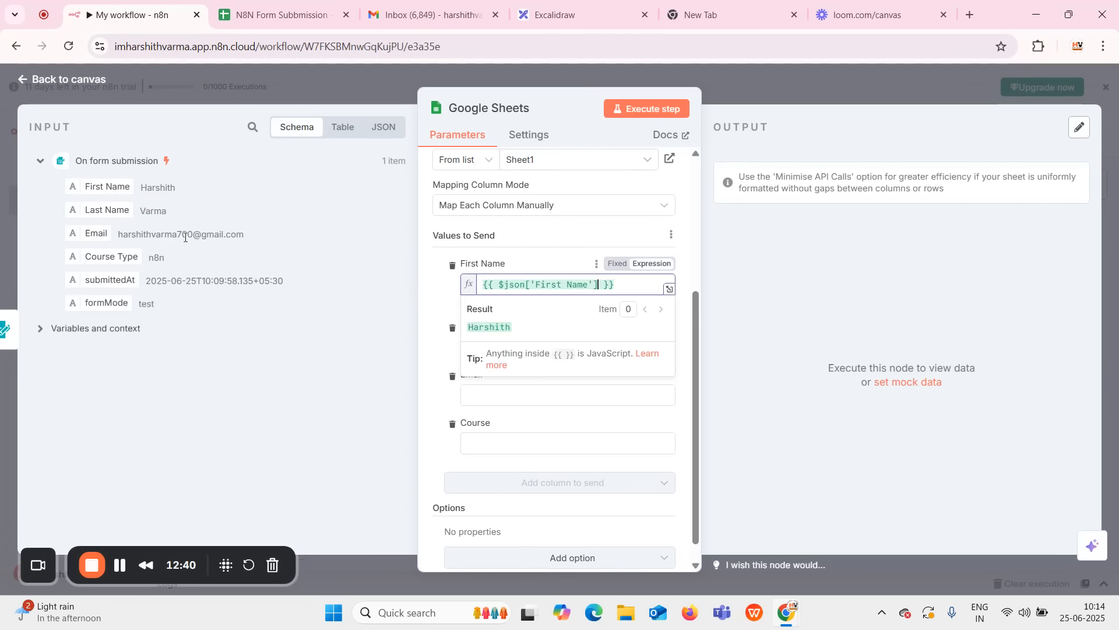
{"action": "left_click_drag", "start_coordinate": [77, 211], "coordinate": [485, 357]}
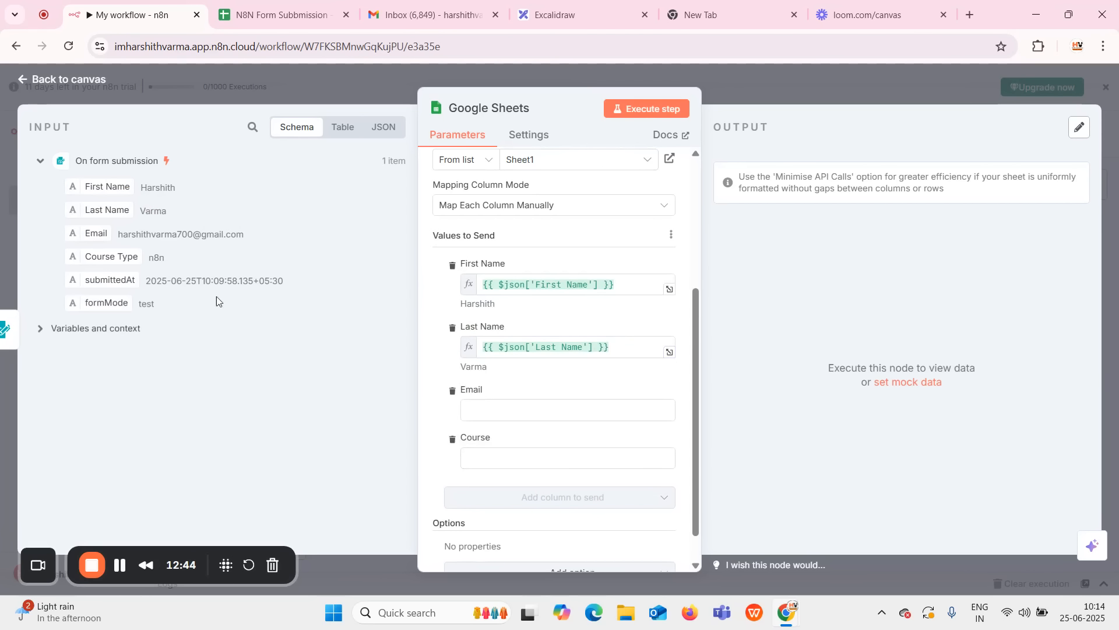
{"action": "left_click_drag", "start_coordinate": [96, 233], "coordinate": [484, 410]}
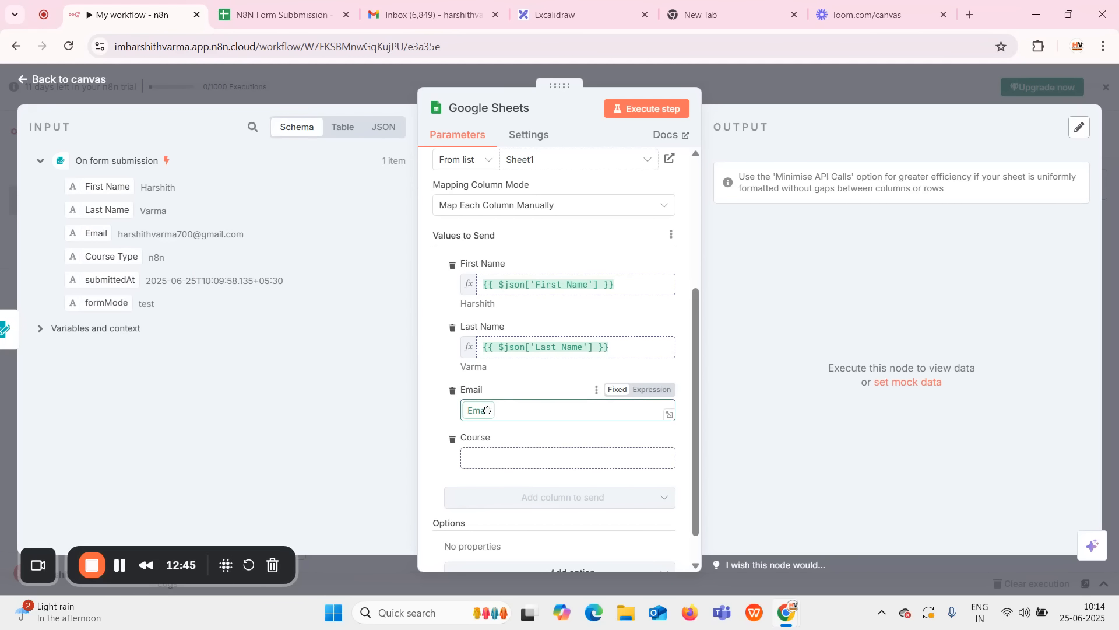
{"action": "left_click", "coordinate": [260, 414]}
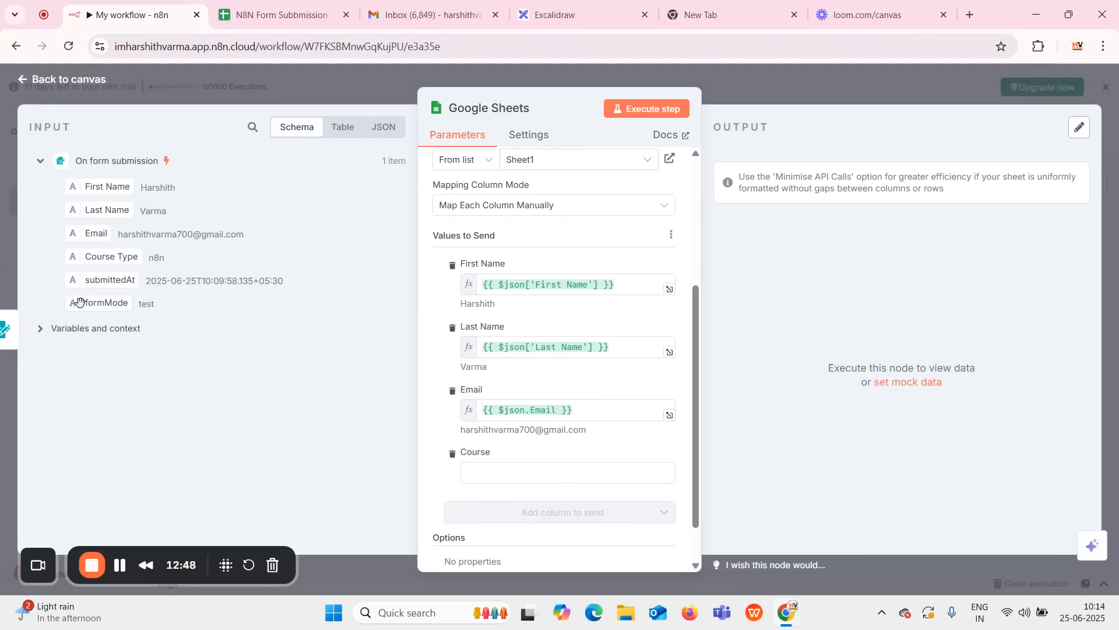
{"action": "left_click_drag", "start_coordinate": [67, 258], "coordinate": [492, 473]}
{"action": "left_click", "coordinate": [346, 429]}
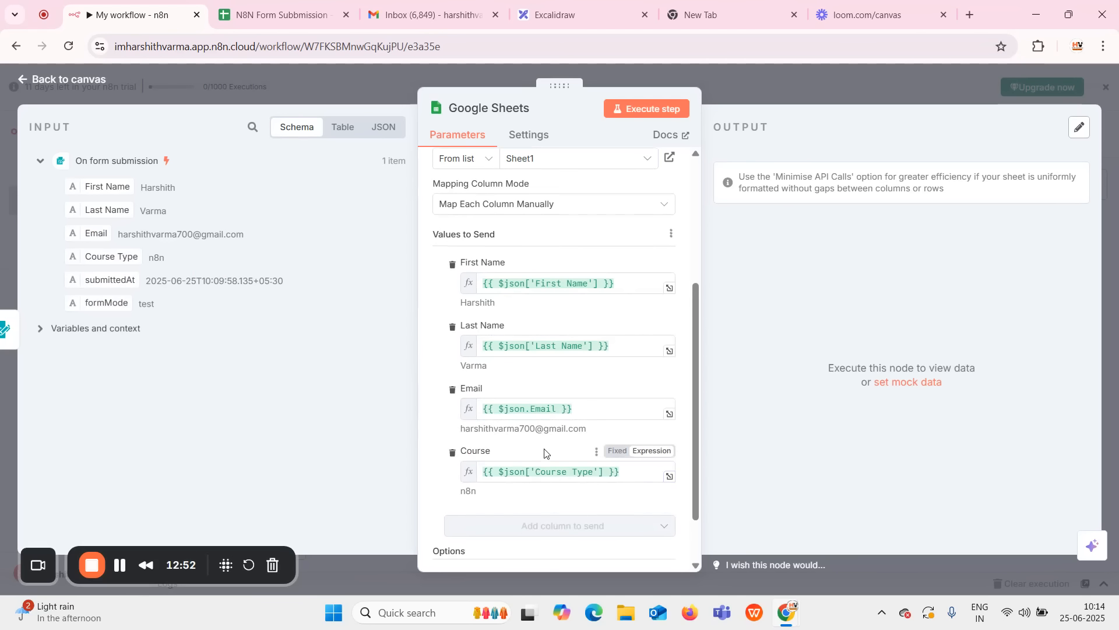
{"action": "scroll", "coordinate": [544, 450], "scroll_direction": "down", "scroll_amount": 1}
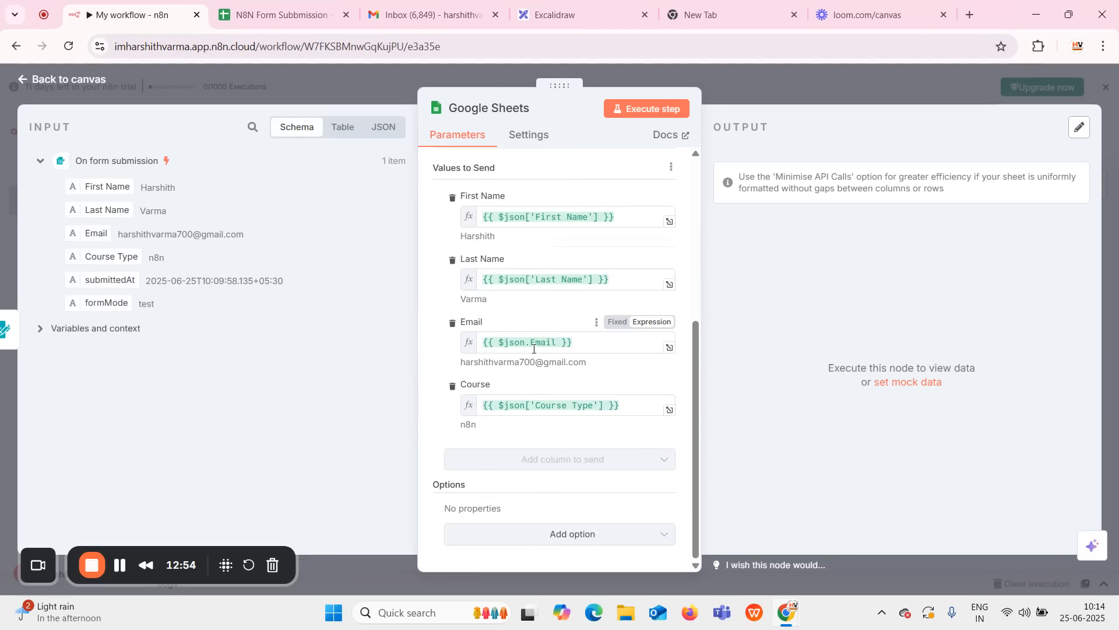
{"action": "scroll", "coordinate": [539, 352], "scroll_direction": "up", "scroll_amount": 2}
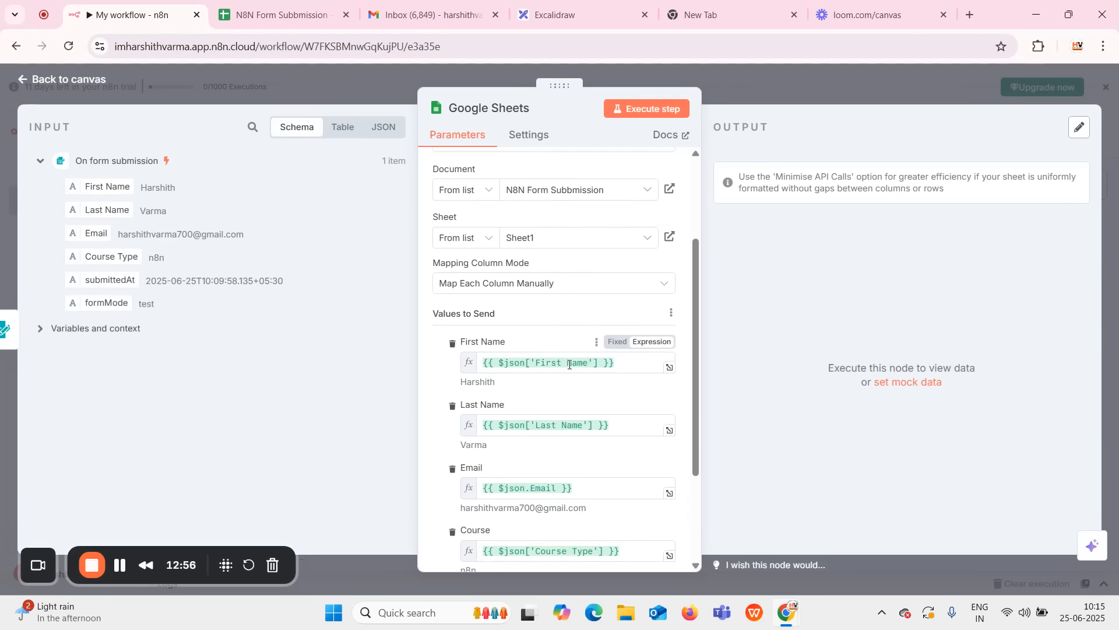
{"action": "scroll", "coordinate": [571, 385], "scroll_direction": "up", "scroll_amount": 2}
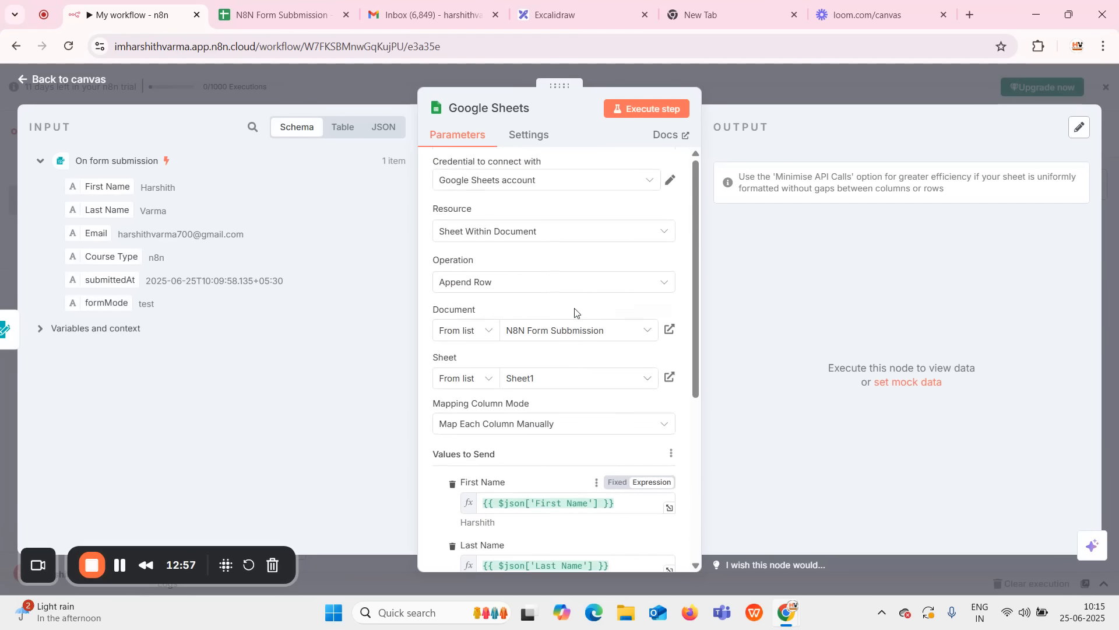
Execute the Google Sheets step and open the spreadsheet to see the appended row.
{"action": "left_click", "coordinate": [618, 114]}
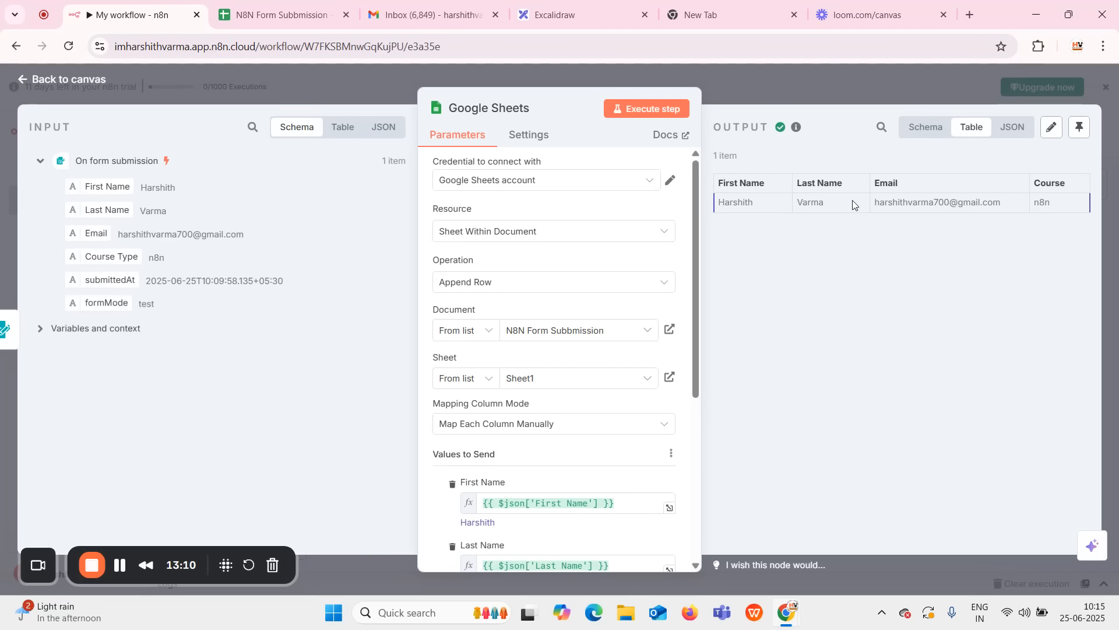
{"action": "left_click", "coordinate": [260, 16]}
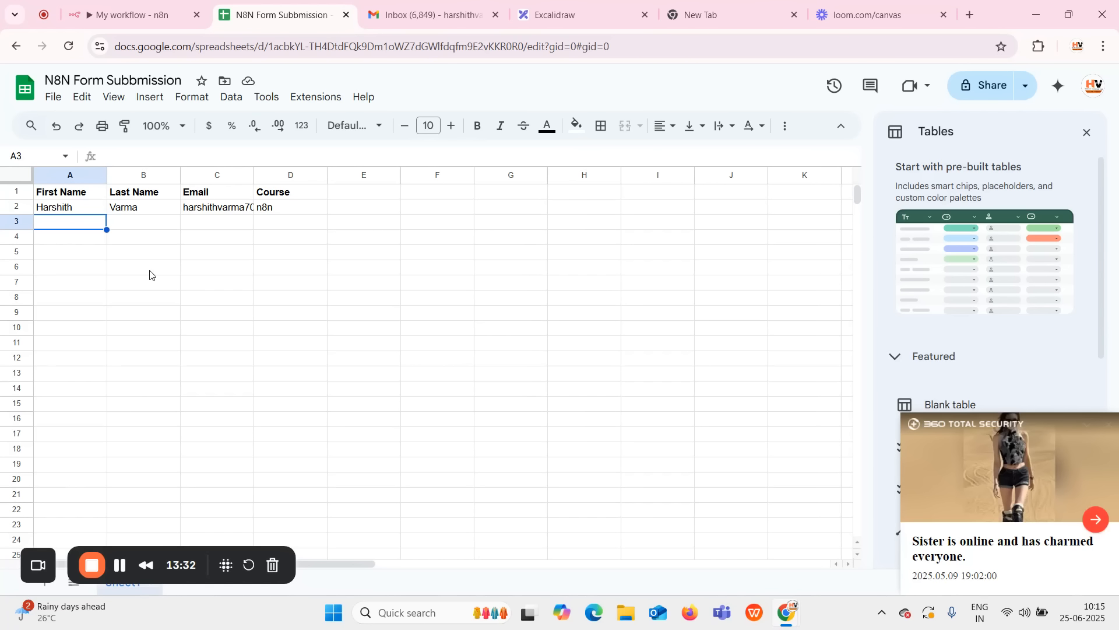
Confirm row 2 holds the test submission, then return to the n8n workflow.
{"action": "left_click", "coordinate": [124, 13]}
{"action": "left_click", "coordinate": [573, 17]}
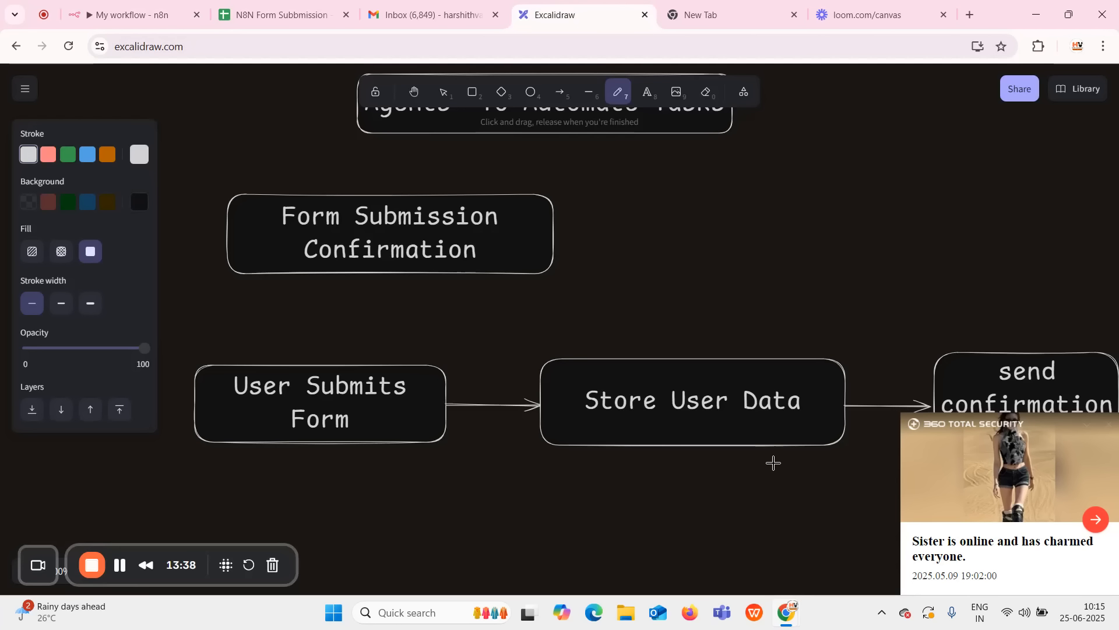
{"action": "mouse_move", "coordinate": [768, 401]}
{"action": "left_mouse_down"}
{"action": "mouse_move", "coordinate": [700, 355]}
{"action": "mouse_move", "coordinate": [722, 347]}
{"action": "left_mouse_up"}
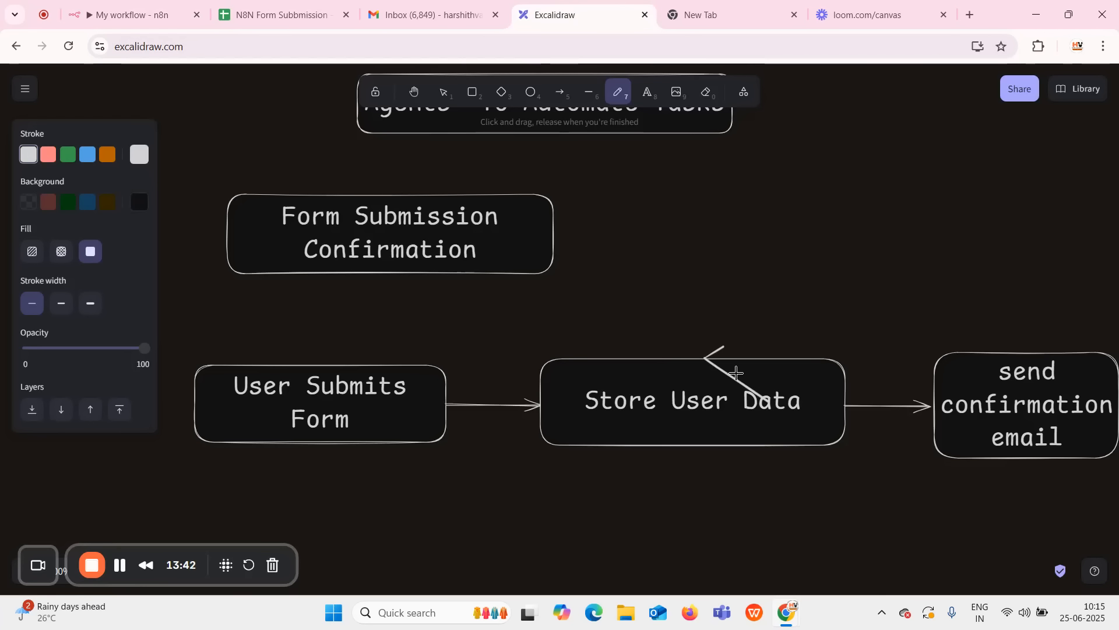
{"action": "key", "text": "ctrl+z"}
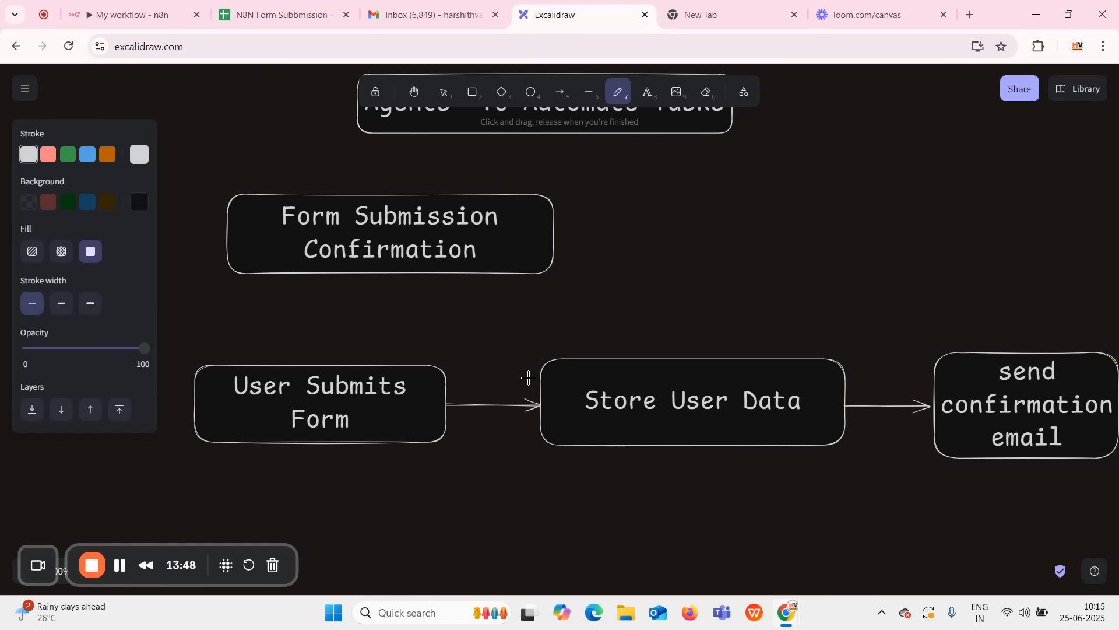
{"action": "left_click", "coordinate": [92, 13]}
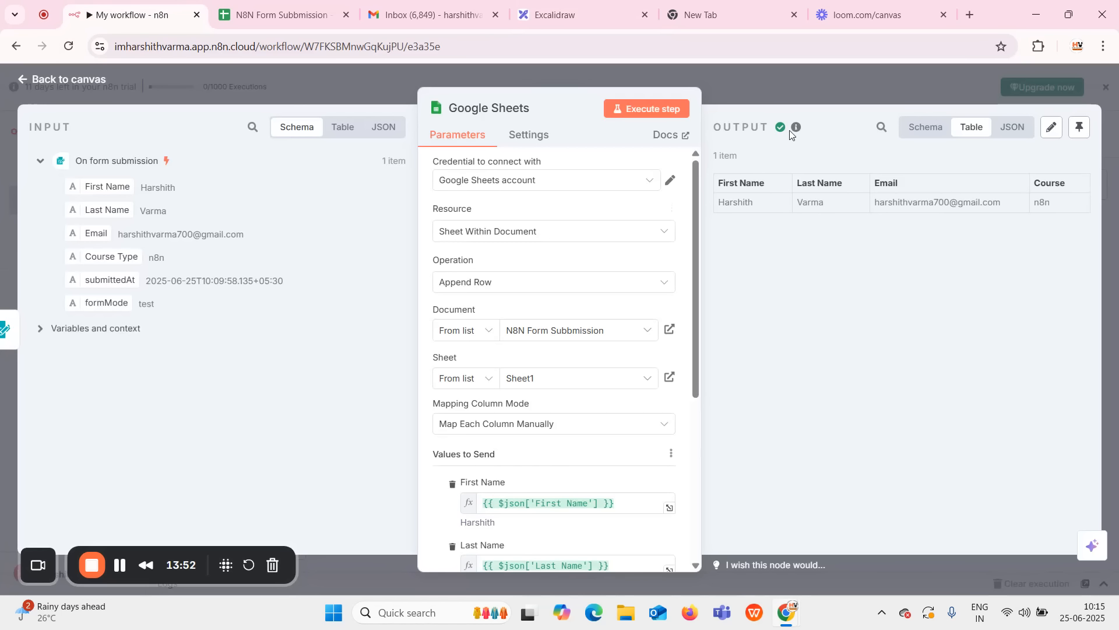
Search 'gmail' after the Google Sheets node and add its Send a message action.
{"action": "left_click", "coordinate": [792, 85]}
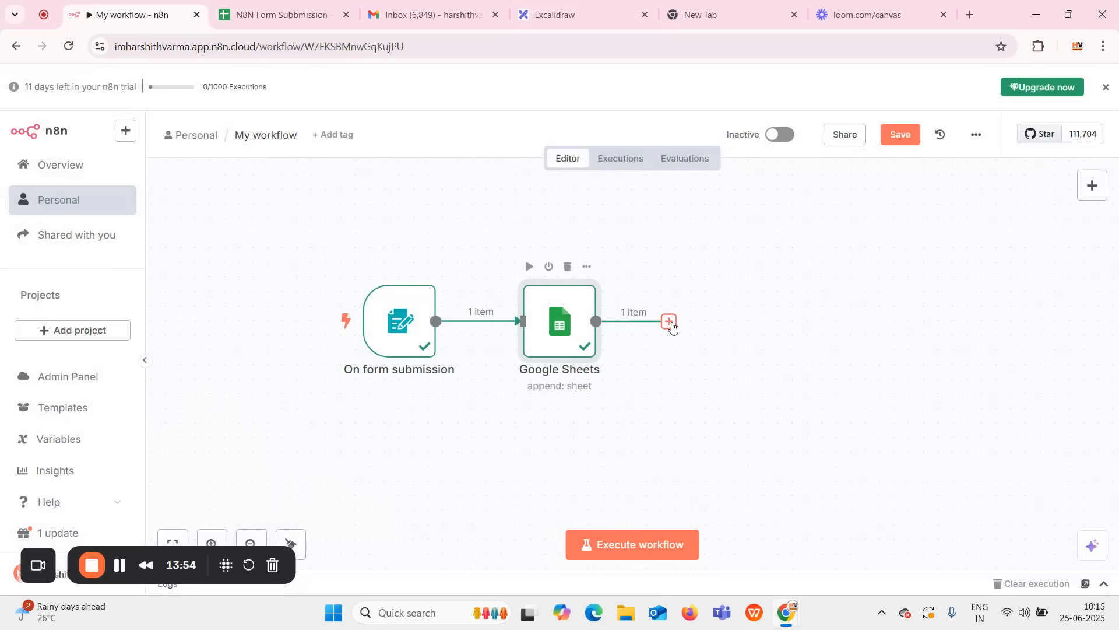
{"action": "left_click", "coordinate": [670, 322]}
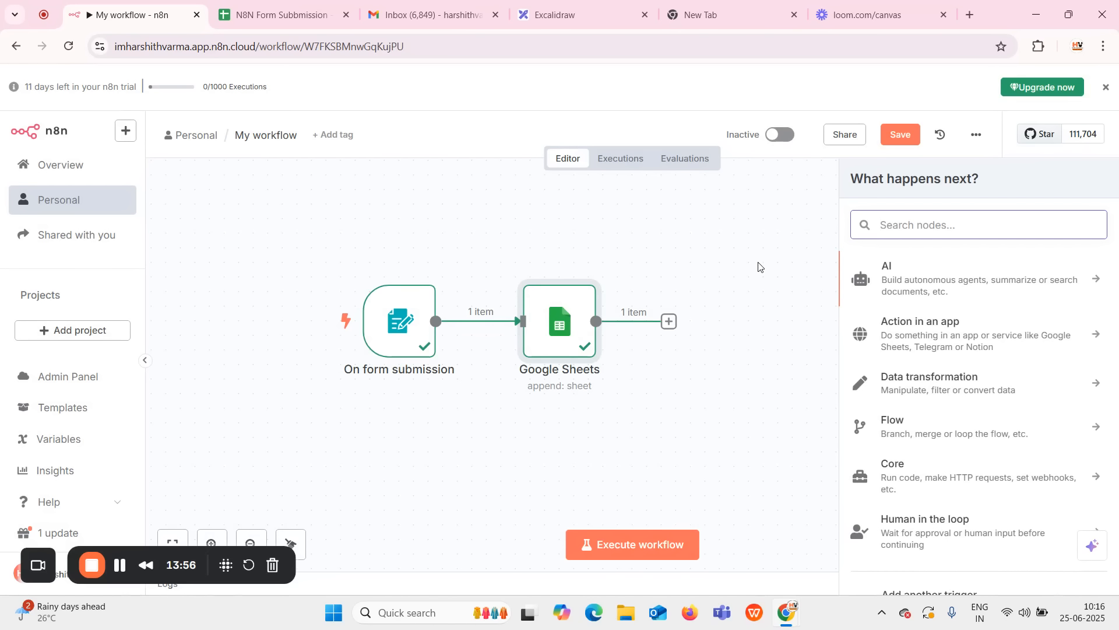
{"action": "type", "text": "gmail"}
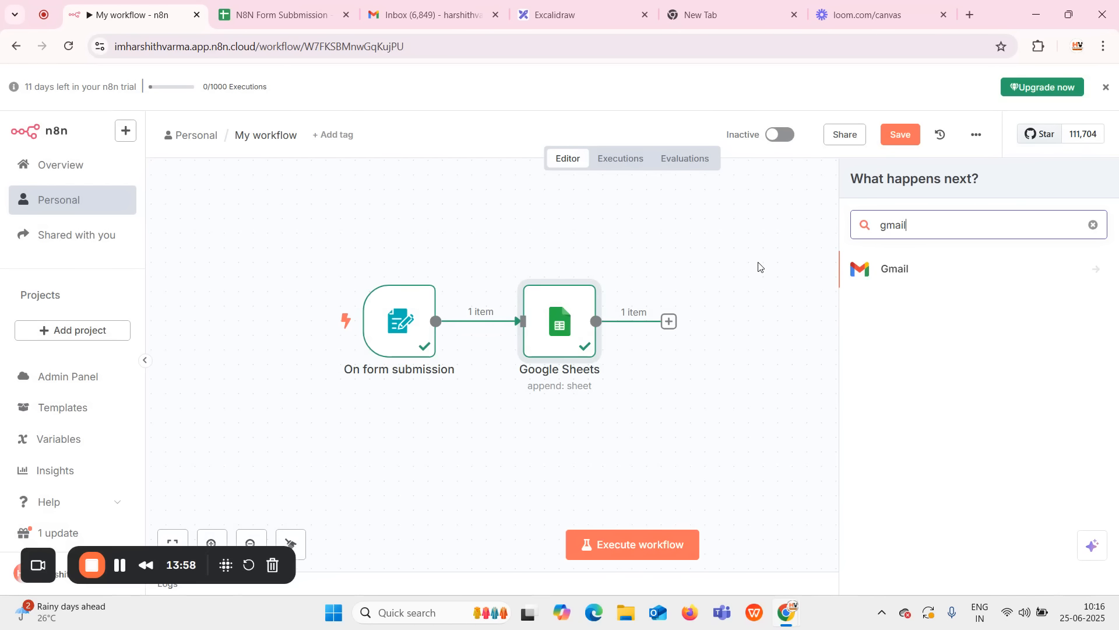
{"action": "left_click", "coordinate": [899, 271]}
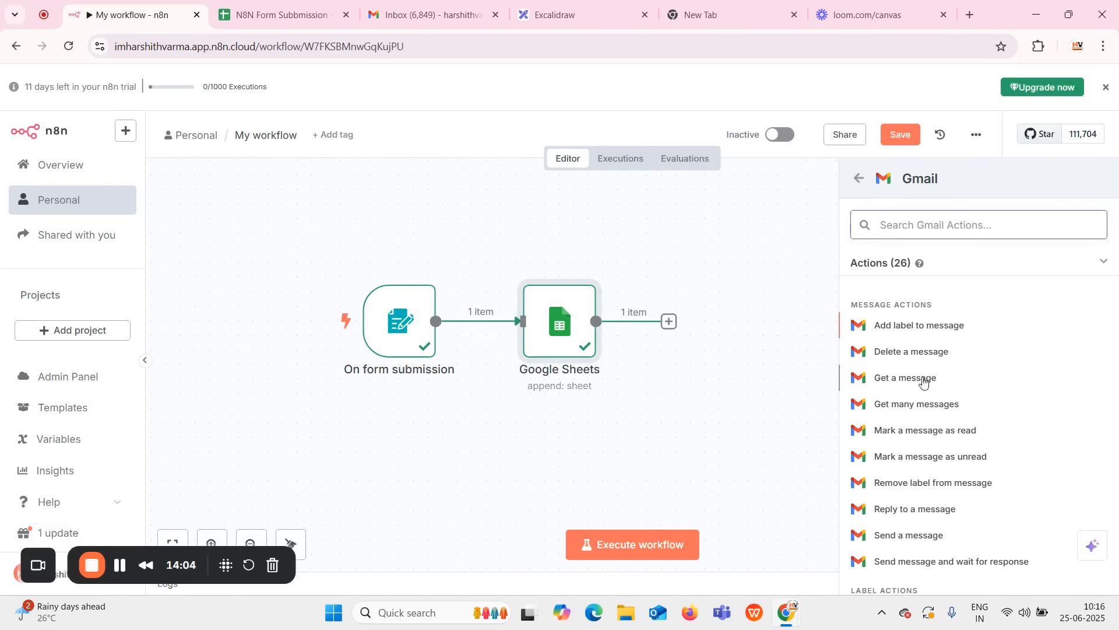
{"action": "left_click", "coordinate": [904, 536]}
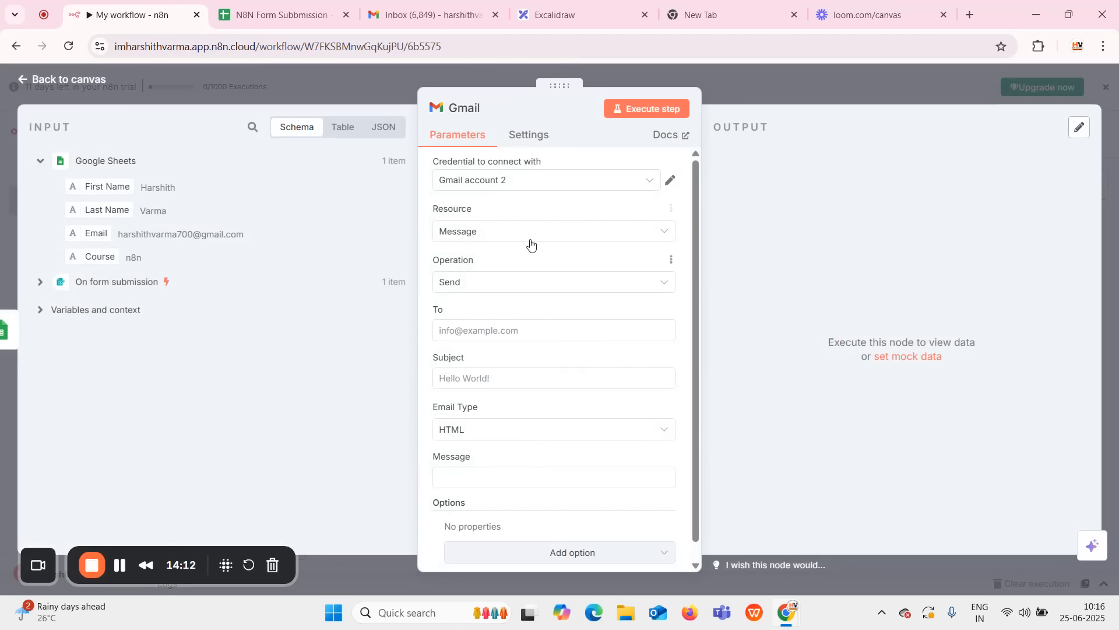
{"action": "left_click", "coordinate": [509, 185]}
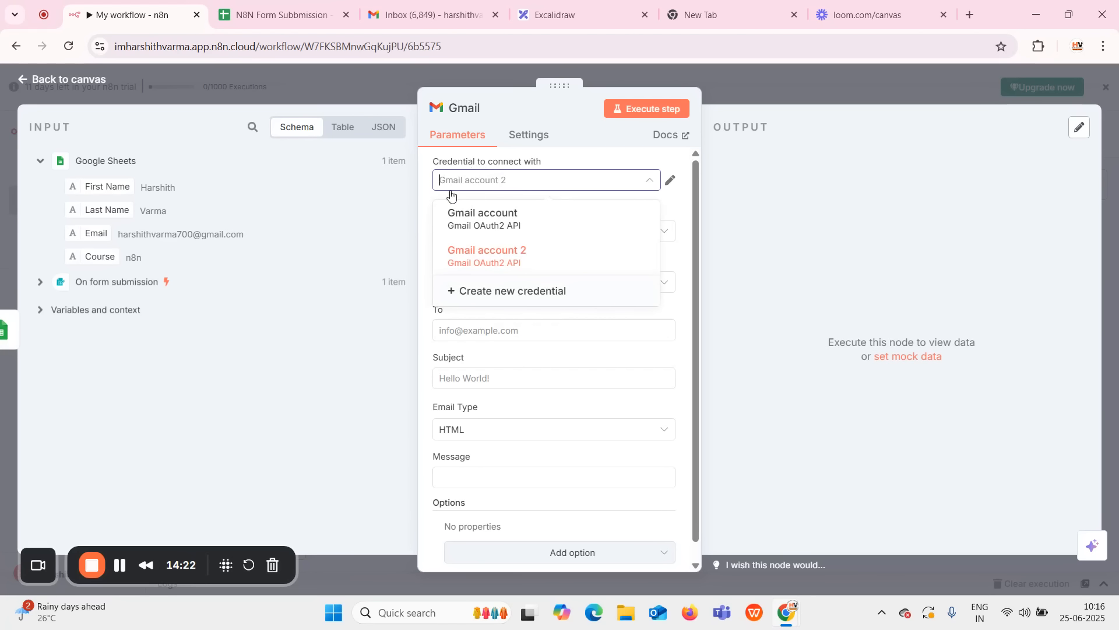
{"action": "left_click", "coordinate": [519, 299]}
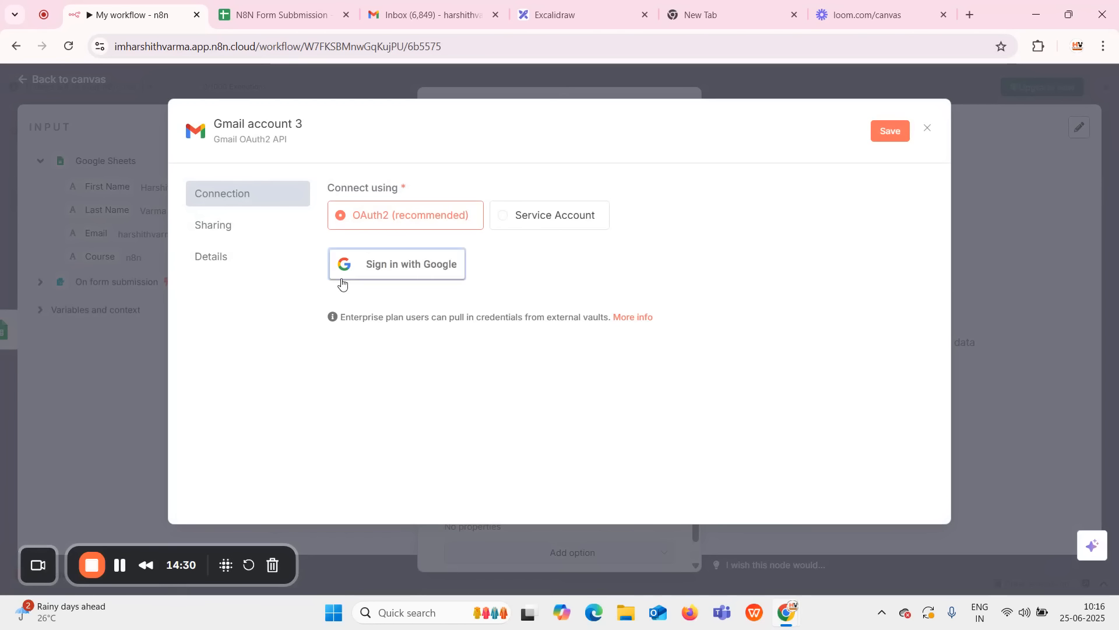
{"action": "left_click", "coordinate": [998, 229]}
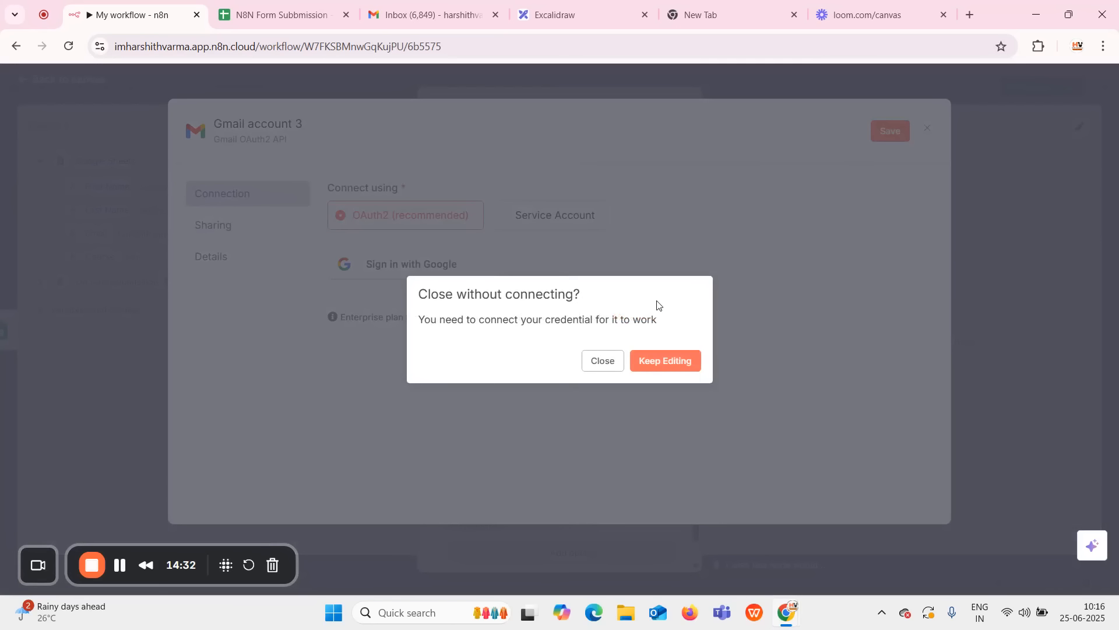
{"action": "left_click", "coordinate": [598, 361]}
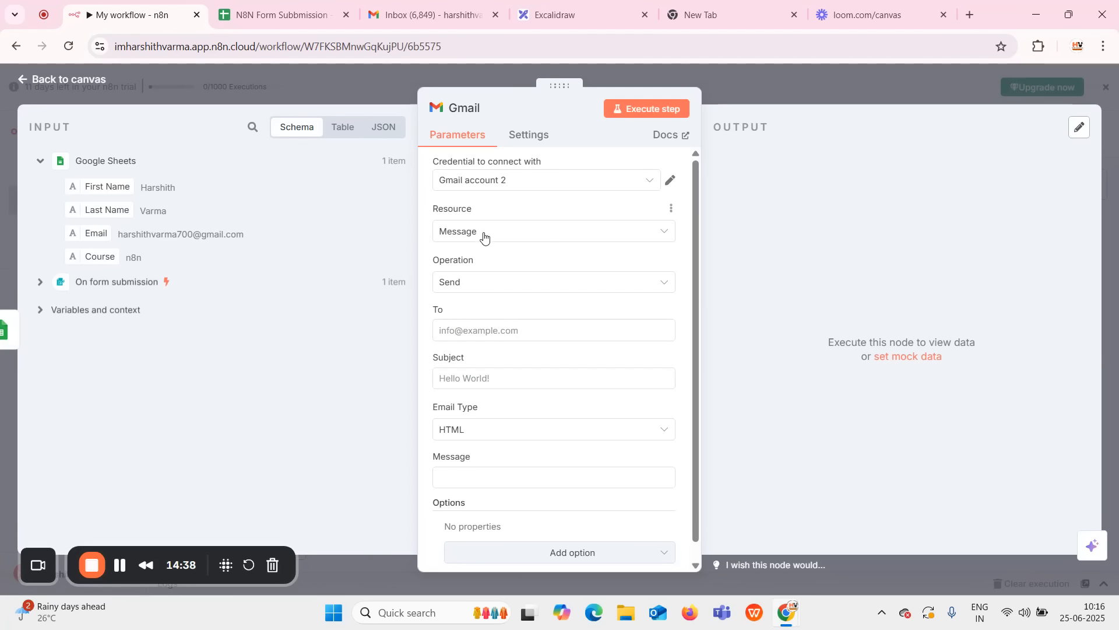
Keep Send as the operation and set the To field to {{ $json.Email }}.
{"action": "left_click", "coordinate": [536, 284]}
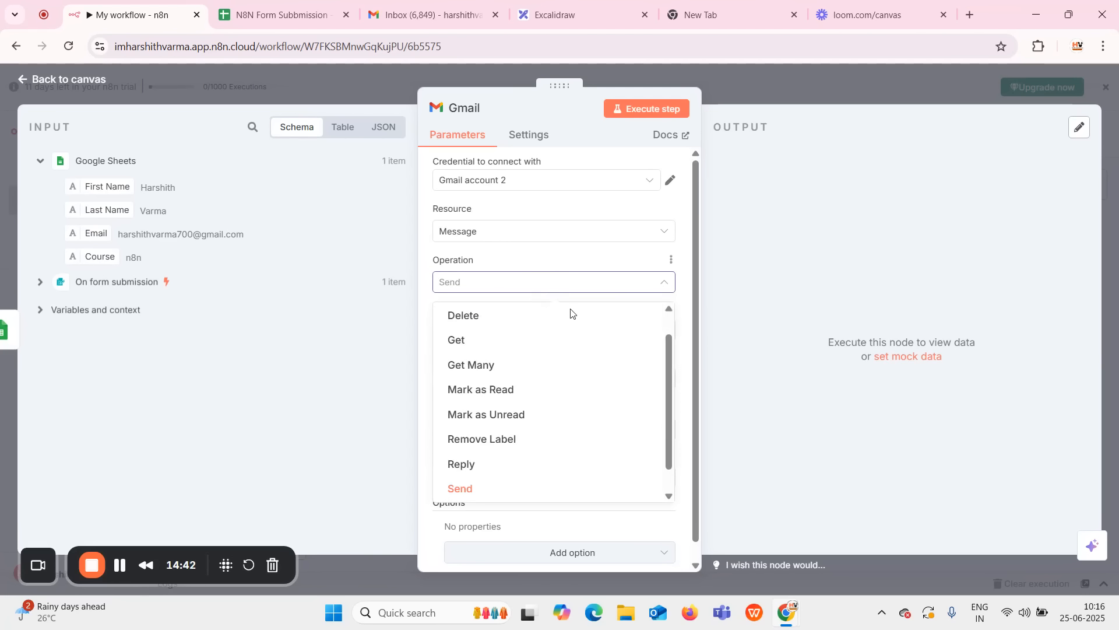
{"action": "left_click", "coordinate": [770, 283]}
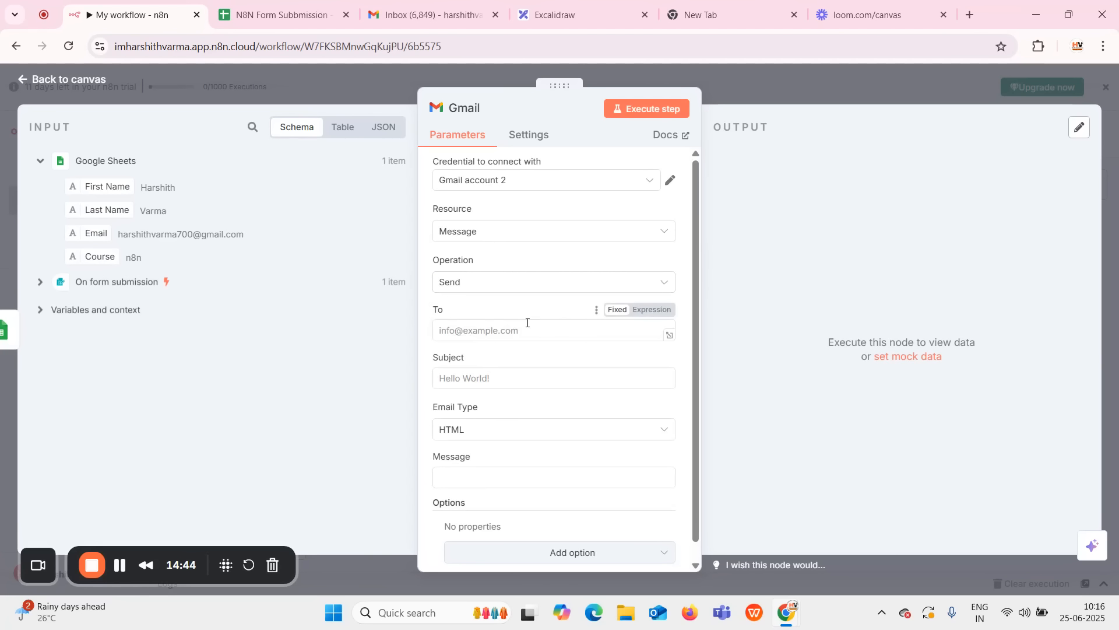
{"action": "left_click", "coordinate": [554, 332]}
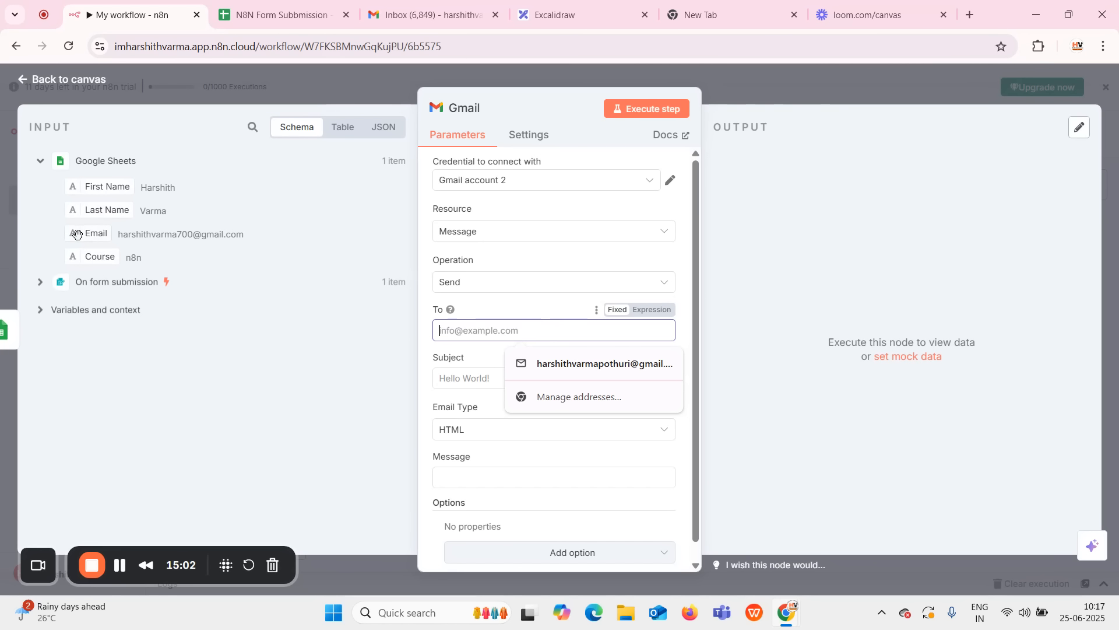
{"action": "left_click_drag", "start_coordinate": [79, 233], "coordinate": [461, 330]}
{"action": "left_click", "coordinate": [362, 356]}
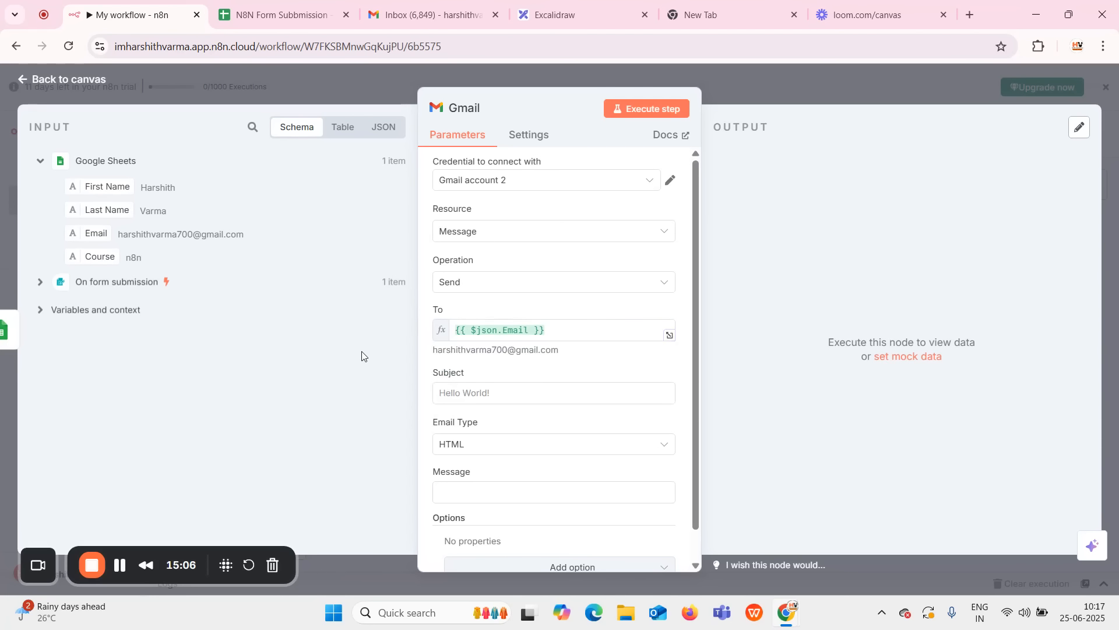
{"action": "left_click_drag", "start_coordinate": [563, 353], "coordinate": [422, 354]}
{"action": "left_click", "coordinate": [483, 358]}
{"action": "left_click", "coordinate": [505, 391]}
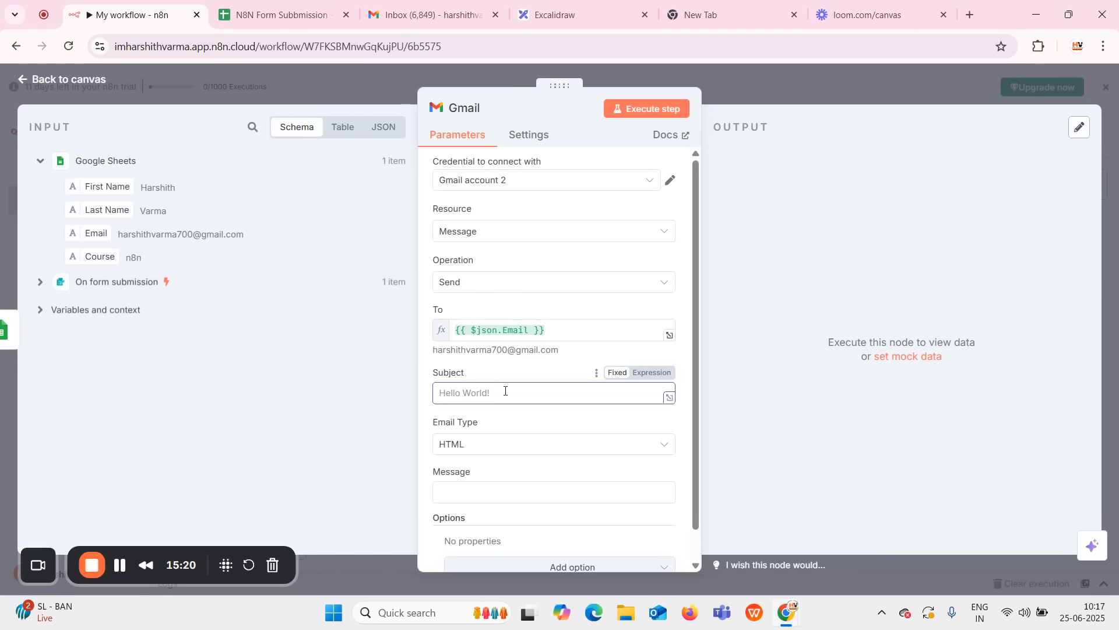
Enter the subject 'N8N Testing' and set the email type to HTML.
{"action": "type", "text": "N8N Testing"}
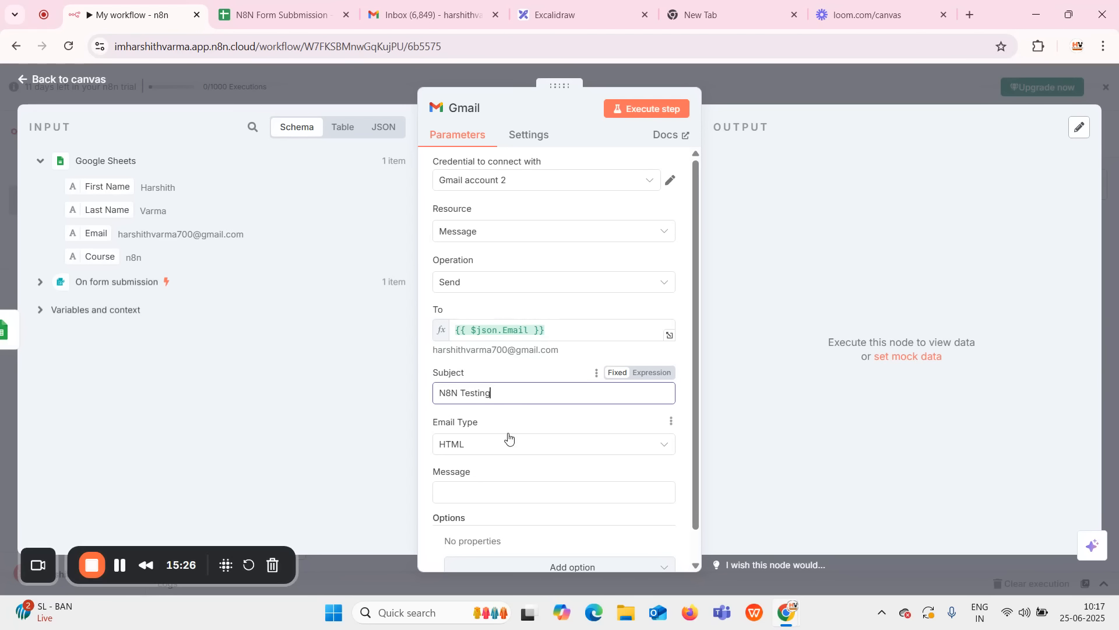
{"action": "scroll", "coordinate": [507, 437], "scroll_direction": "down", "scroll_amount": 1}
{"action": "left_click", "coordinate": [514, 414]}
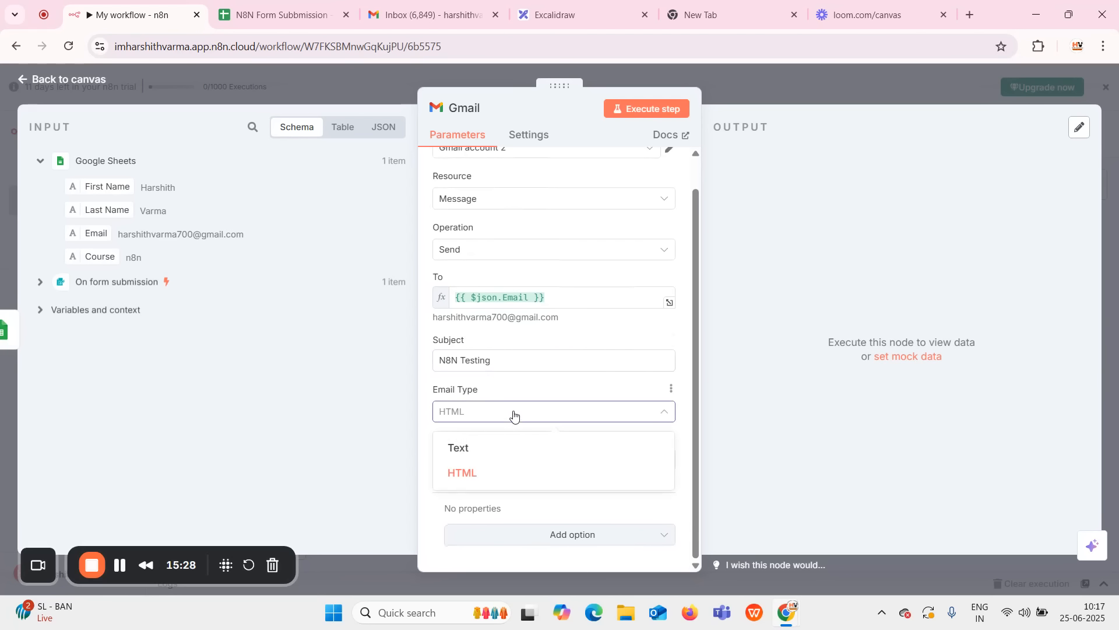
{"action": "left_click", "coordinate": [511, 474]}
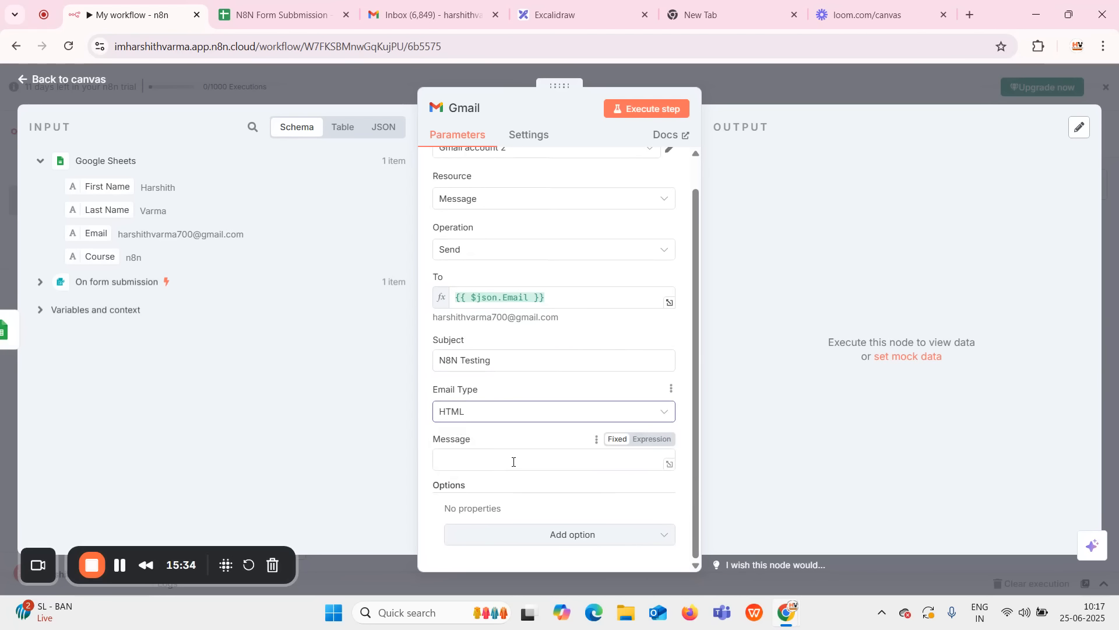
{"action": "left_click", "coordinate": [512, 461]}
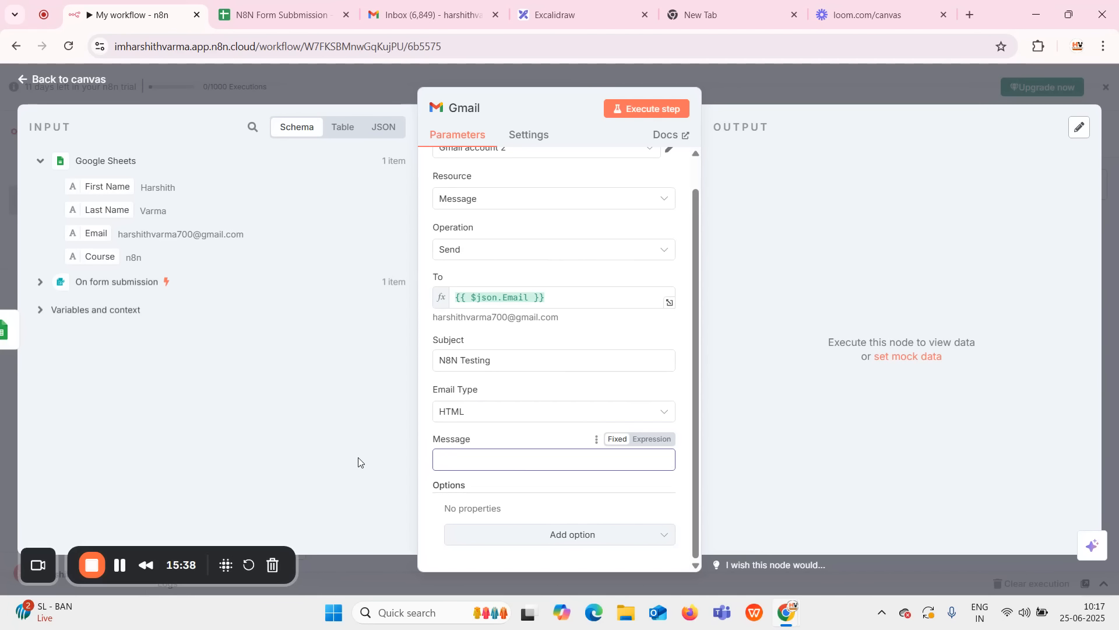
Write 'Hello, {First Name}' and a sentence confirming the submitted Course, inserting both INPUT fields.
{"action": "type", "text": "Hello,"}
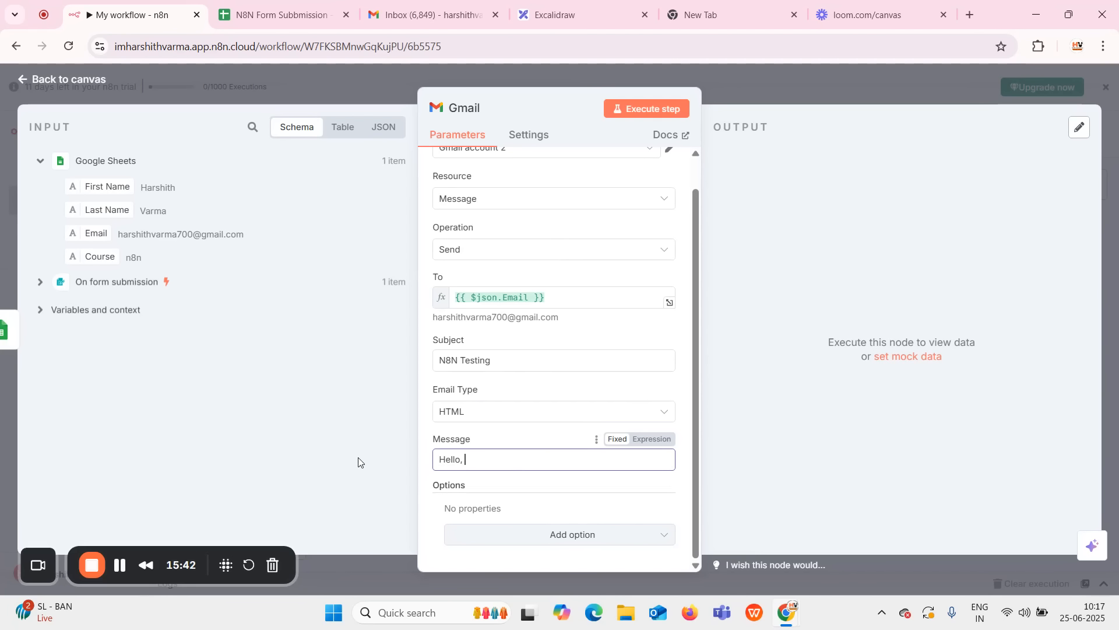
{"action": "left_click_drag", "start_coordinate": [76, 186], "coordinate": [512, 460]}
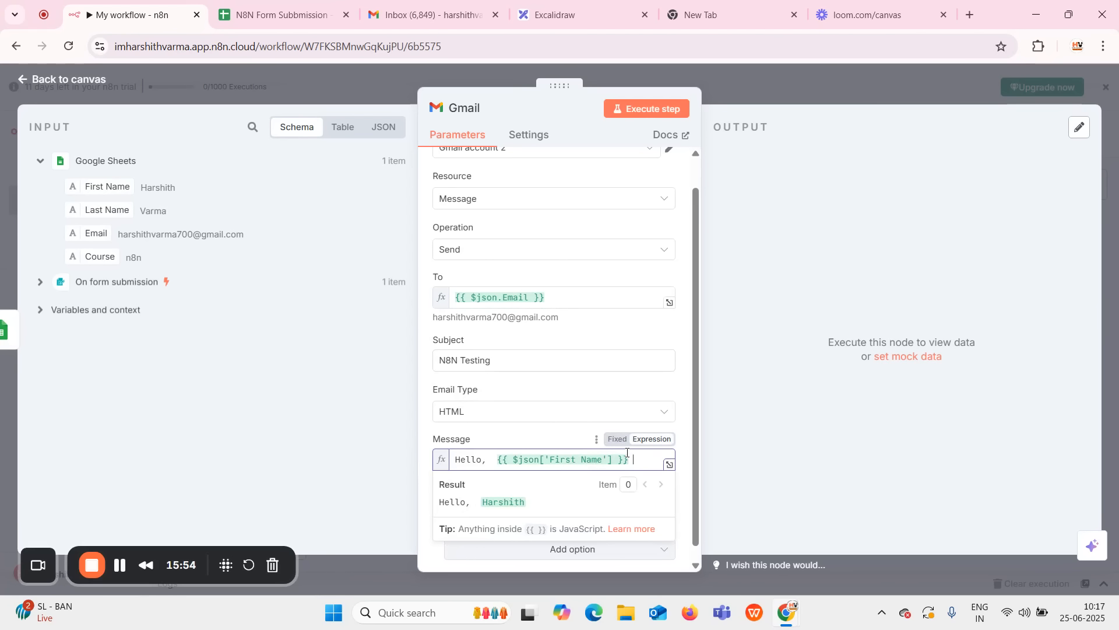
{"action": "type", "text": "This mail is to"}
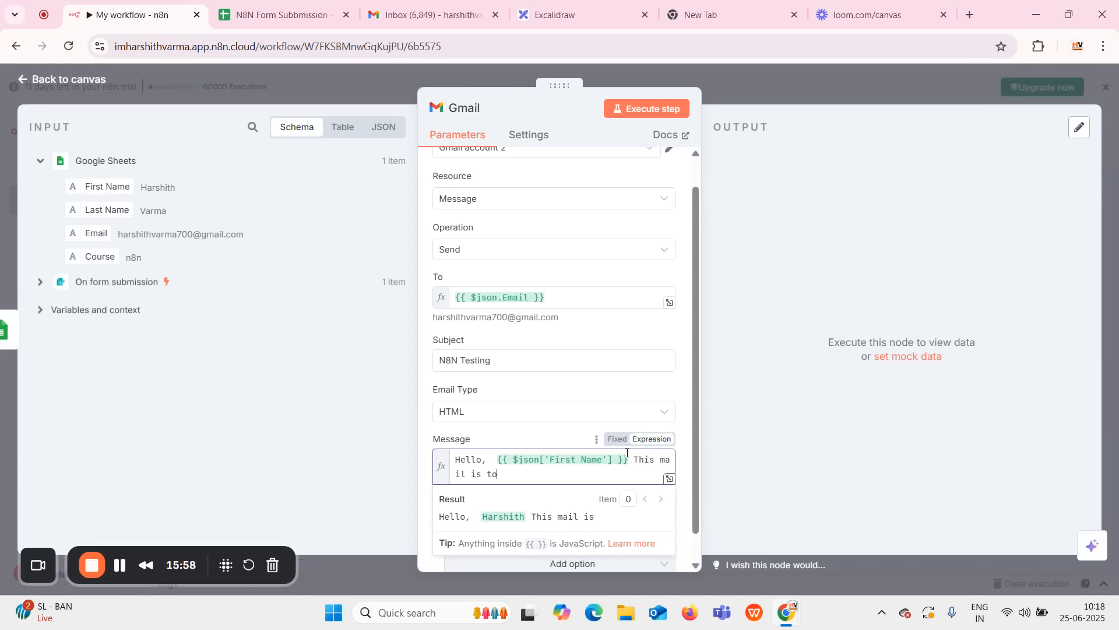
{"action": "type", "text": " confirm that yo"}
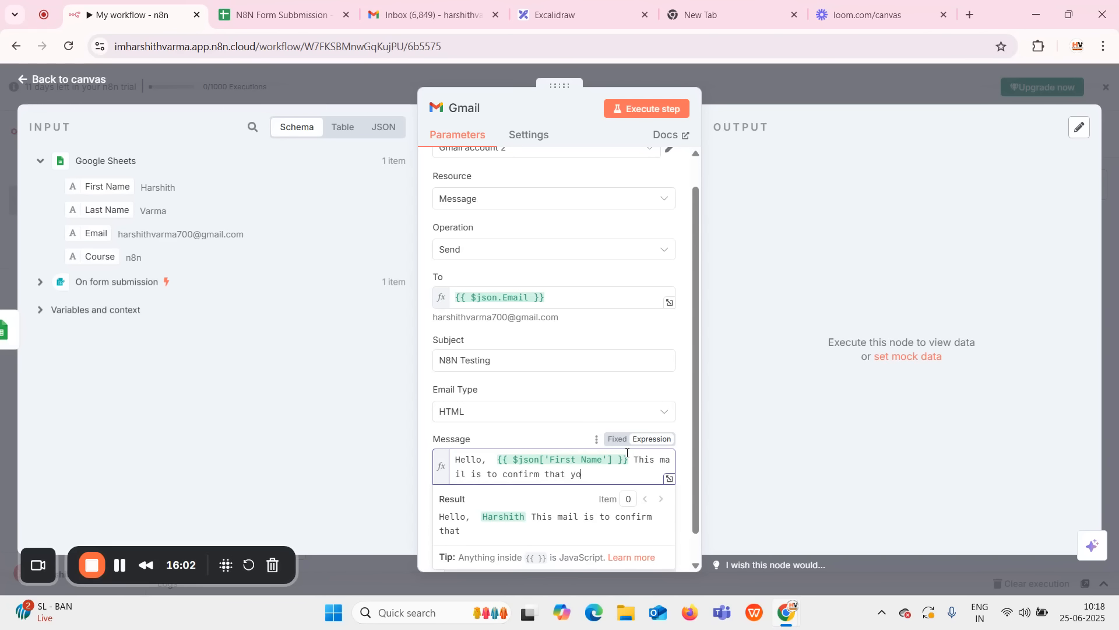
{"action": "type", "text": "u have su"}
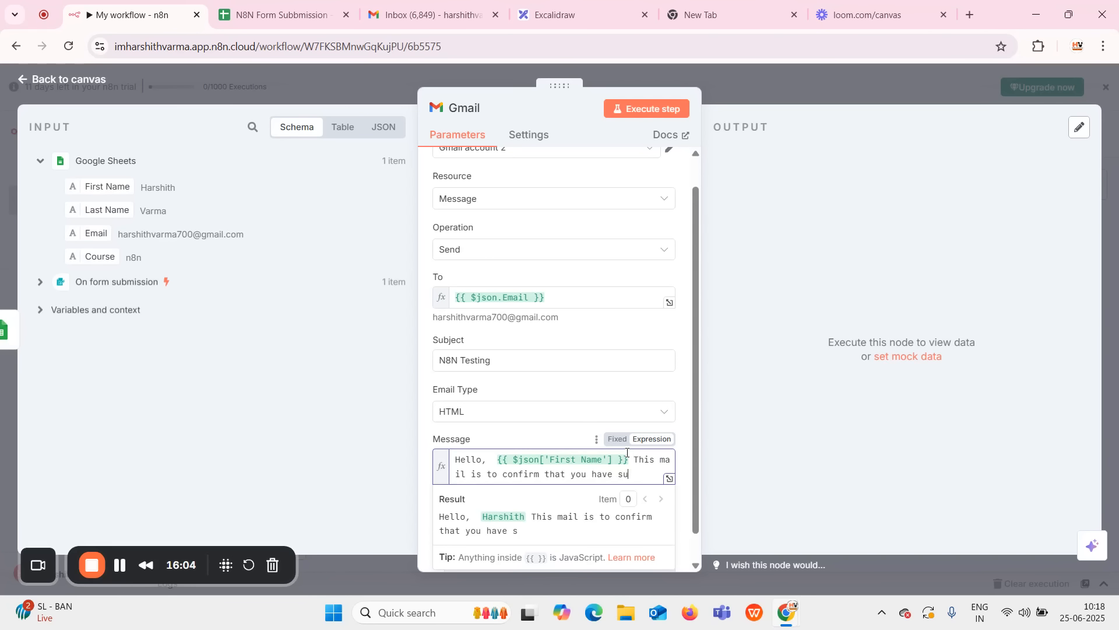
{"action": "type", "text": "ccessfully submitted"}
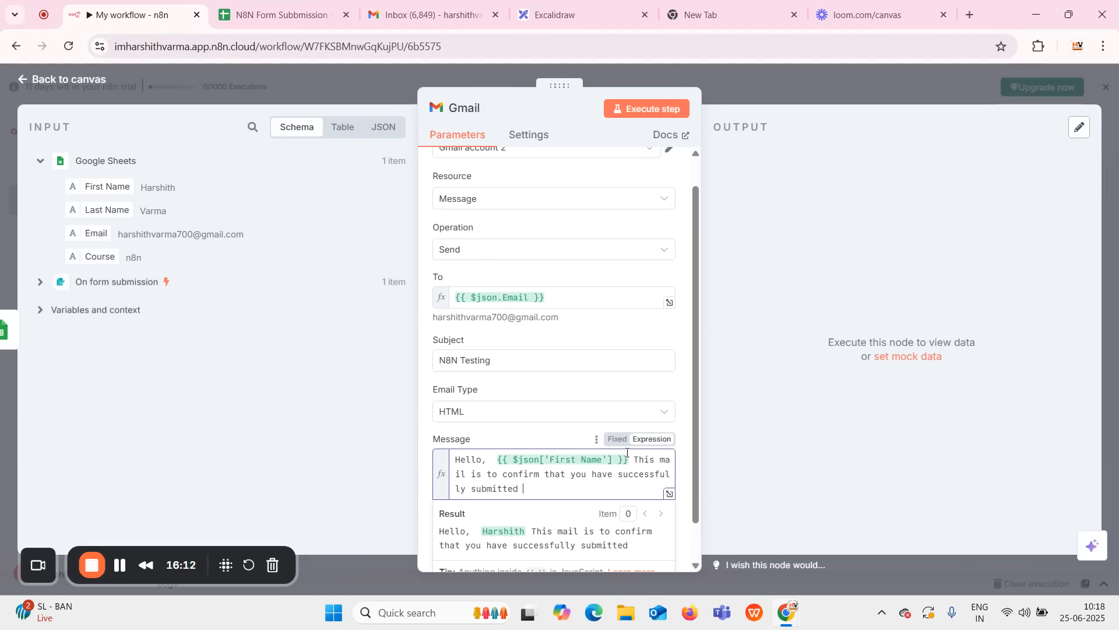
{"action": "type", "text": " the Course "}
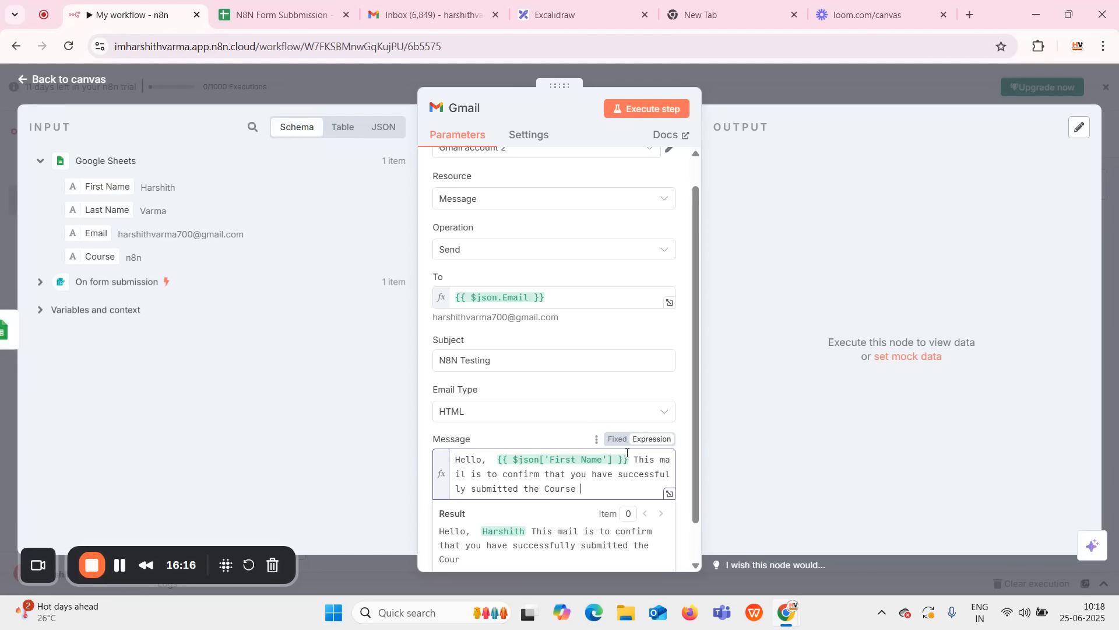
{"action": "type", "text": "type as"}
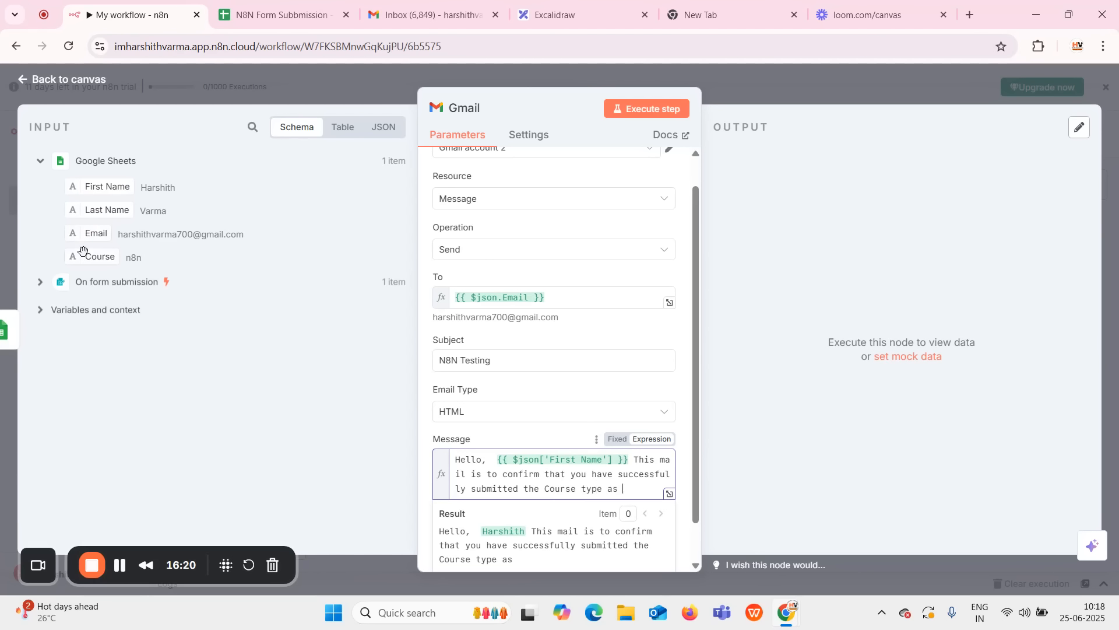
{"action": "left_click_drag", "start_coordinate": [83, 255], "coordinate": [624, 486]}
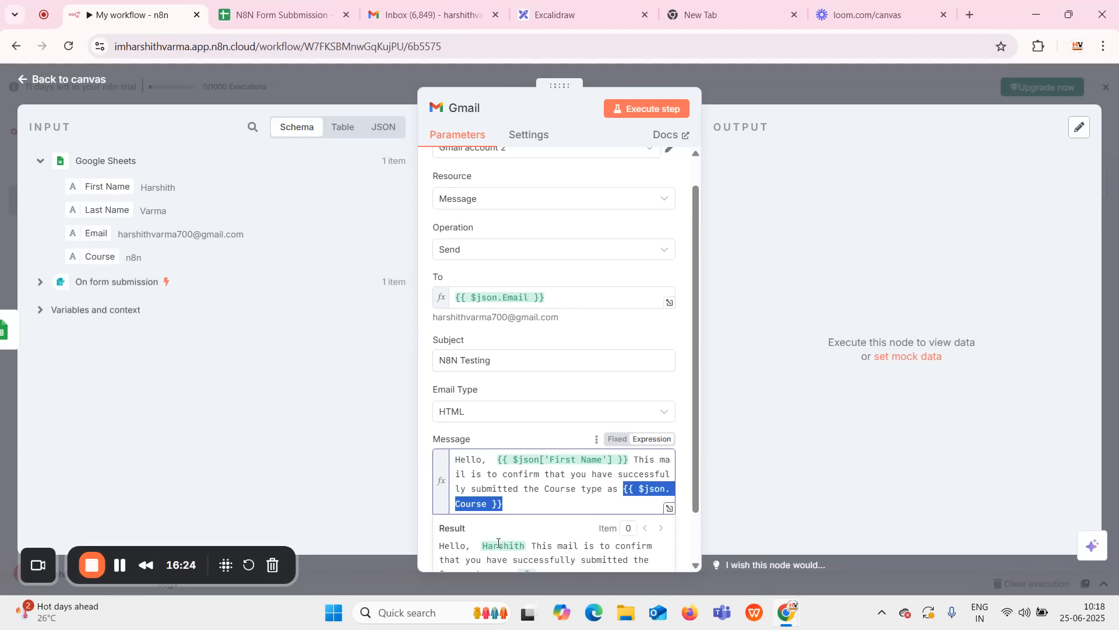
{"action": "scroll", "coordinate": [531, 508], "scroll_direction": "down", "scroll_amount": 1}
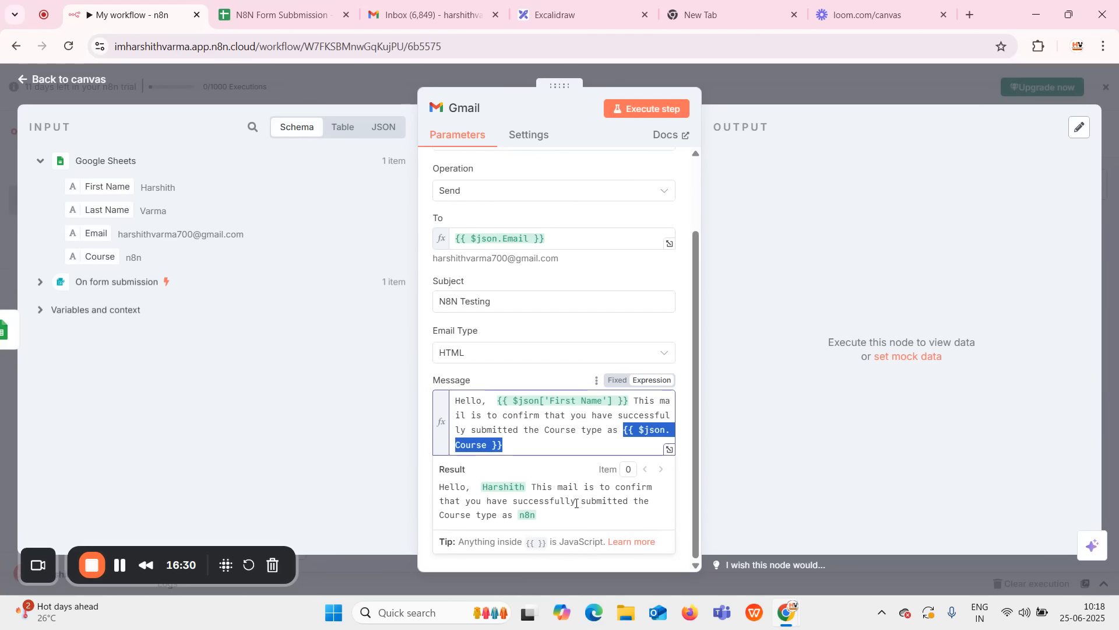
{"action": "left_click", "coordinate": [530, 447]}
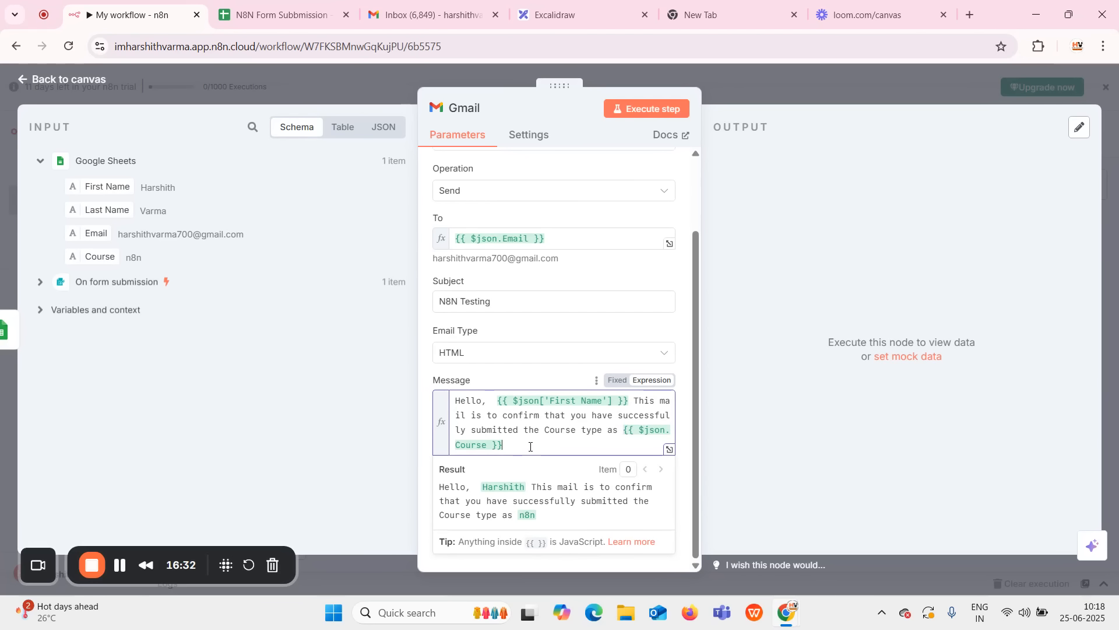
{"action": "type", "text": "."}
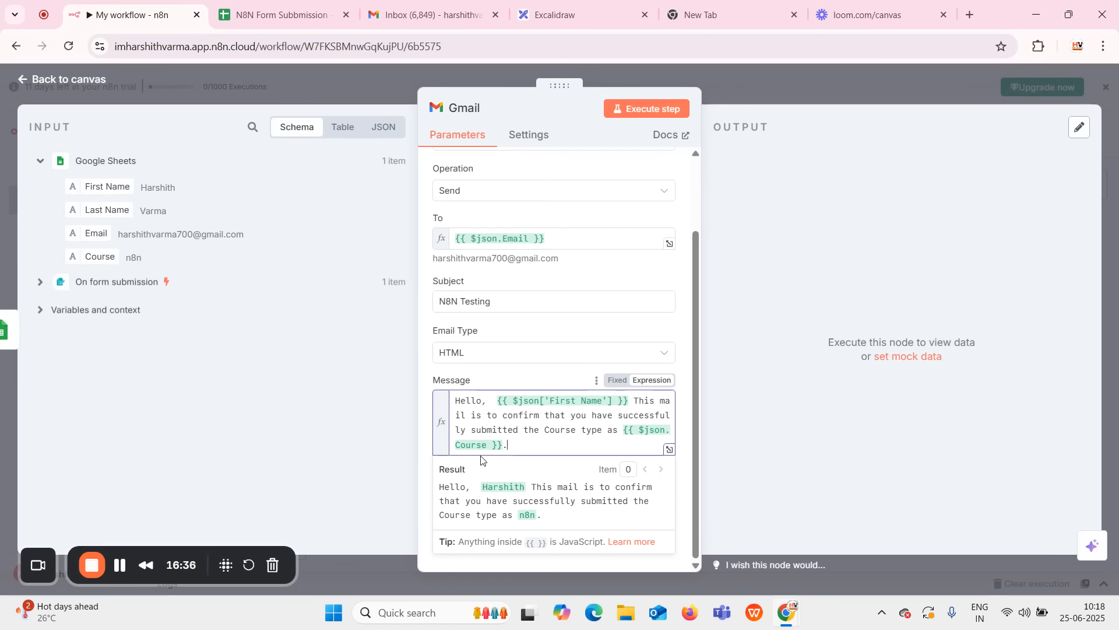
Add the 'Best Regards, Support Team' sign-off and send a test email from the Gmail step.
{"action": "key", "text": "Return"}
{"action": "key", "text": "Return"}
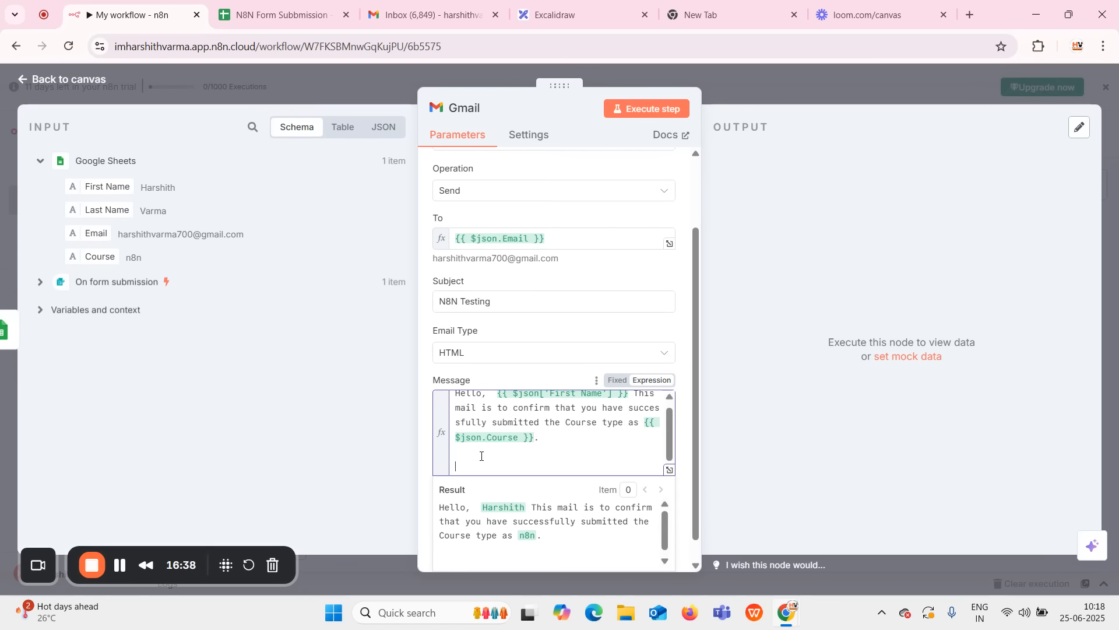
{"action": "type", "text": "Best Regards,"}
{"action": "key", "text": "Return"}
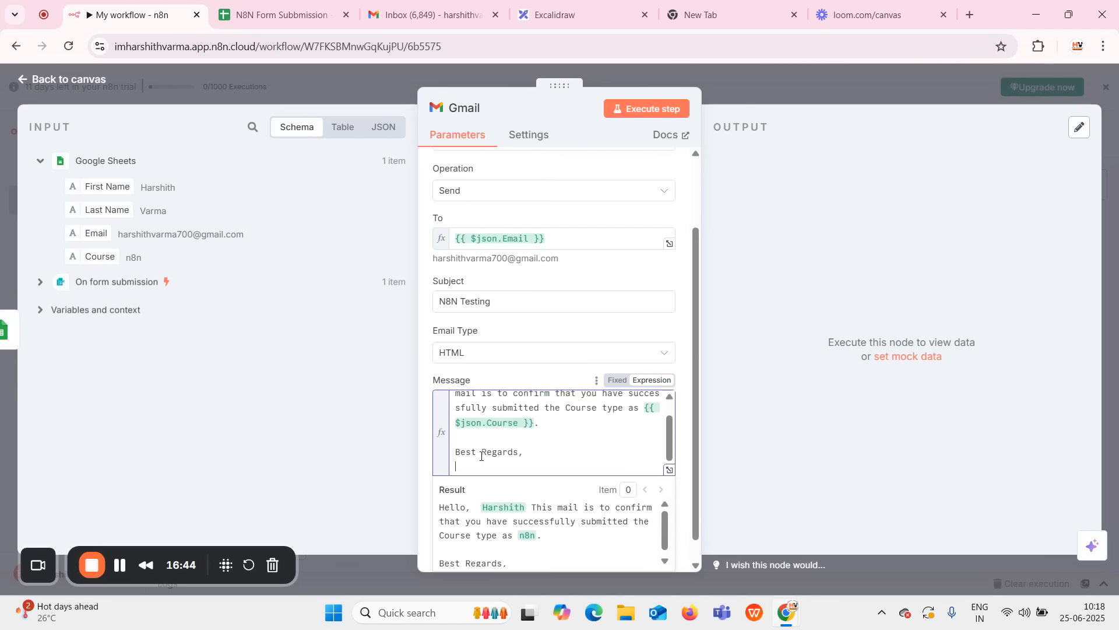
{"action": "type", "text": "Su"}
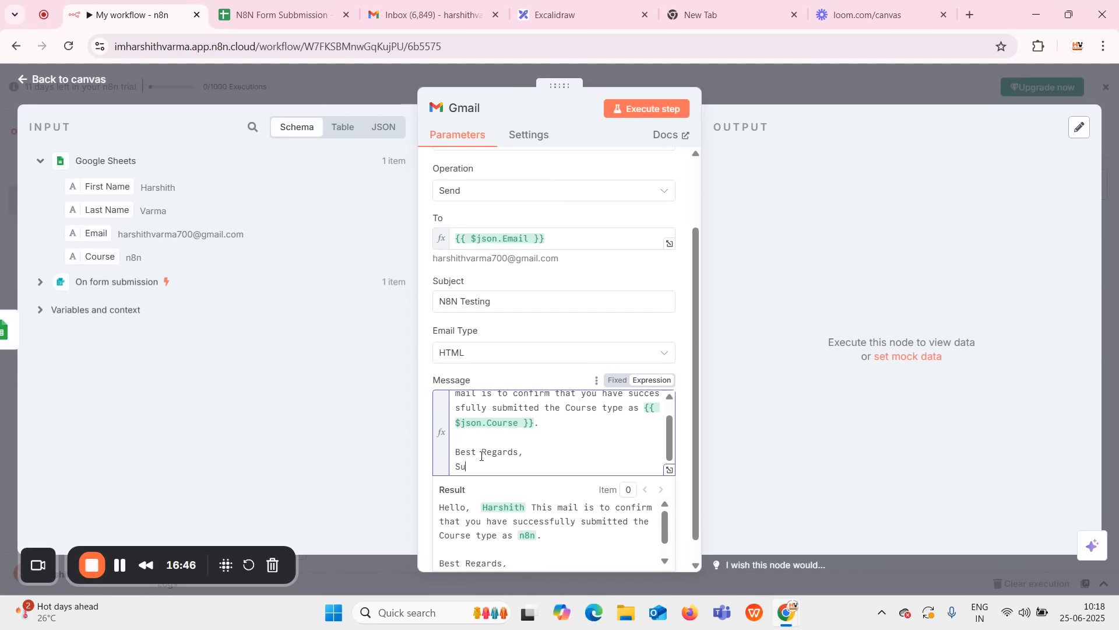
{"action": "type", "text": "pport Team"}
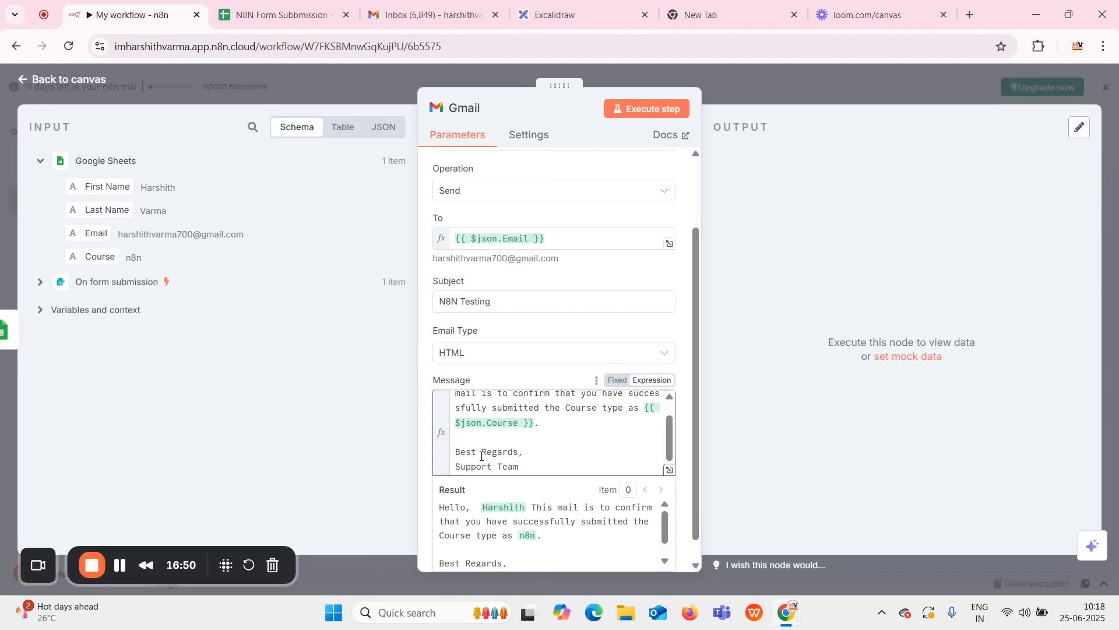
{"action": "scroll", "coordinate": [540, 347], "scroll_direction": "down", "scroll_amount": 1}
{"action": "scroll", "coordinate": [591, 495], "scroll_direction": "down", "scroll_amount": 1}
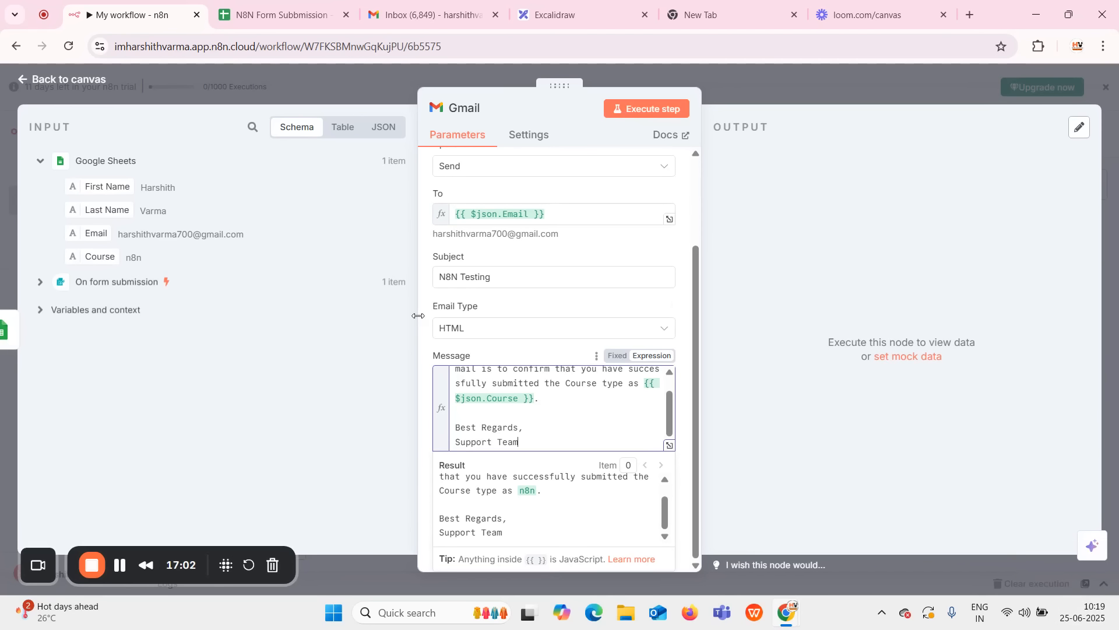
{"action": "left_click", "coordinate": [647, 114]}
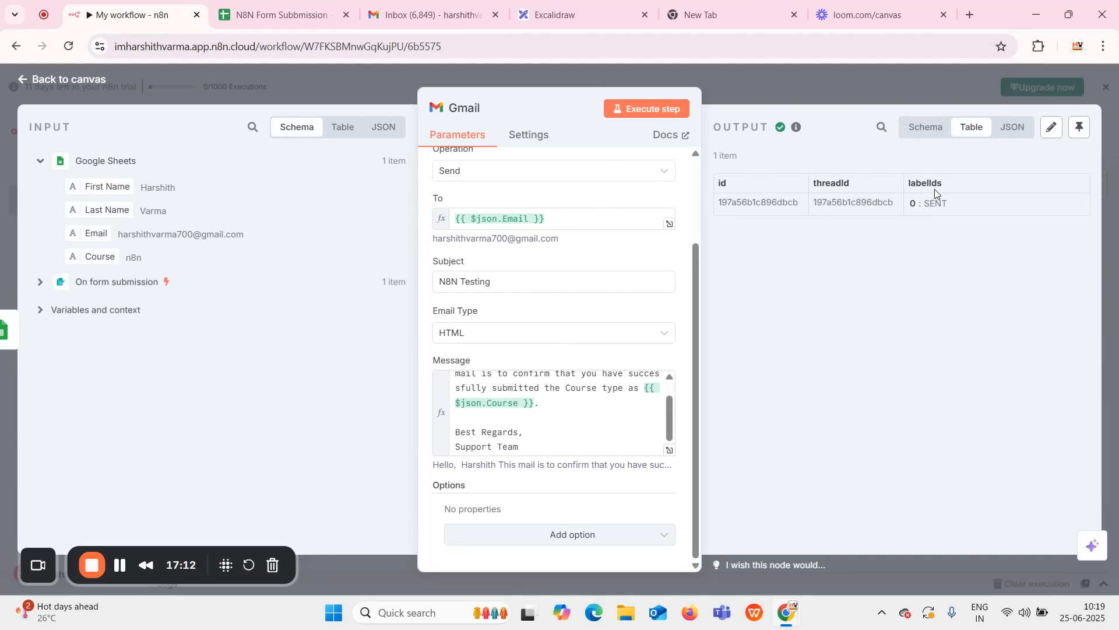
Verify in Gmail that the personalised N8N Testing confirmation email arrived, then go back to n8n.
{"action": "left_click", "coordinate": [393, 19]}
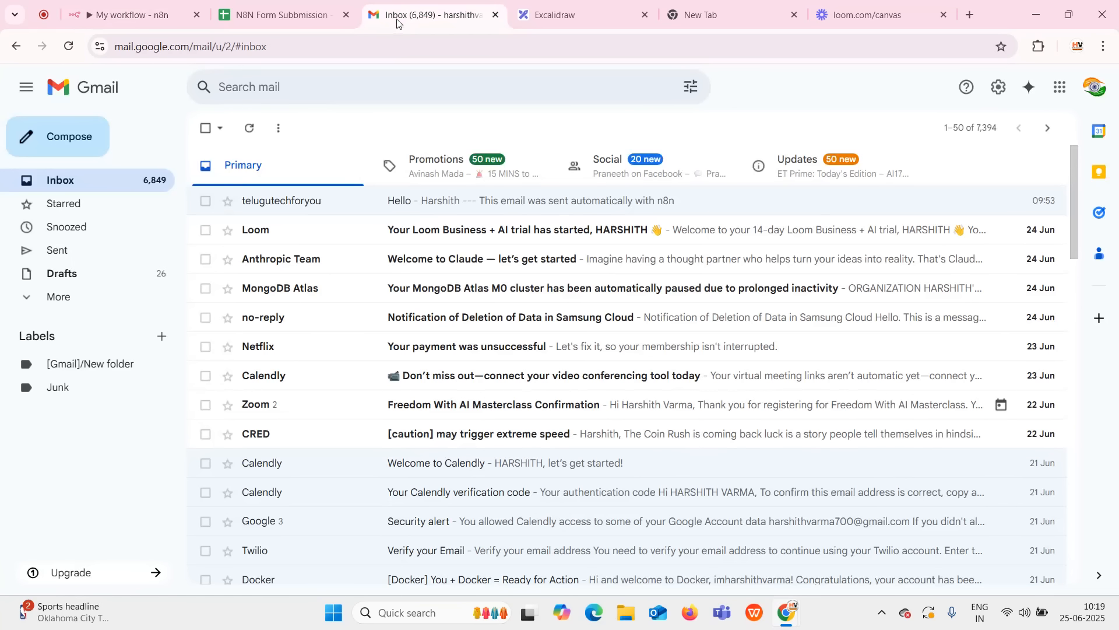
{"action": "left_click", "coordinate": [247, 129]}
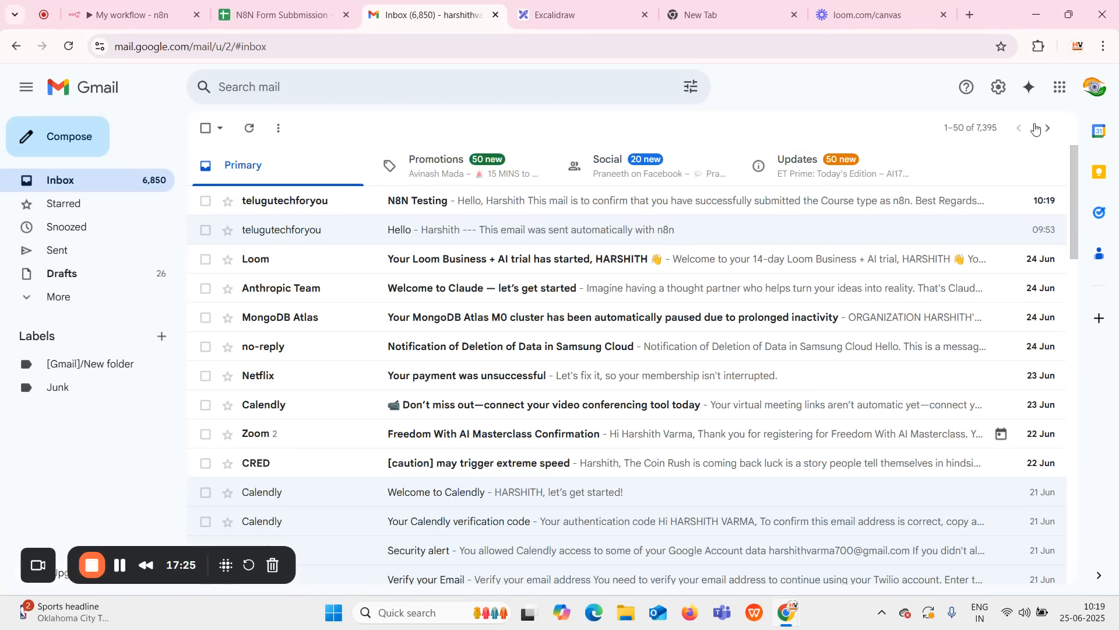
{"action": "left_click", "coordinate": [551, 209]}
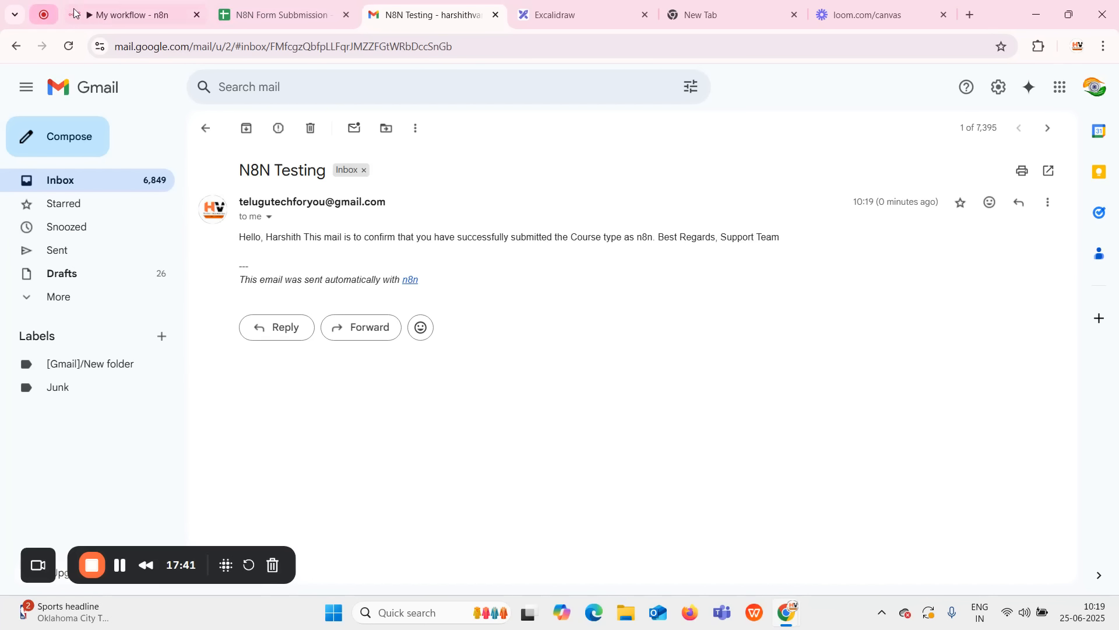
{"action": "left_click", "coordinate": [146, 20]}
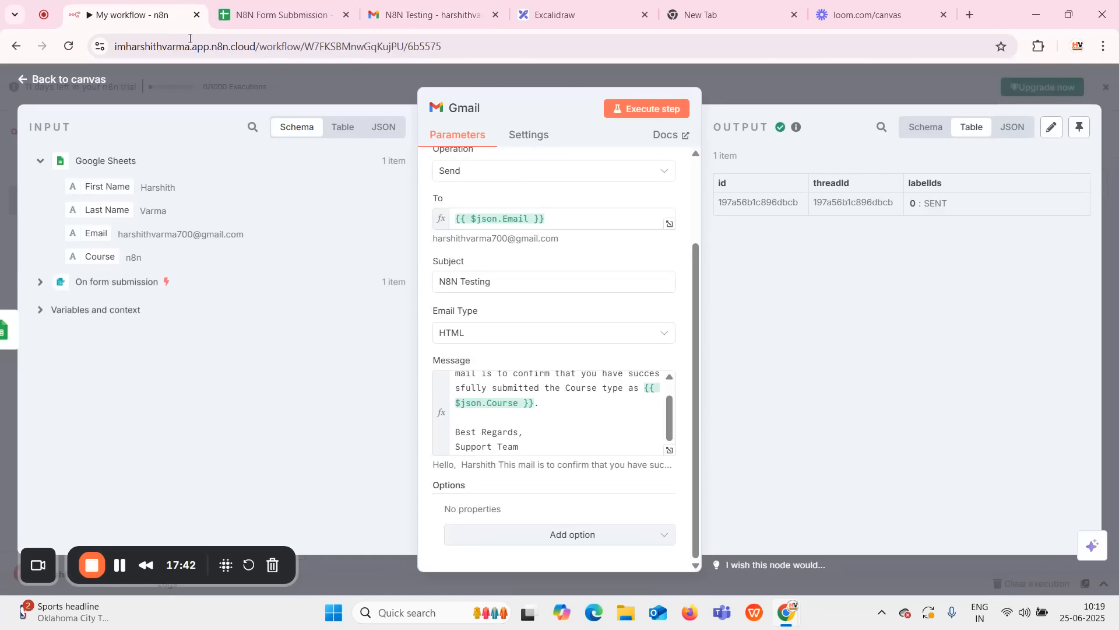
Activate the workflow and reopen the On form submission trigger's details.
{"action": "left_click", "coordinate": [726, 86]}
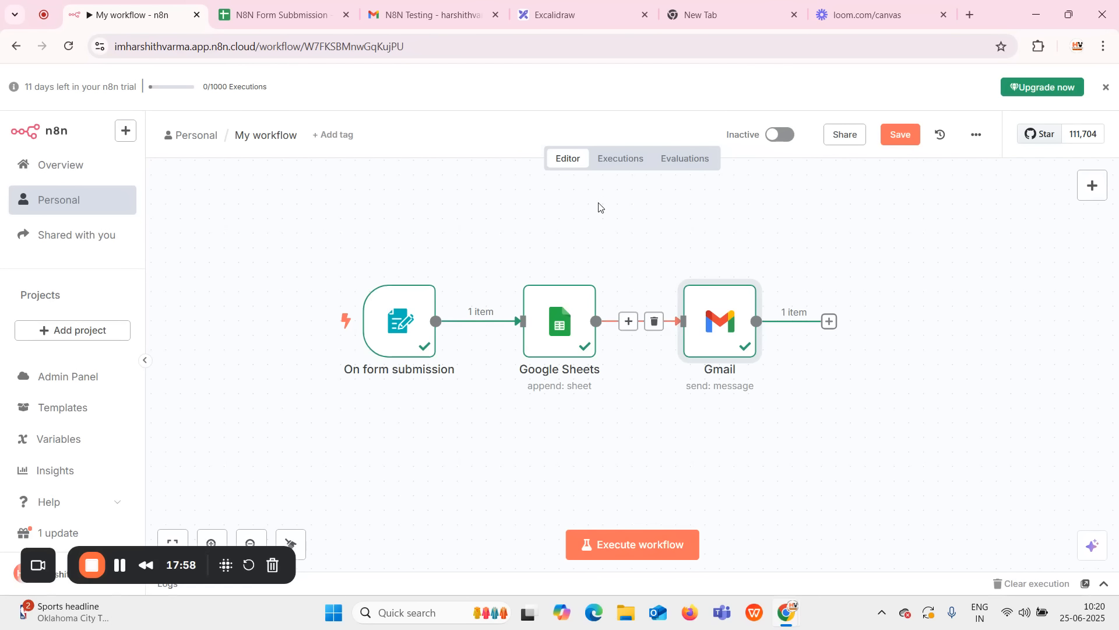
{"action": "left_click", "coordinate": [781, 135]}
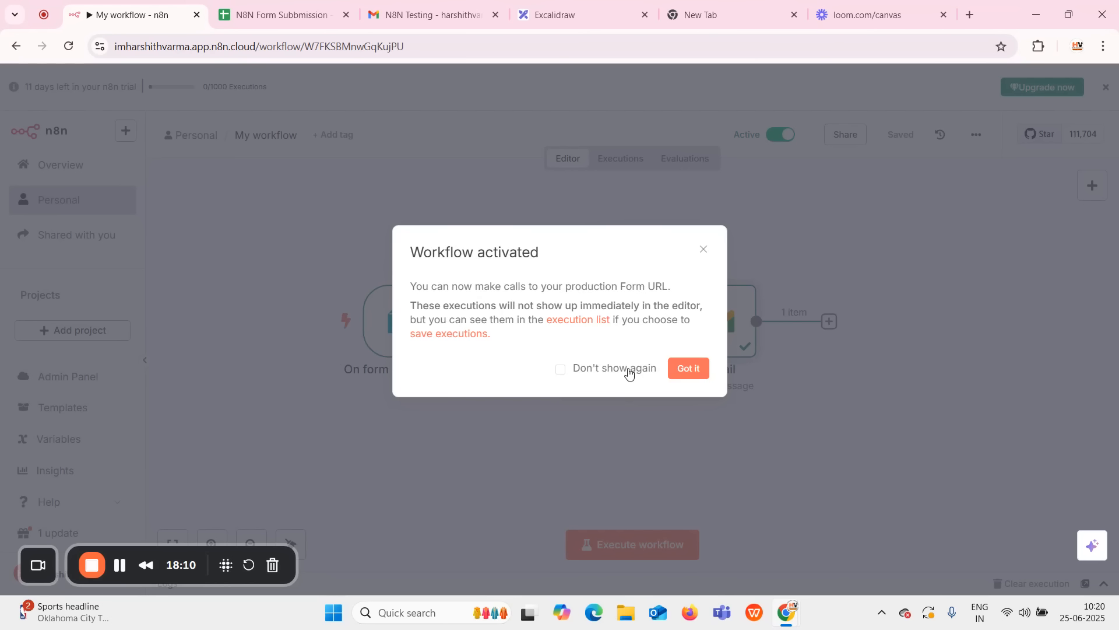
{"action": "left_click", "coordinate": [703, 256]}
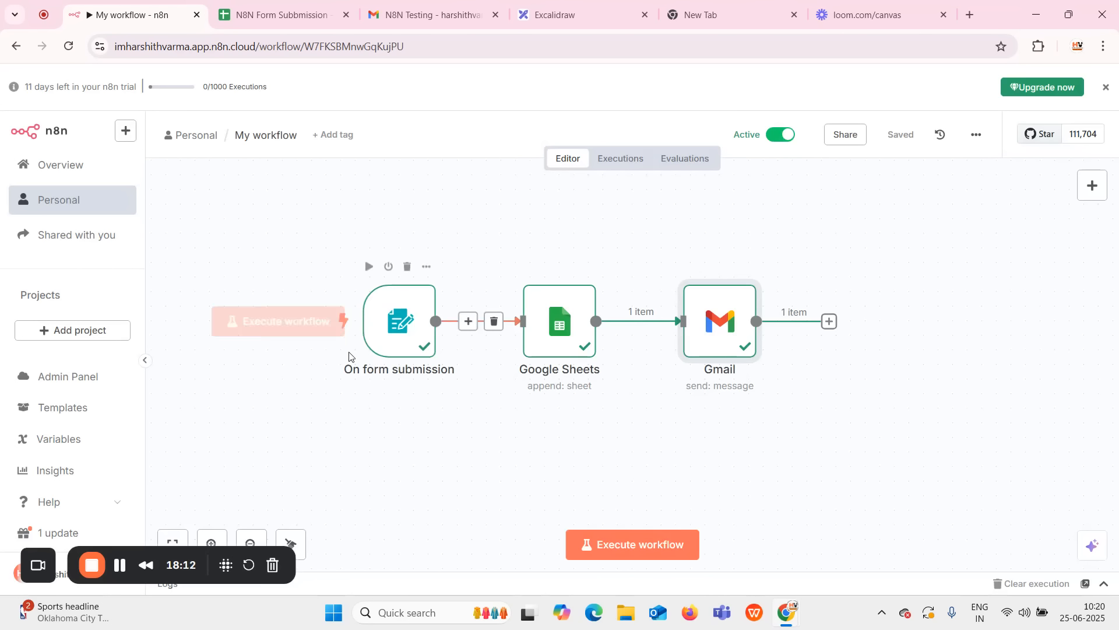
{"action": "double_click", "coordinate": [392, 319]}
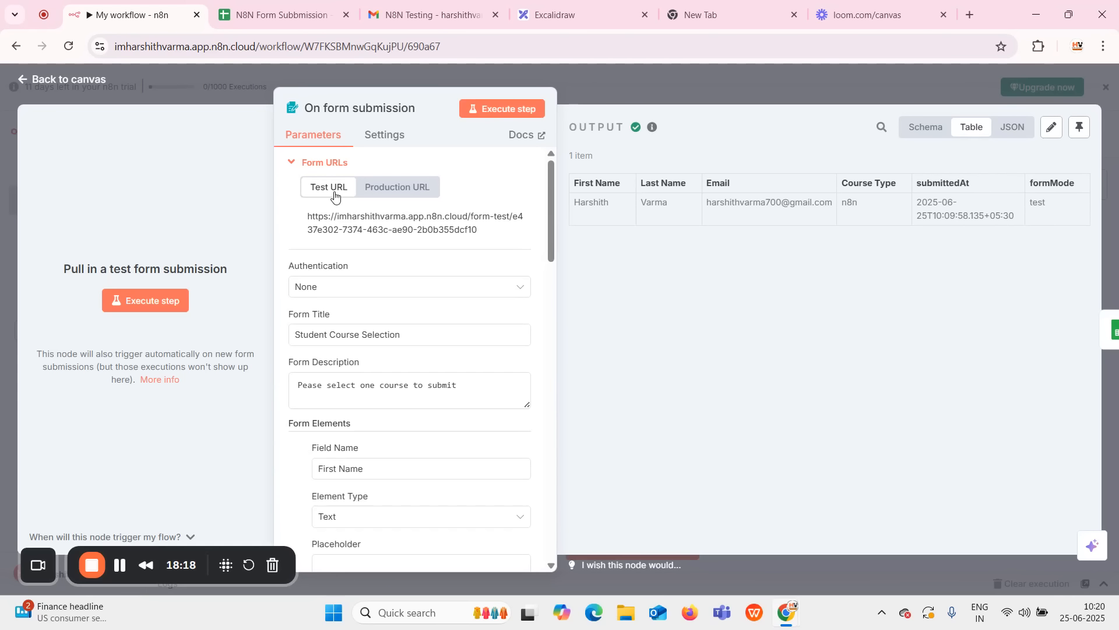
Copy the form trigger's Production URL and close its details panel.
{"action": "left_click", "coordinate": [396, 187]}
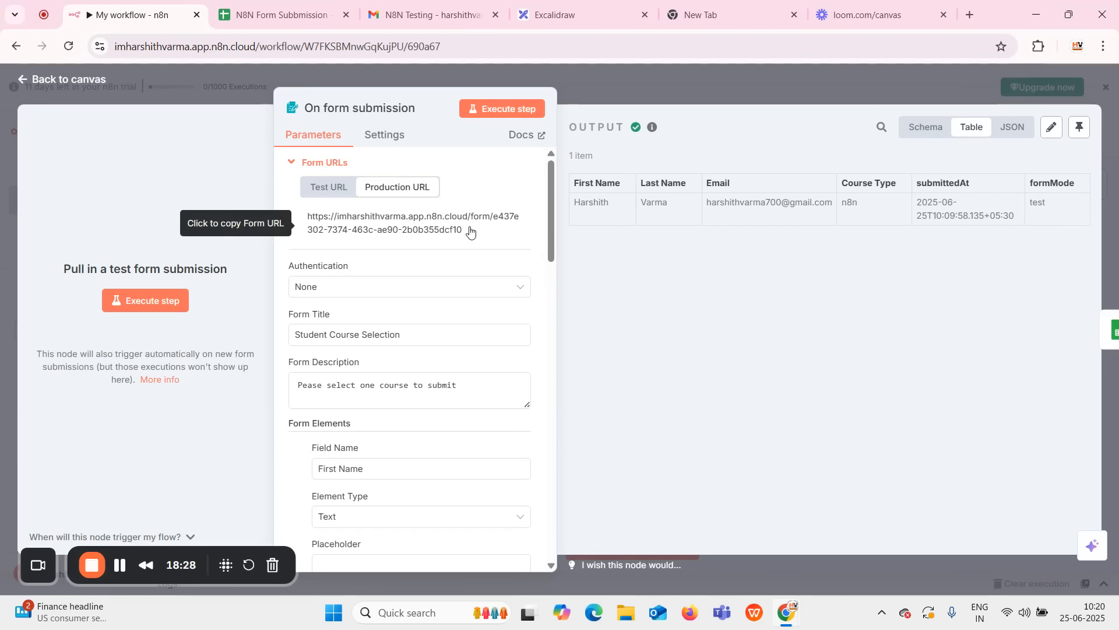
{"action": "triple_click", "coordinate": [365, 214]}
{"action": "left_click_drag", "start_coordinate": [365, 209], "coordinate": [308, 218]}
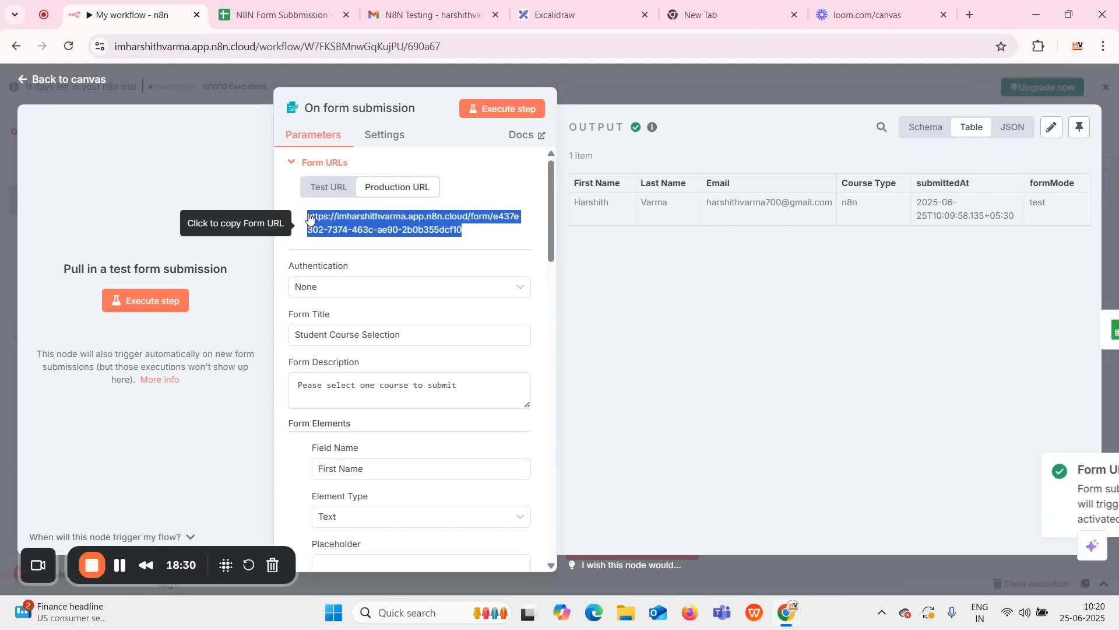
{"action": "right_click", "coordinate": [335, 228]}
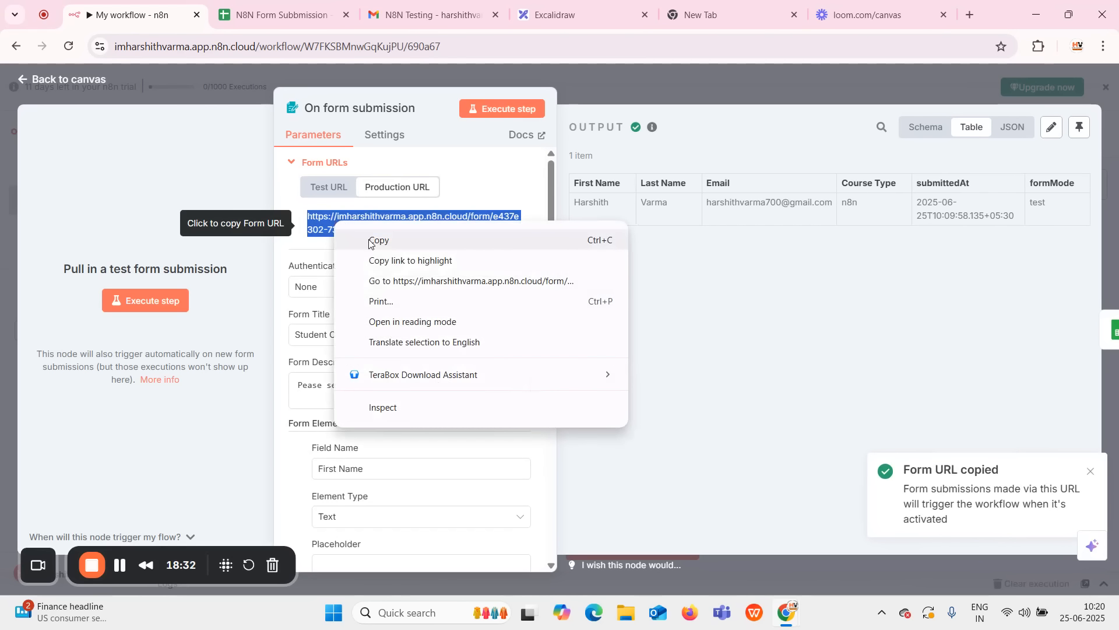
{"action": "left_click", "coordinate": [376, 241]}
{"action": "left_click", "coordinate": [584, 76]}
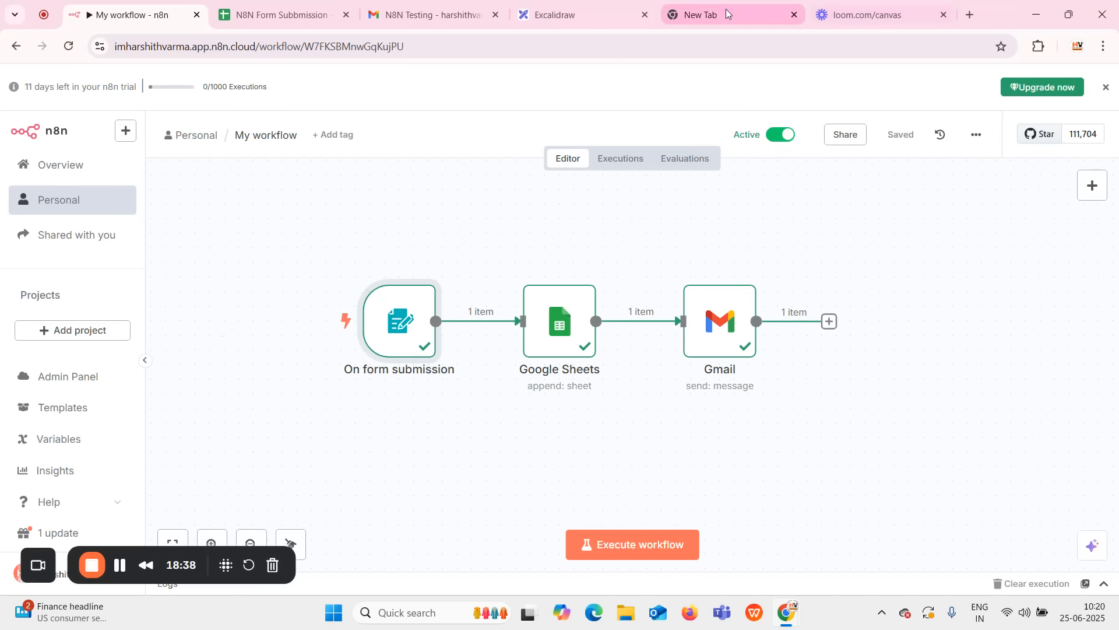
{"action": "left_click", "coordinate": [675, 18]}
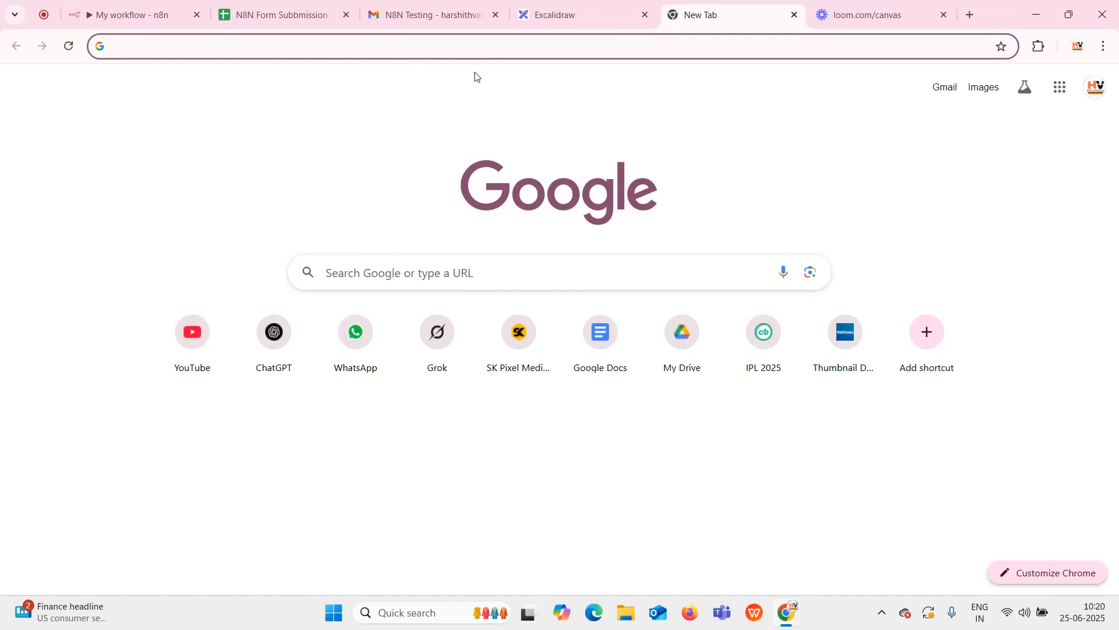
Load the Student Course Selection form from the copied production URL in a new tab.
{"action": "key", "text": "ctrl+v"}
{"action": "key", "text": "Return"}
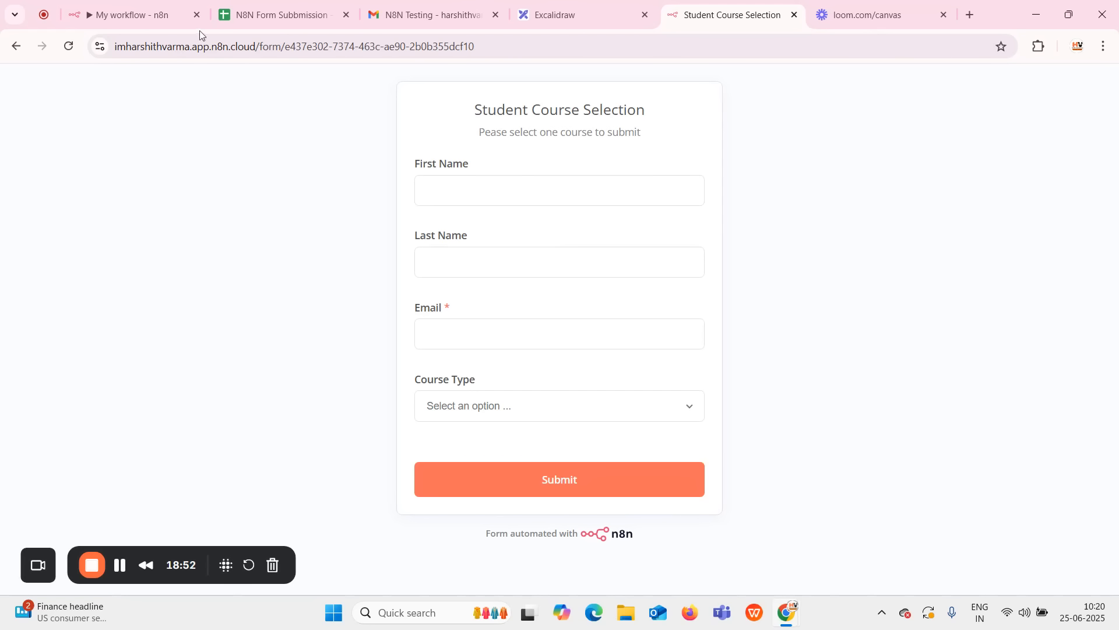
{"action": "left_click", "coordinate": [110, 8]}
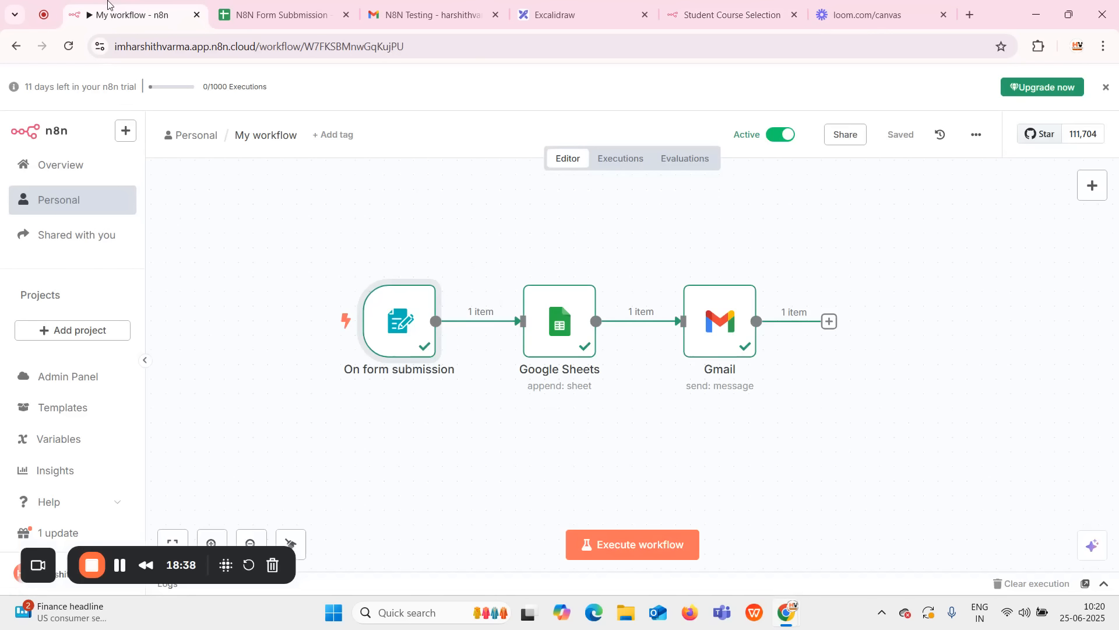
{"action": "left_click", "coordinate": [730, 19]}
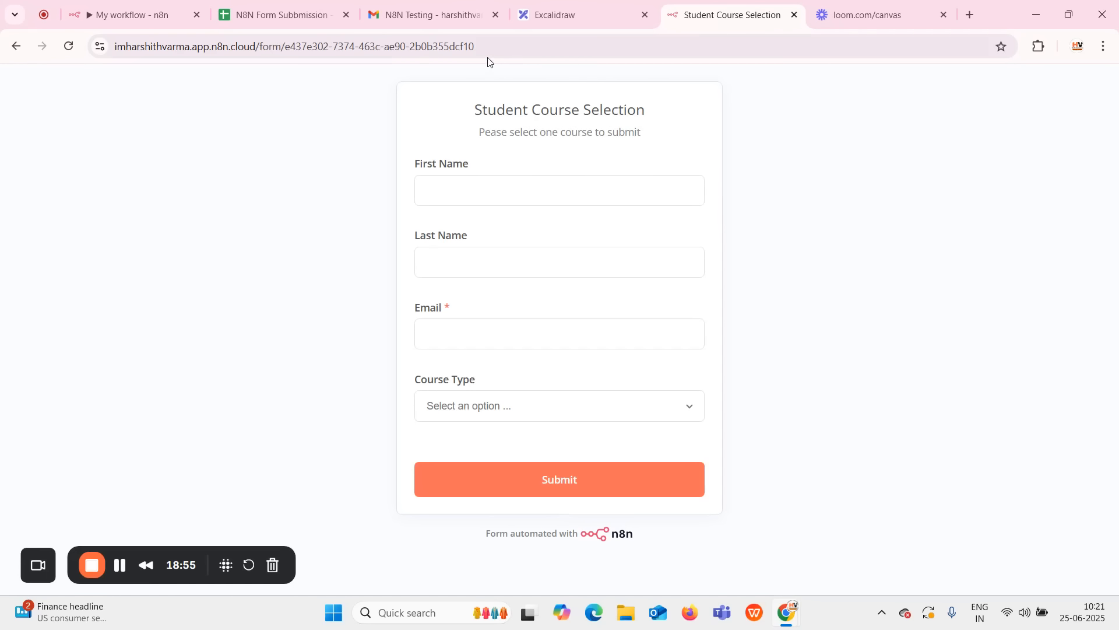
Fill in the student's first name, last name and e-mail address on the form.
{"action": "left_click", "coordinate": [520, 188]}
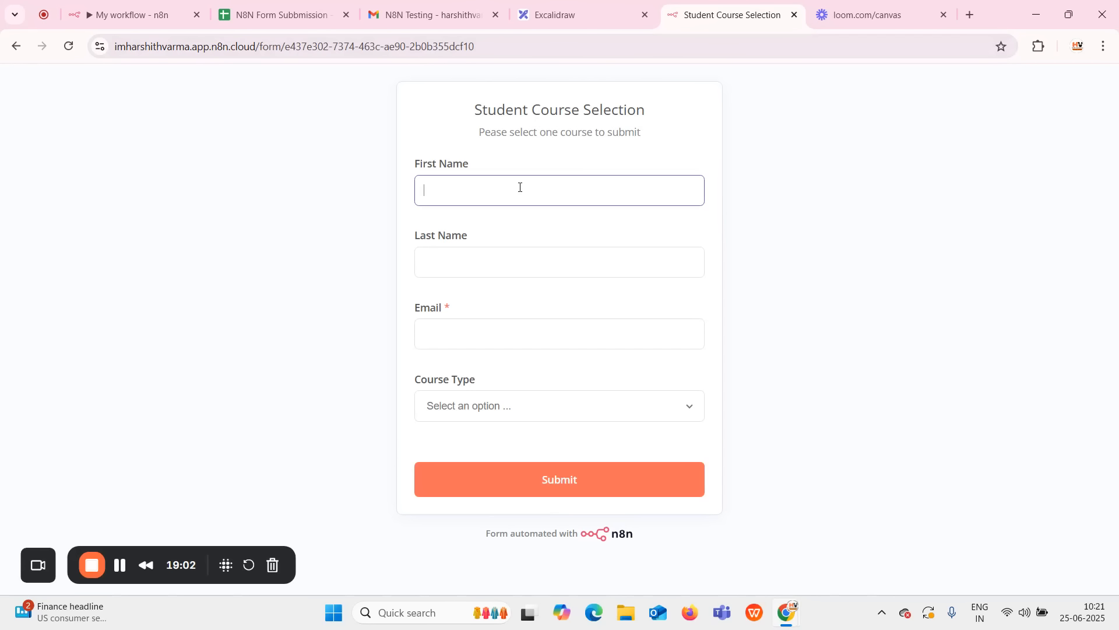
{"action": "type", "text": "Virat"}
{"action": "left_click", "coordinate": [589, 266]}
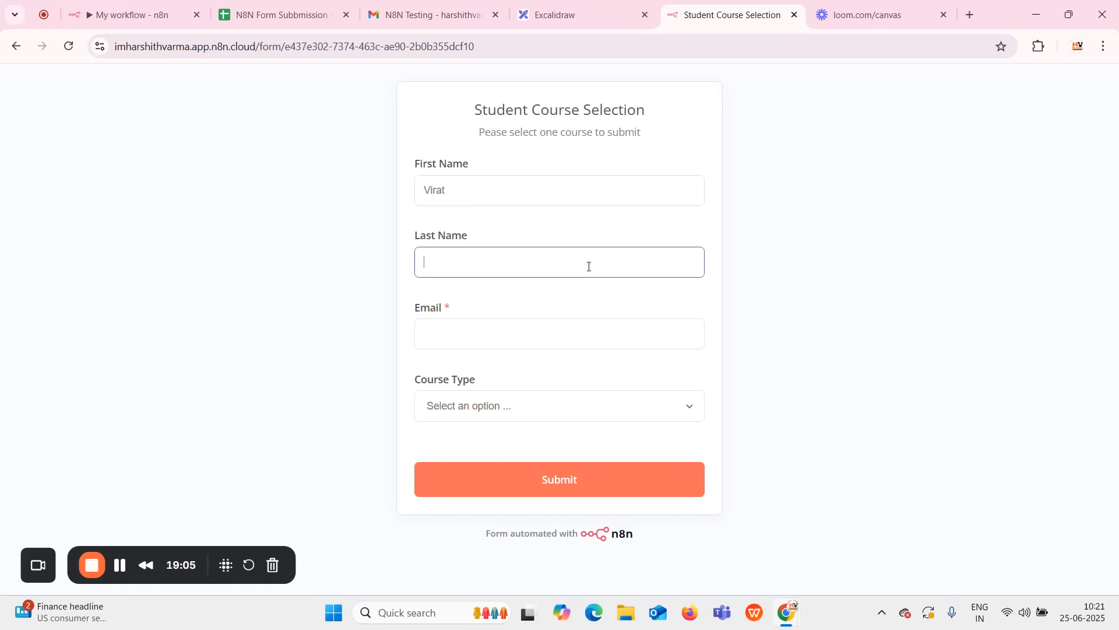
{"action": "type", "text": "Kohli"}
{"action": "left_click", "coordinate": [593, 330]}
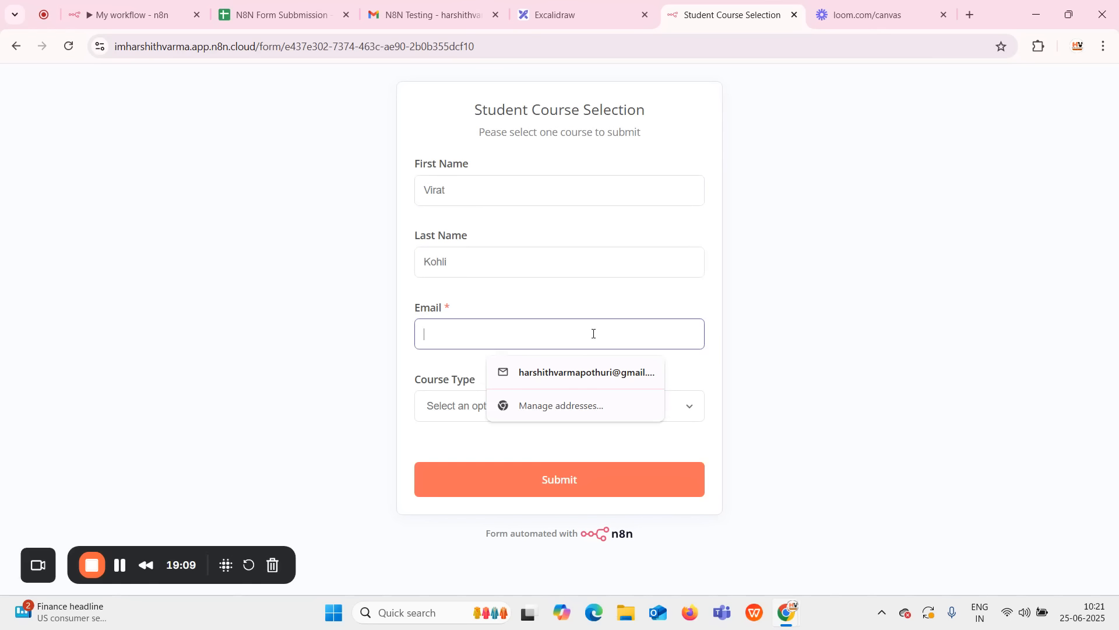
{"action": "key", "text": "Down"}
{"action": "key", "text": "Return"}
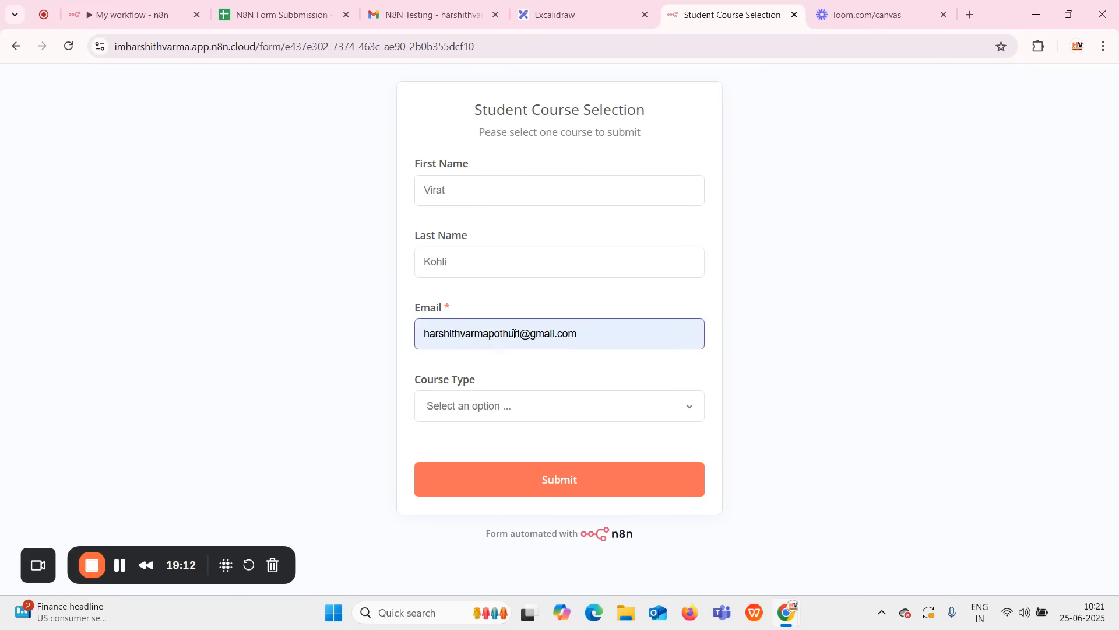
{"action": "left_click", "coordinate": [522, 332]}
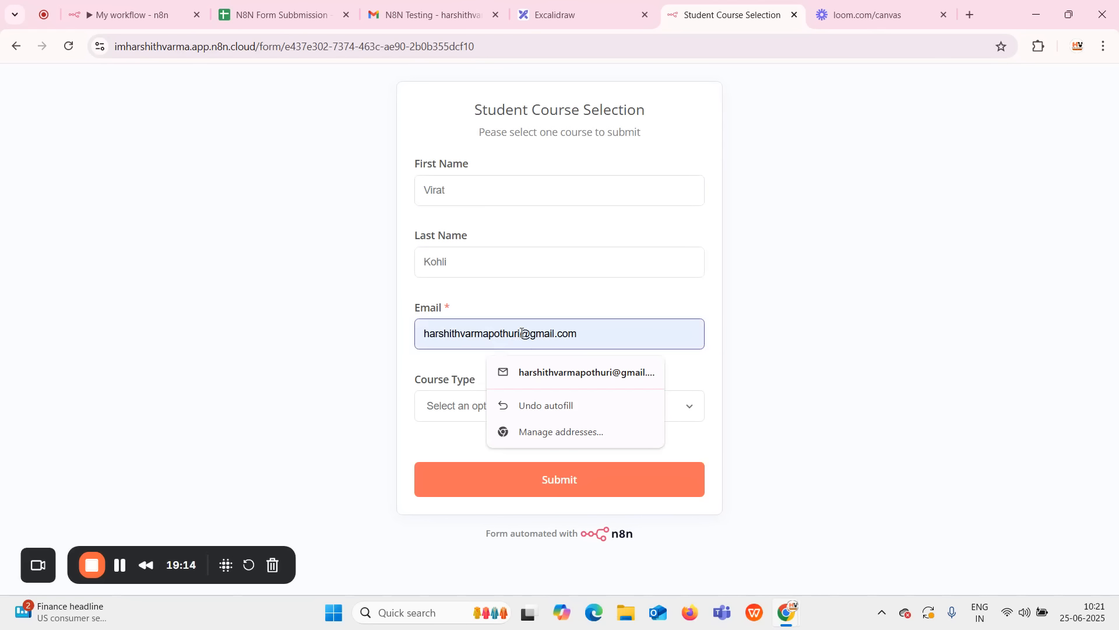
{"action": "key", "text": "BackSpace"}
{"action": "key", "text": "BackSpace"}
{"action": "key", "text": "BackSpace"}
{"action": "key", "text": "BackSpace"}
{"action": "key", "text": "BackSpace"}
{"action": "key", "text": "BackSpace"}
{"action": "key", "text": "BackSpace"}
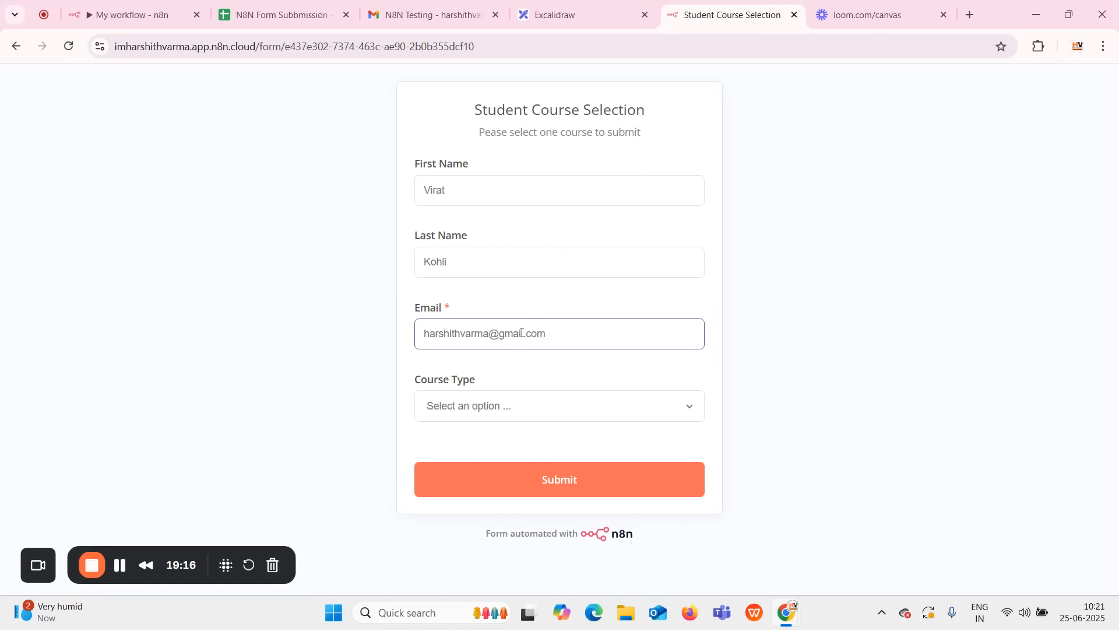
{"action": "type", "text": "700"}
Choose Langchain as the Course Type and submit the form.
{"action": "left_click", "coordinate": [540, 404]}
{"action": "left_click", "coordinate": [525, 444]}
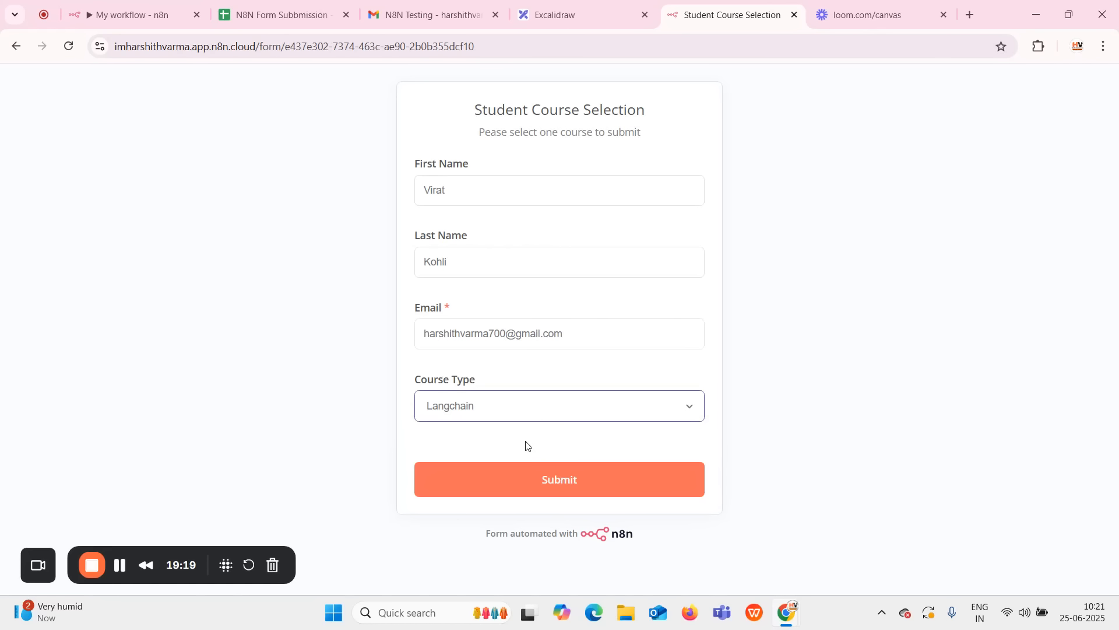
{"action": "left_click", "coordinate": [528, 477]}
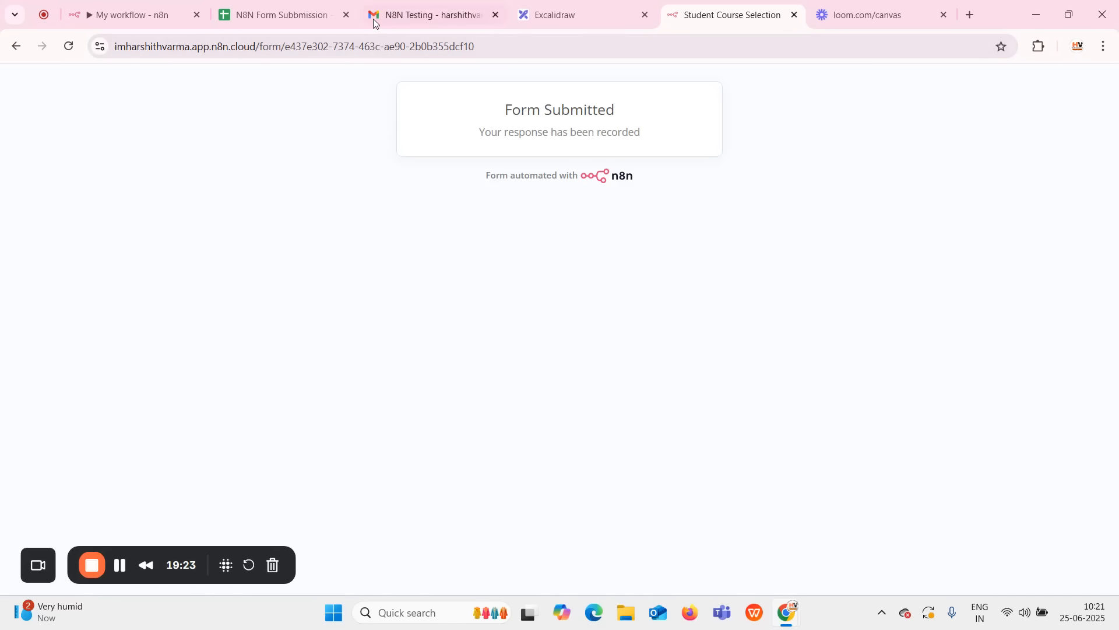
{"action": "left_click", "coordinate": [117, 15]}
Open the newest N8N Testing email confirming the Langchain course, then return to n8n.
{"action": "mouse_move", "coordinate": [342, 325]}
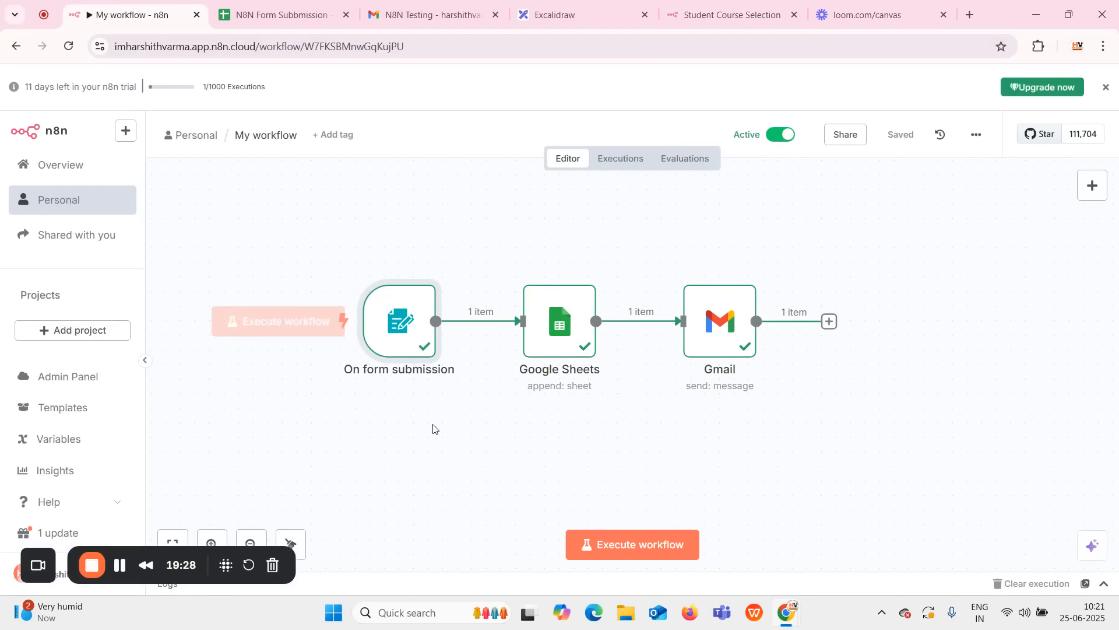
{"action": "left_click", "coordinate": [388, 15]}
{"action": "left_click", "coordinate": [204, 126]}
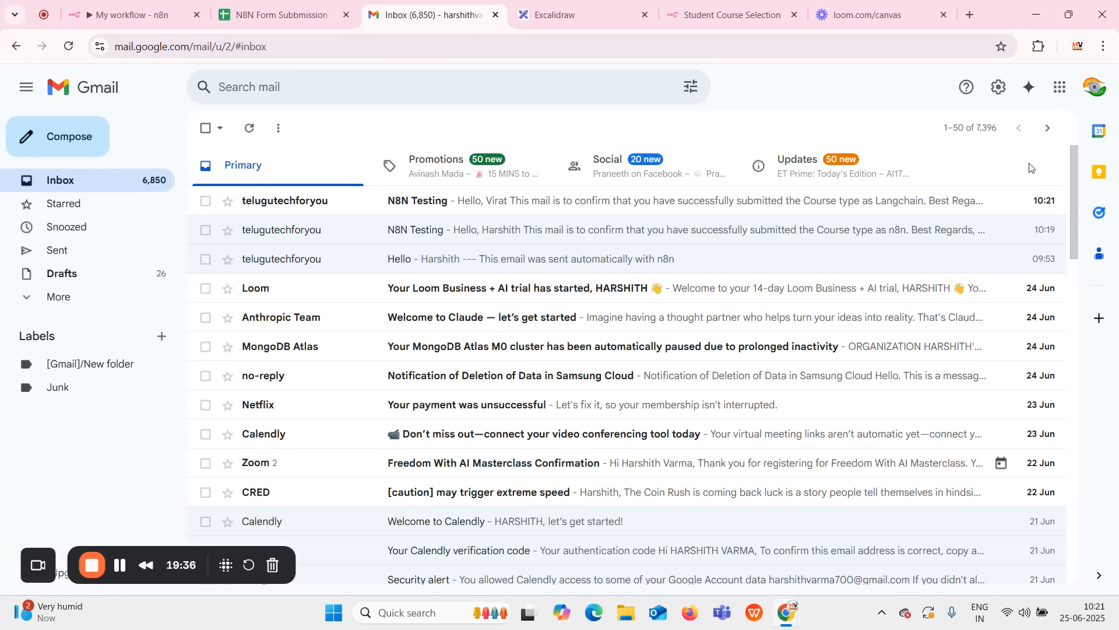
{"action": "left_click", "coordinate": [520, 205]}
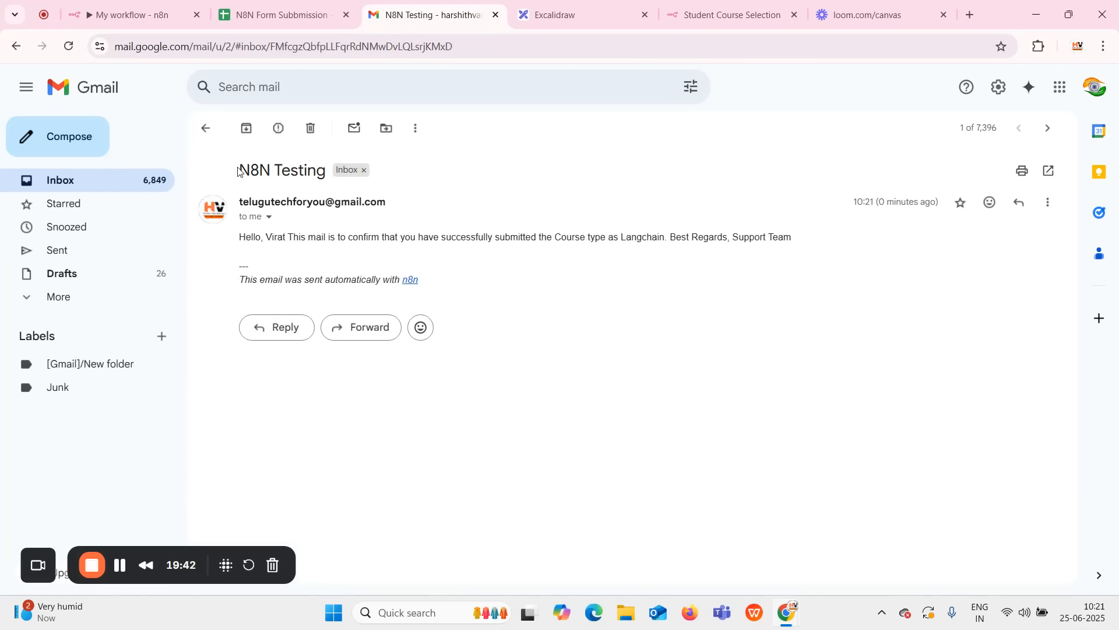
{"action": "left_click_drag", "start_coordinate": [238, 170], "coordinate": [324, 170]}
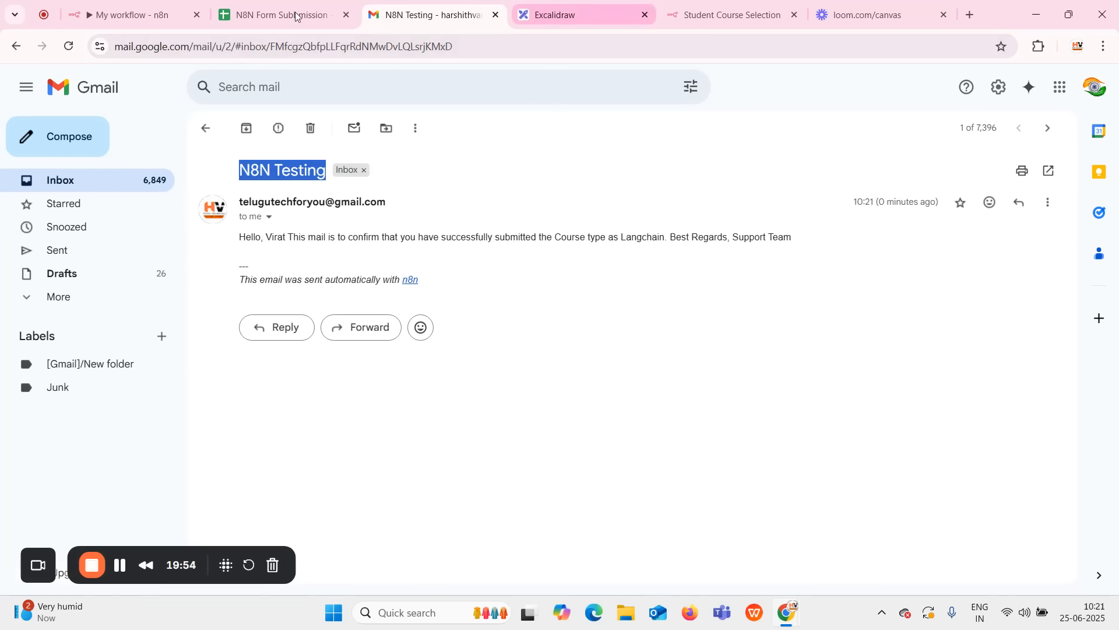
{"action": "left_click", "coordinate": [125, 18]}
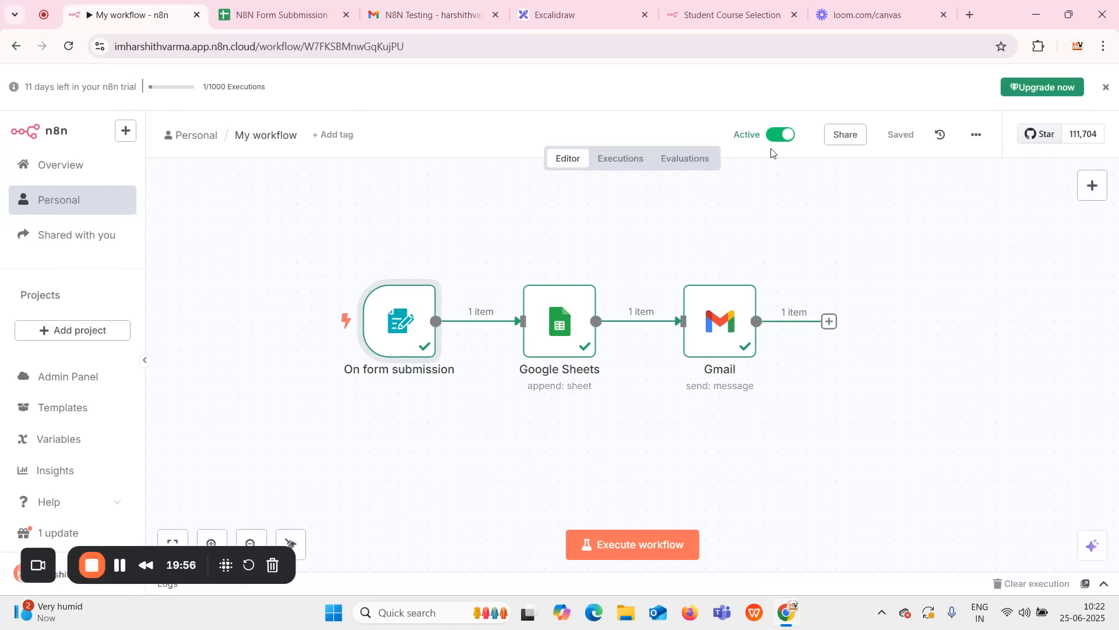
Switch the workflow from Active to Inactive.
{"action": "left_click", "coordinate": [781, 134]}
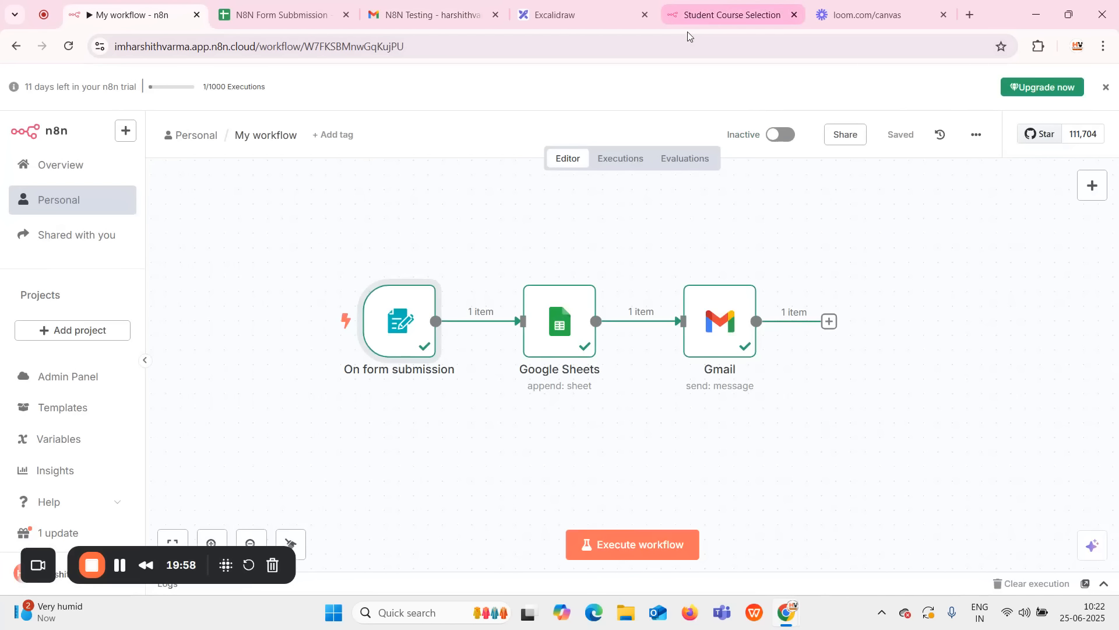
{"action": "left_click", "coordinate": [692, 14]}
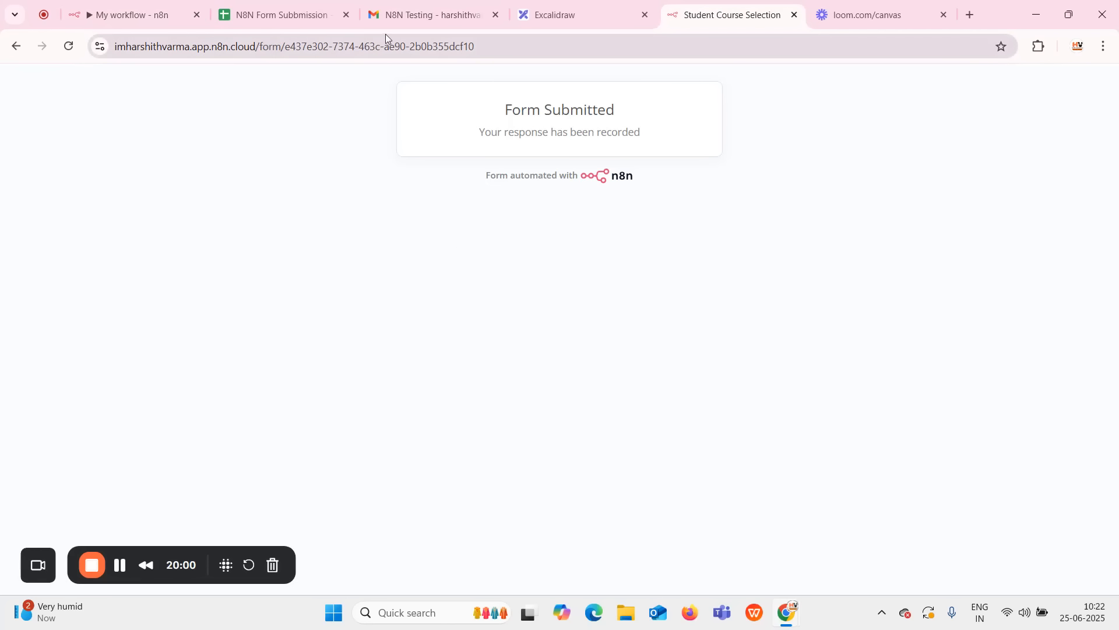
{"action": "left_click", "coordinate": [125, 14]}
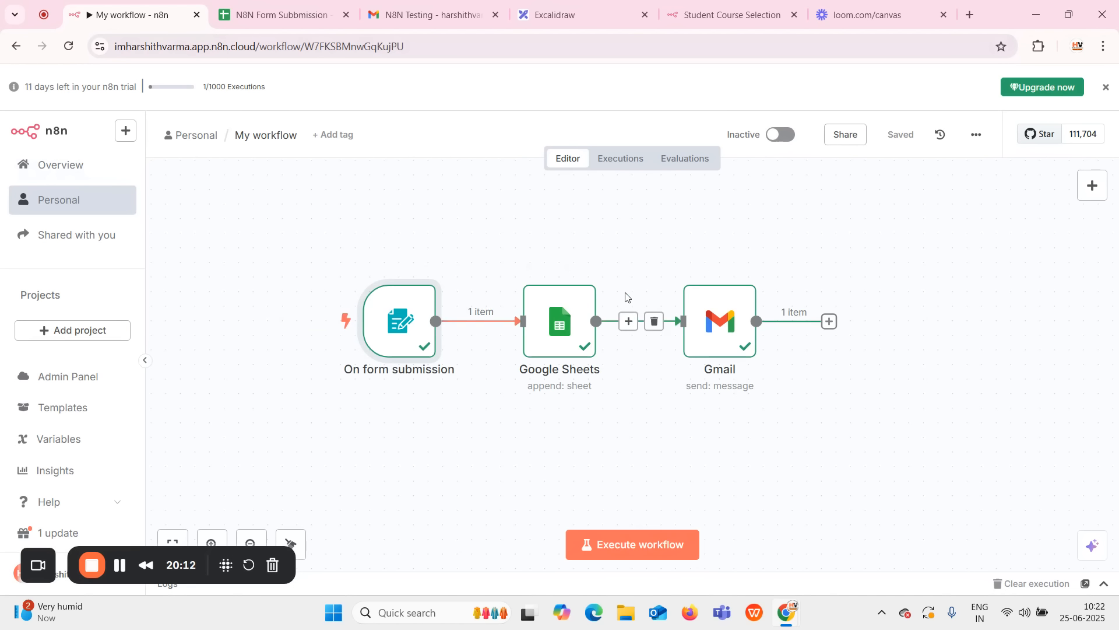
Confirm the Langchain submission appears as row 3 in the N8N Form Submission sheet.
{"action": "left_click", "coordinate": [270, 17]}
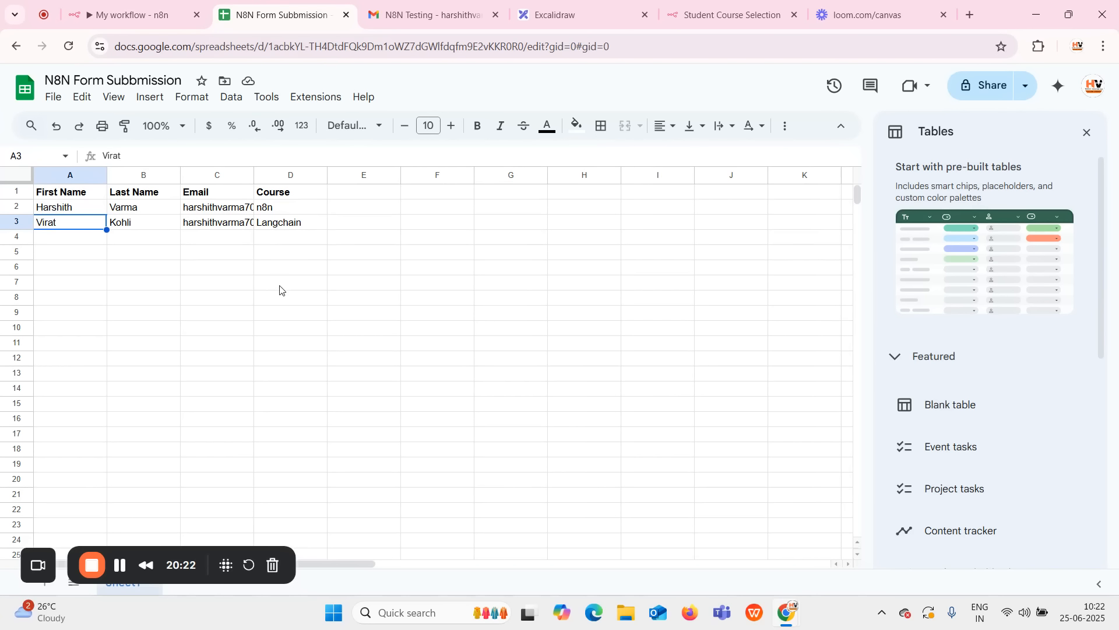
{"action": "left_click", "coordinate": [1089, 135]}
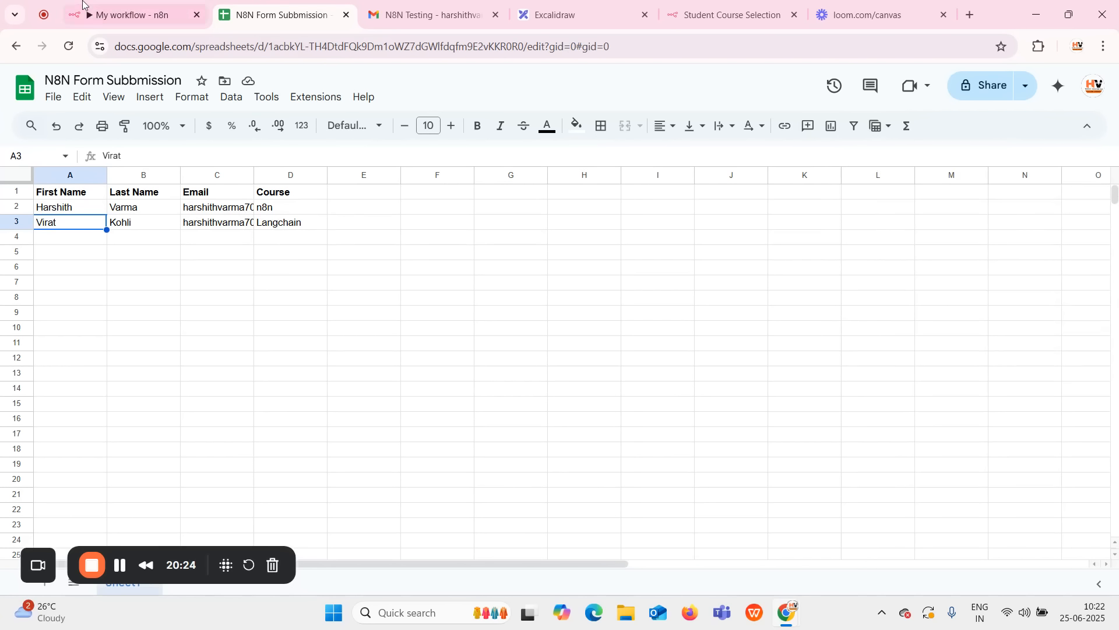
{"action": "left_click", "coordinate": [131, 19]}
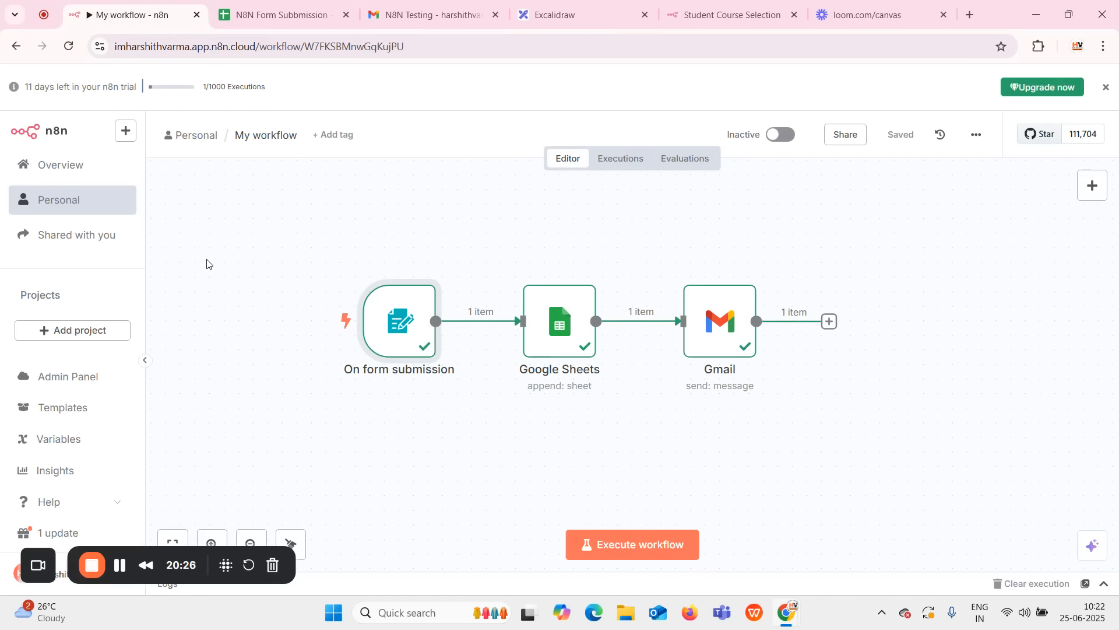